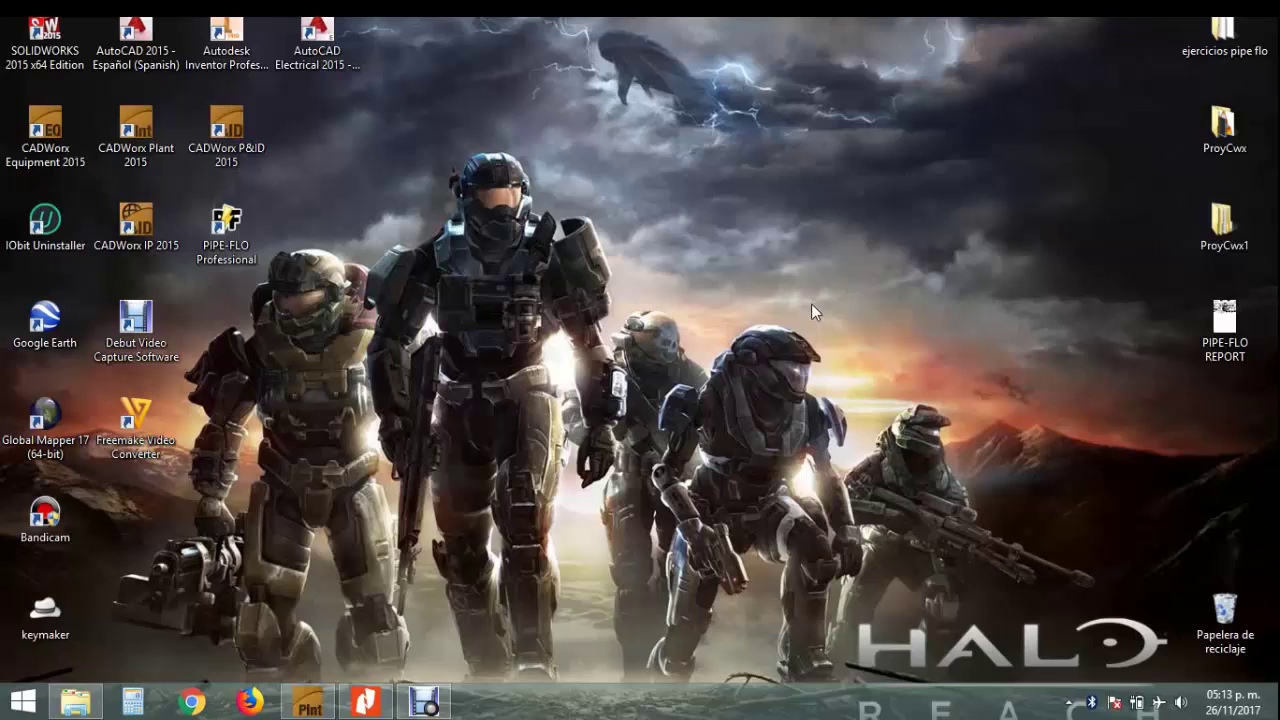
- Launch CADWorx Specification Editor from the Windows list of installed applications
click(22, 702)
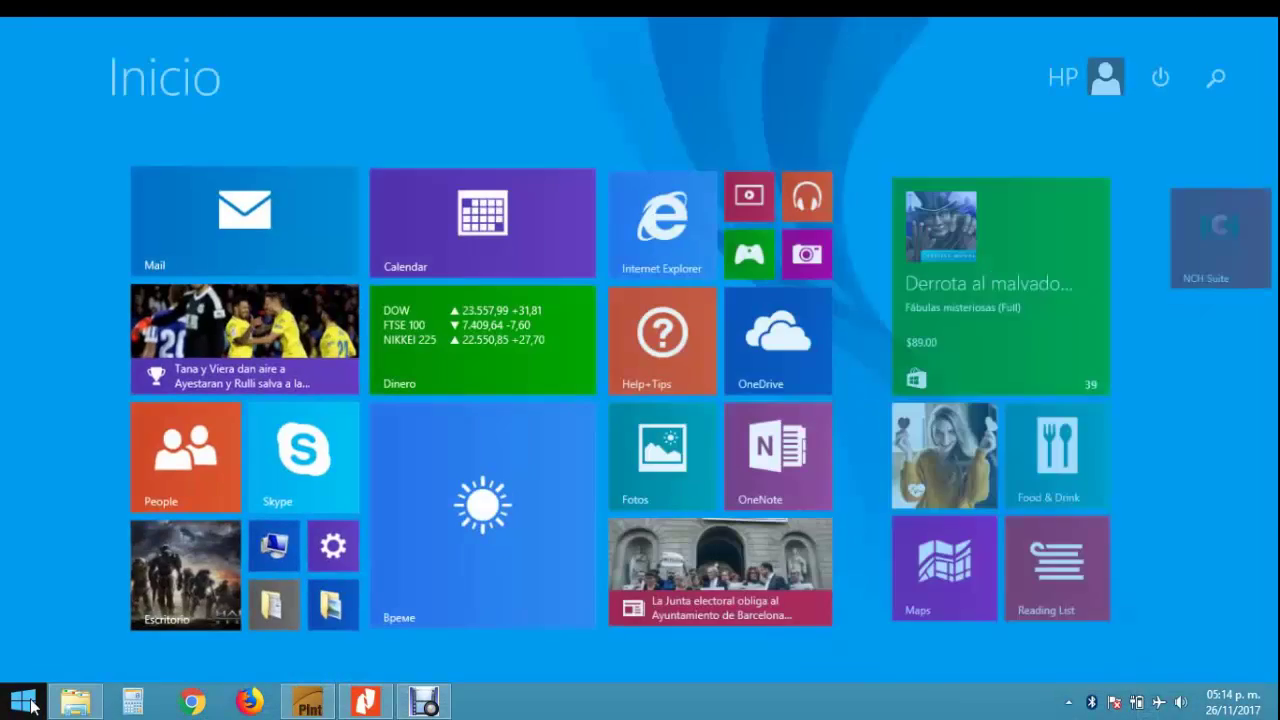
click(126, 670)
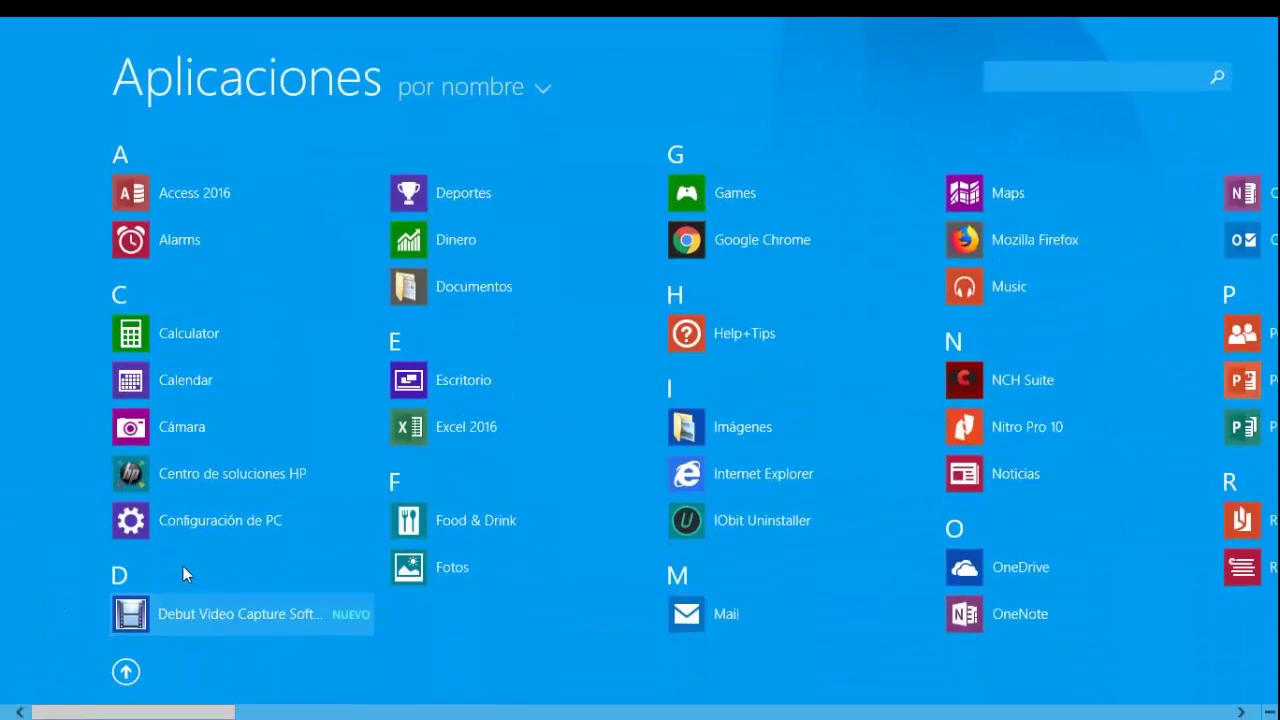
scroll(170, 552, down, 3)
scroll(169, 548, down, 10)
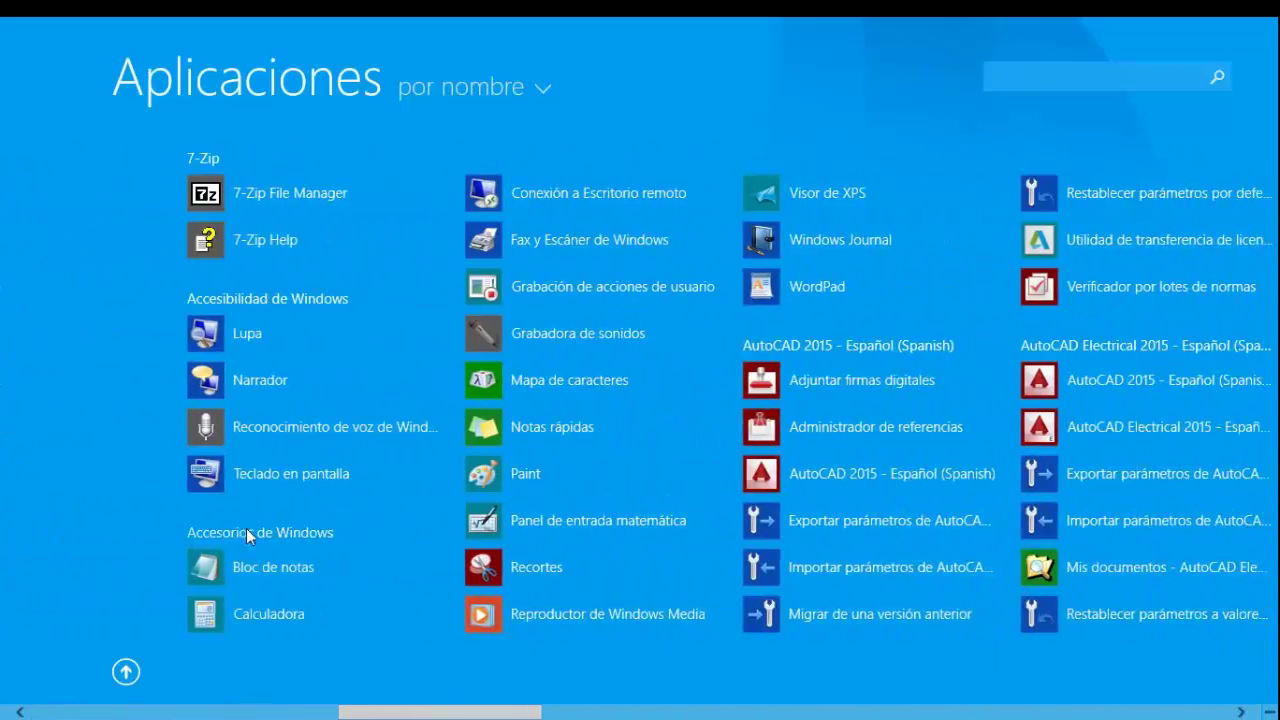
scroll(246, 529, down, 5)
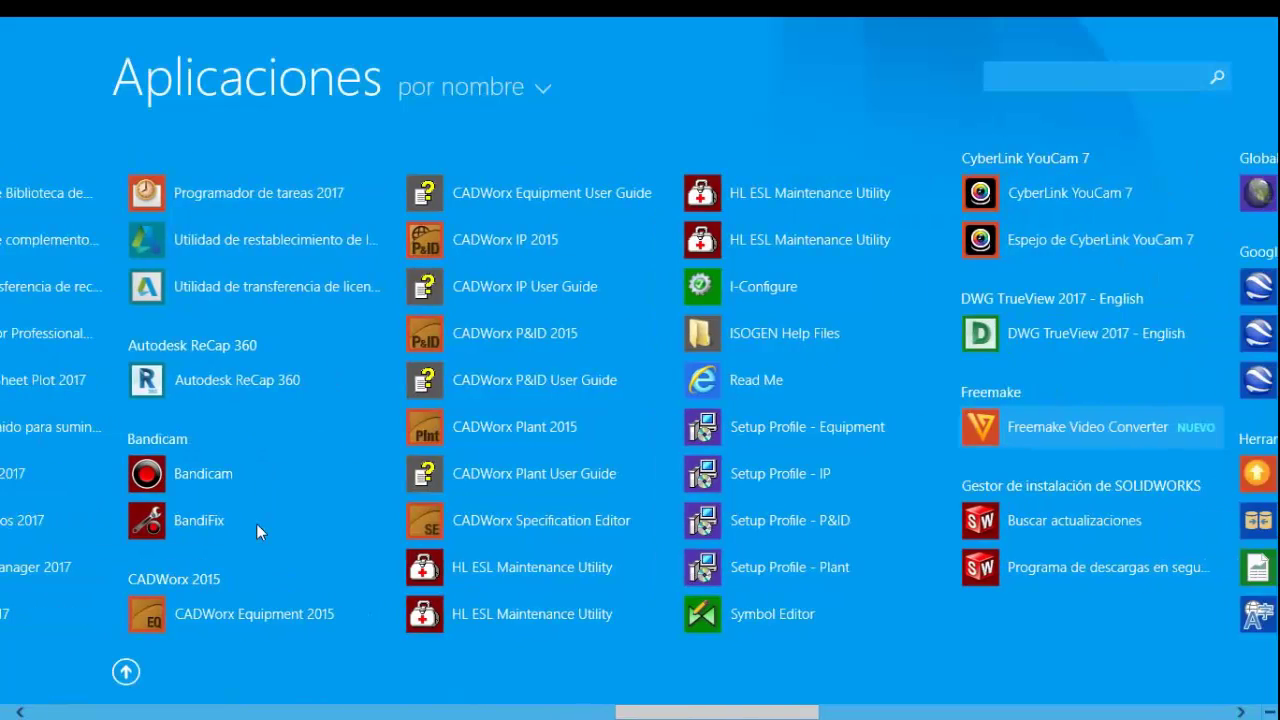
scroll(321, 530, down, 2)
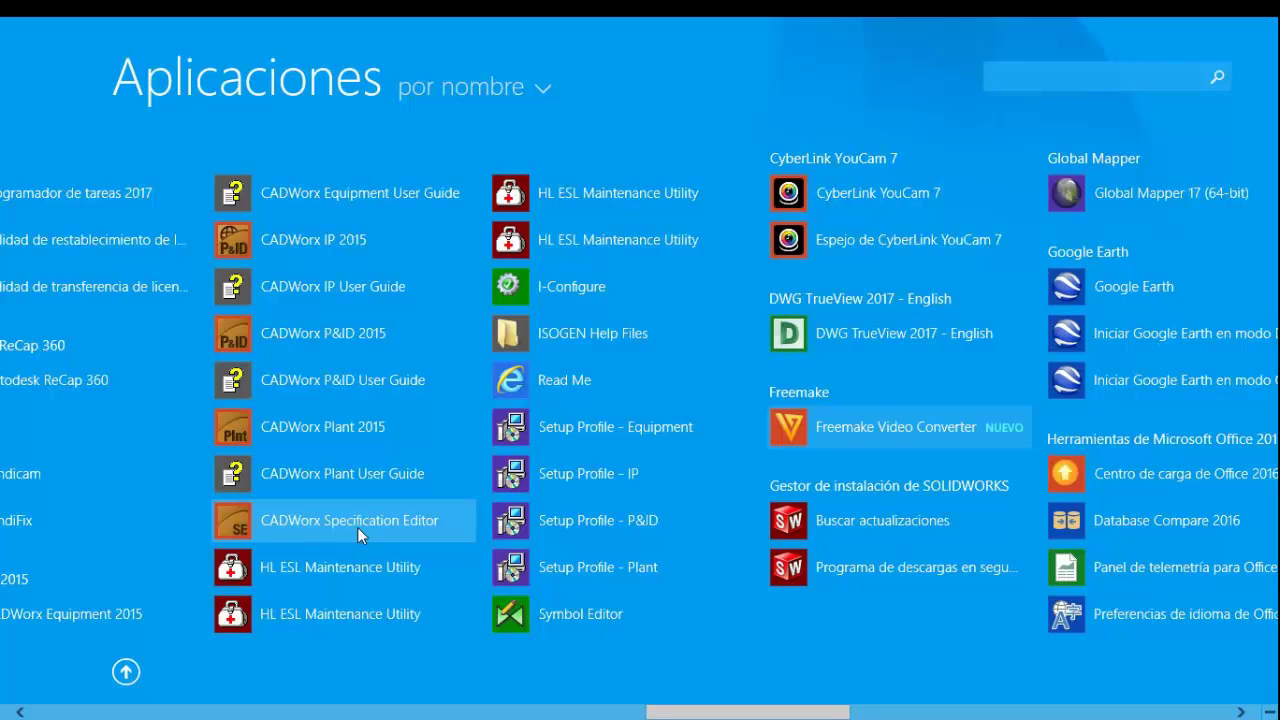
click(367, 529)
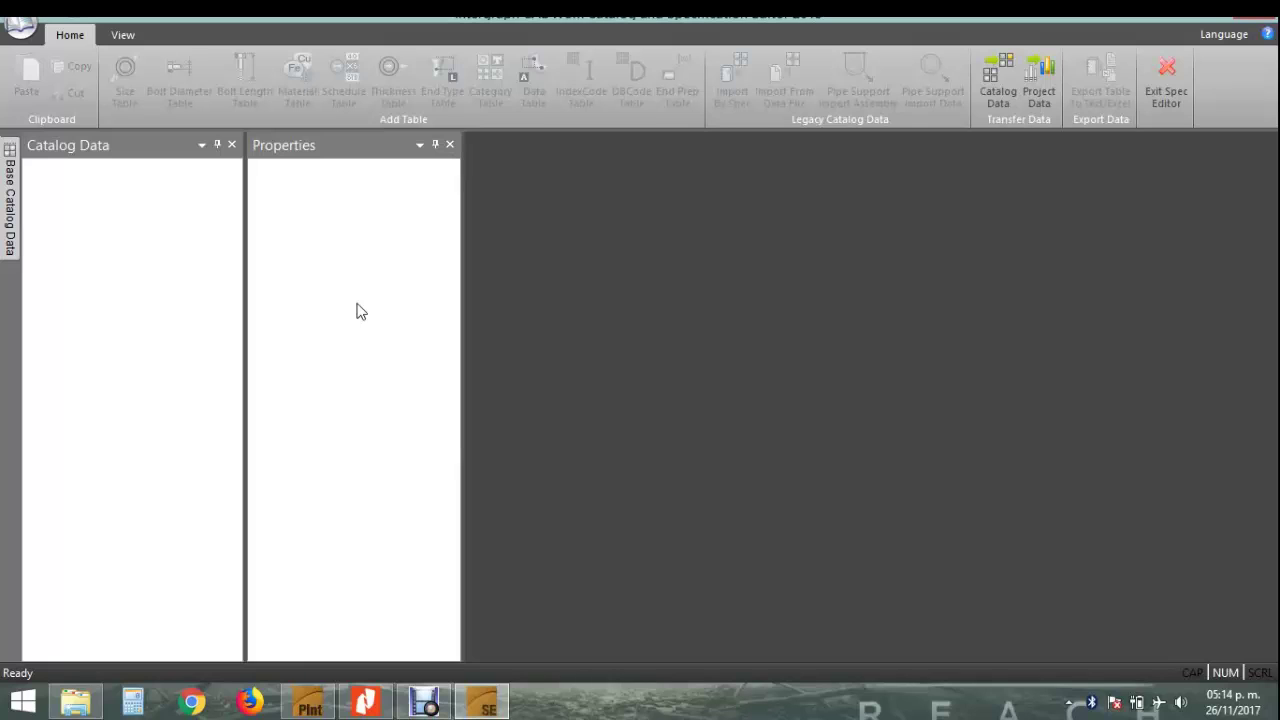
- Open the existing Metric_Inch_Catalog file from the Plant Spec folder
click(21, 30)
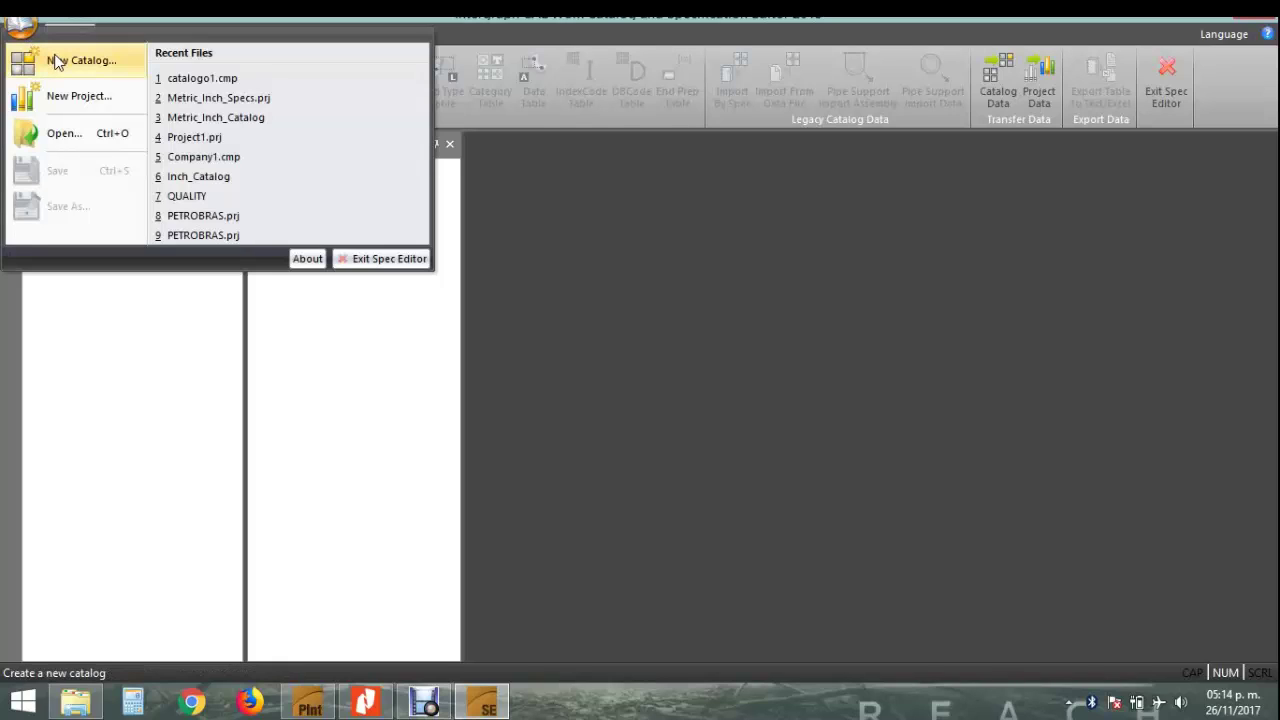
click(75, 133)
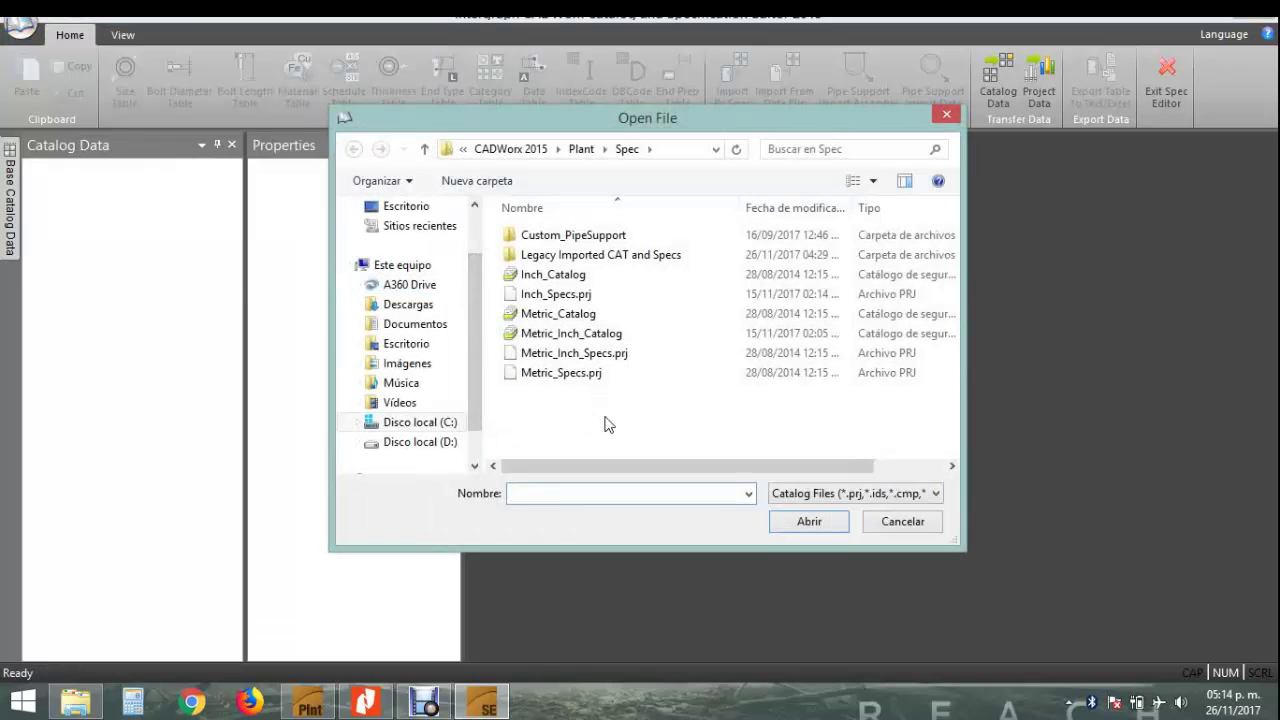
click(575, 338)
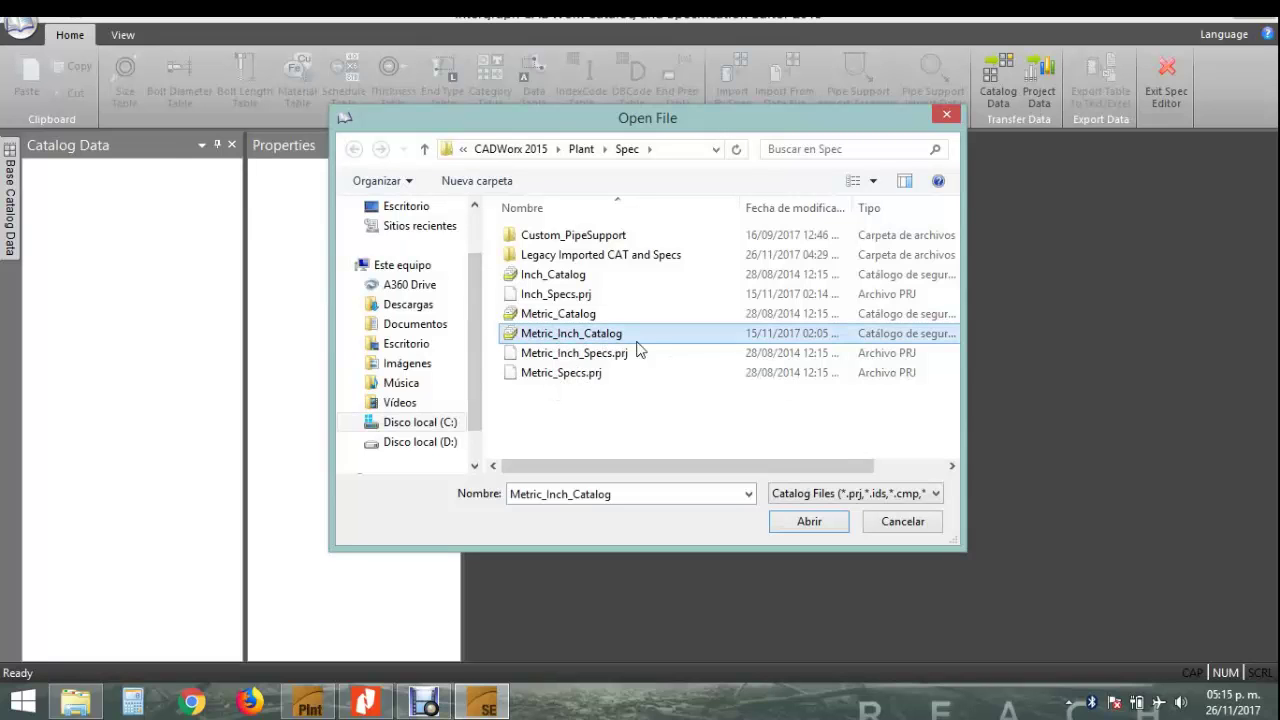
click(784, 521)
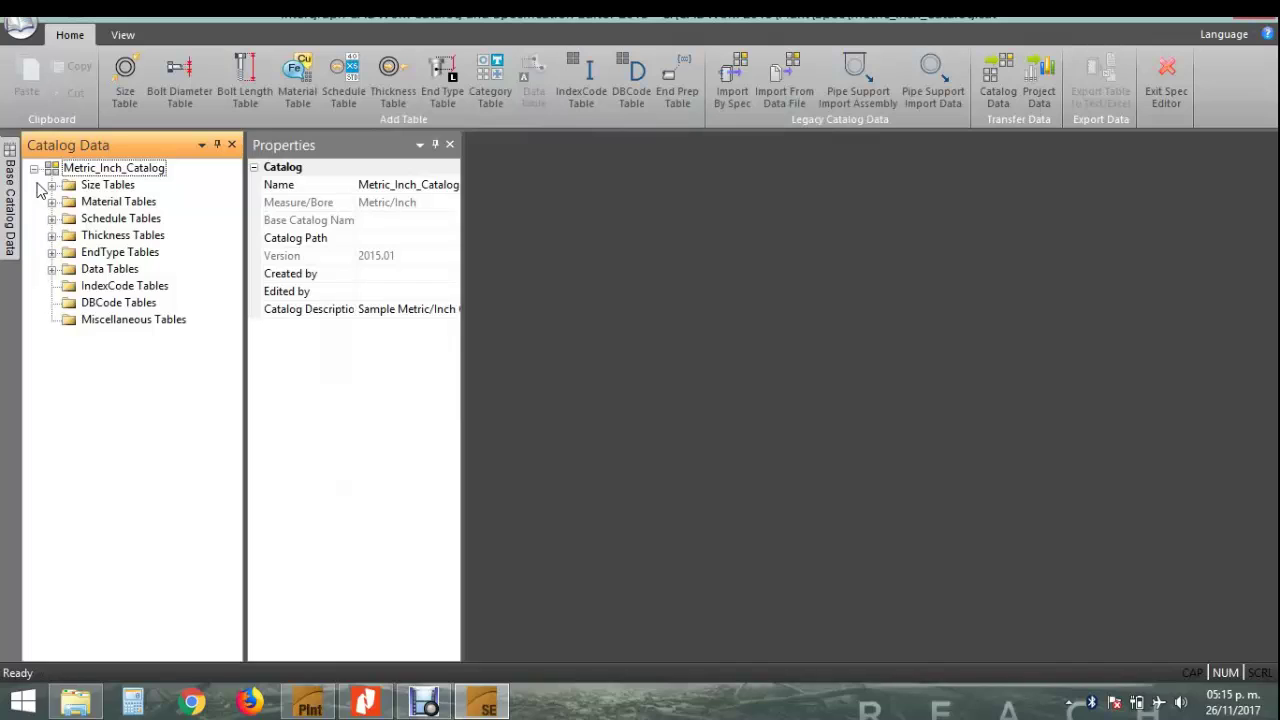
- Open the Size table from the catalog's Size Tables
mouse_move(37, 182)
mouse_down()
mouse_move(185, 362)
mouse_move(97, 305)
mouse_move(42, 196)
mouse_up()
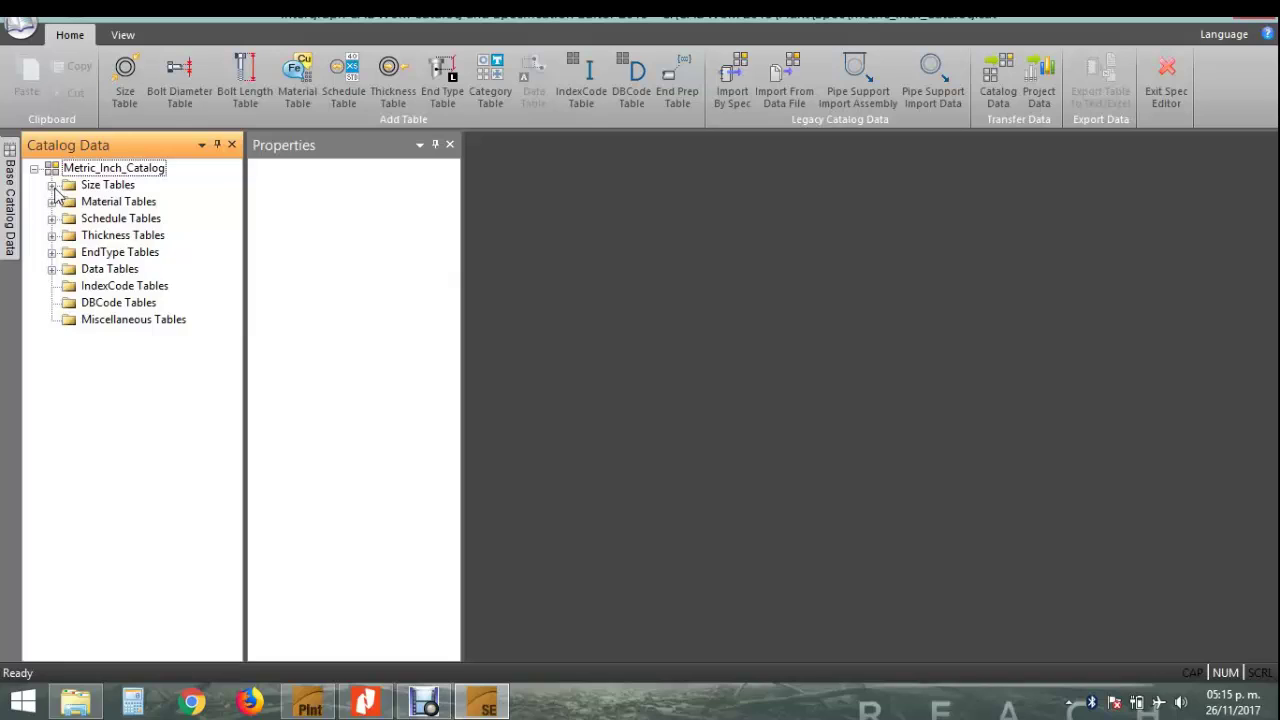
click(52, 186)
click(104, 203)
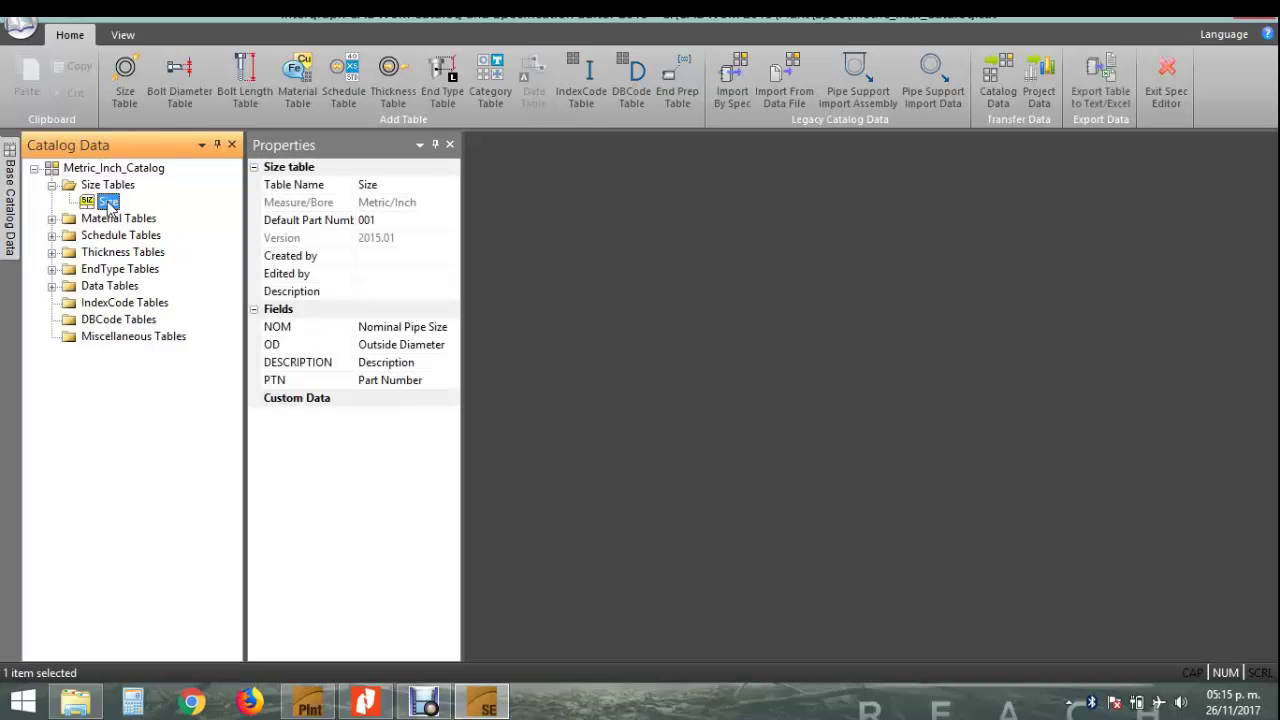
right_click(114, 206)
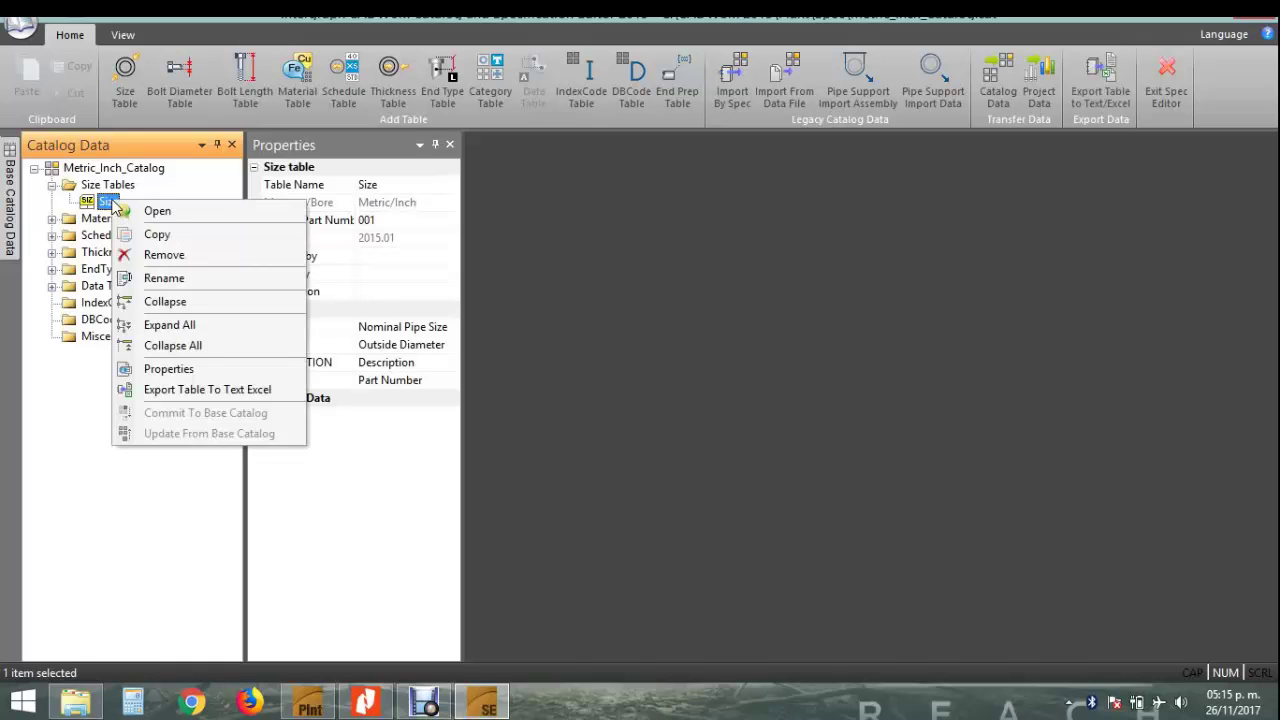
click(140, 210)
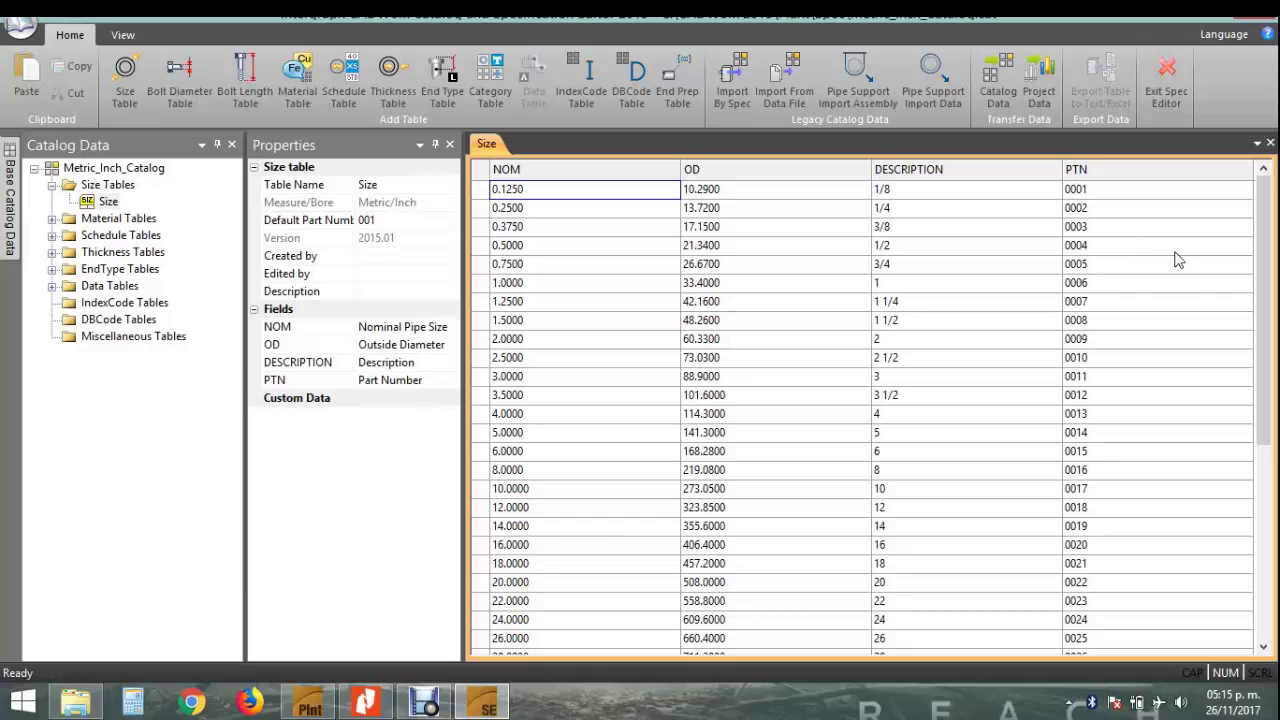
- Examine the Size table's part number, description, outside diameter and nominal size columns, including the larger pipe sizes
mouse_move(1262, 221)
mouse_down()
mouse_move(1264, 417)
mouse_move(1265, 218)
mouse_up()
click(1179, 196)
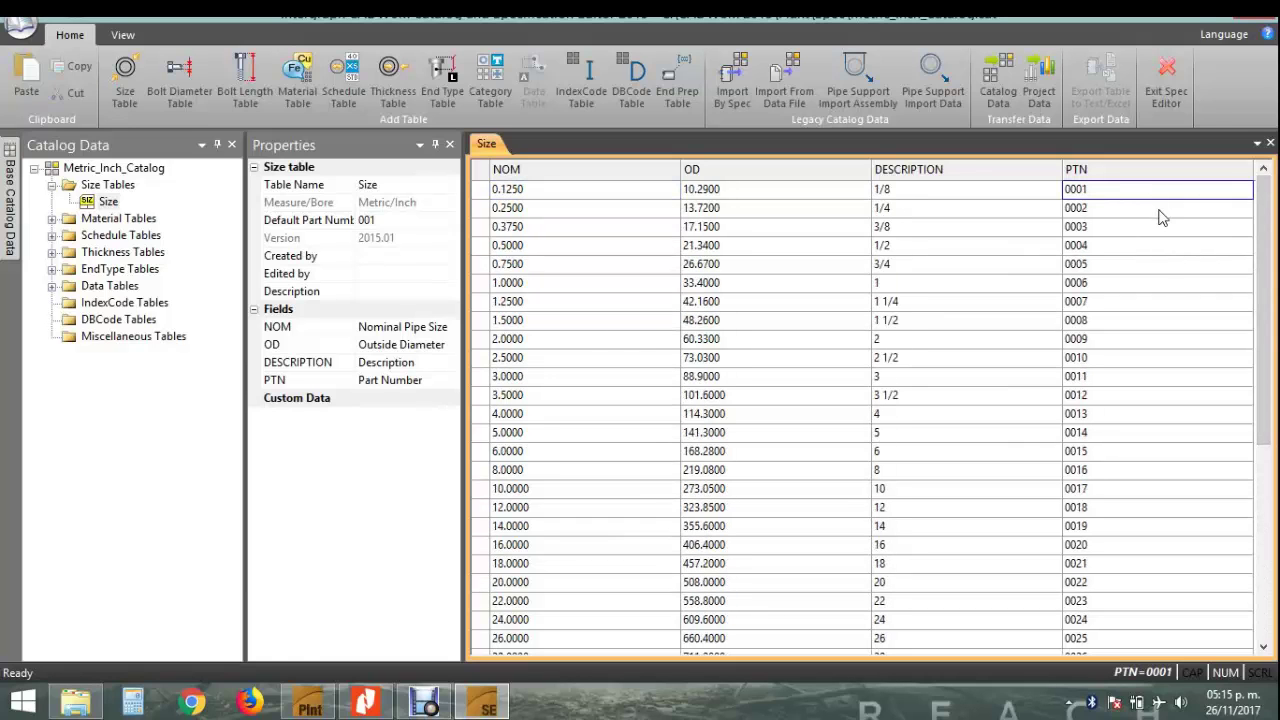
click(1159, 211)
click(1193, 229)
click(1162, 249)
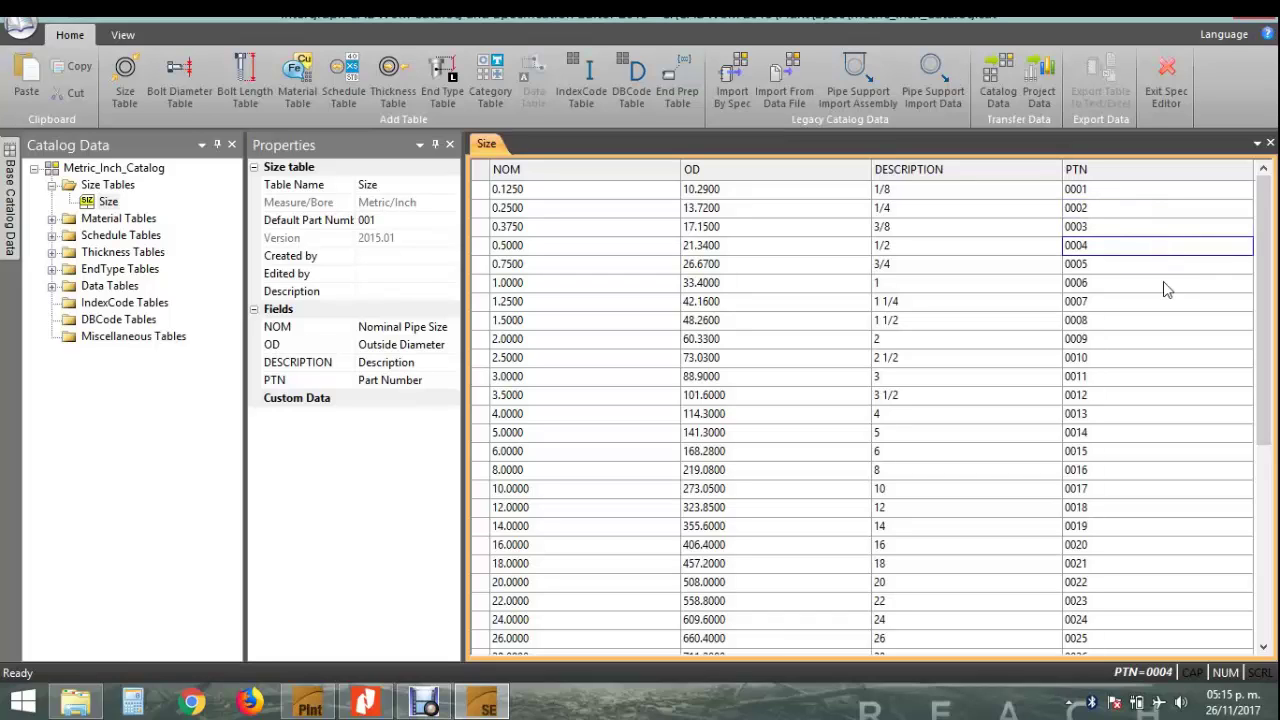
click(963, 196)
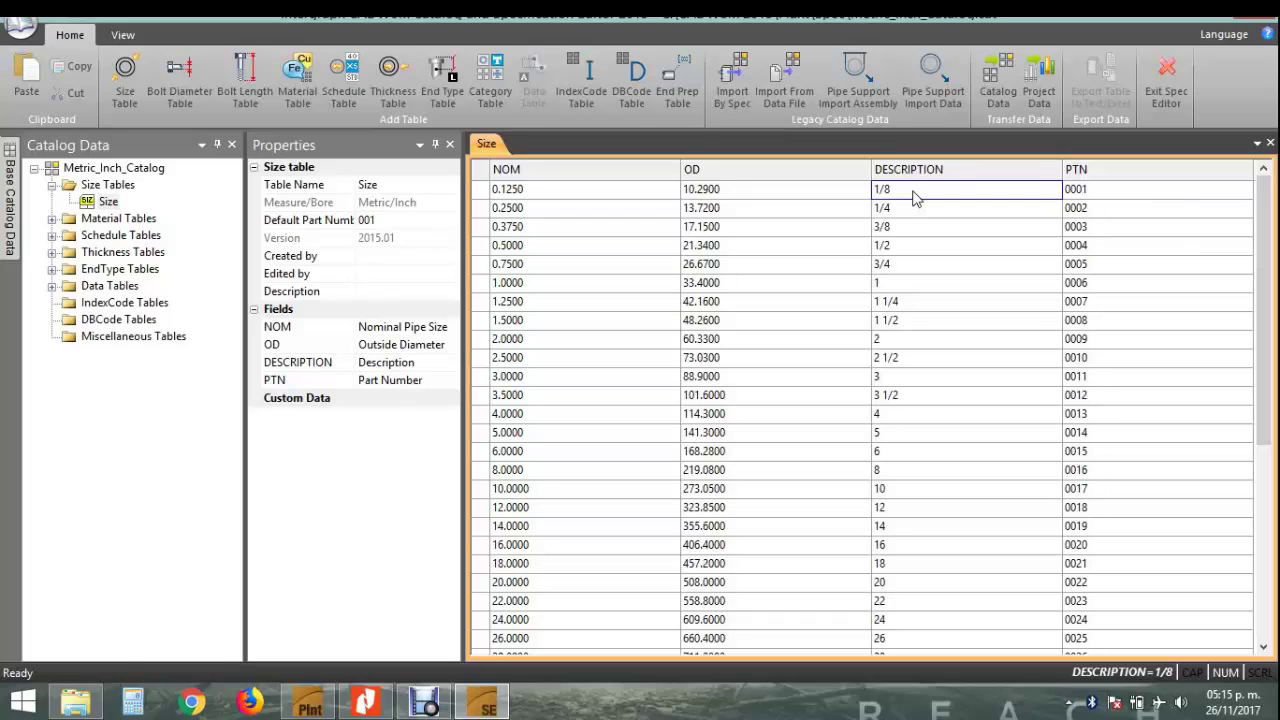
click(733, 195)
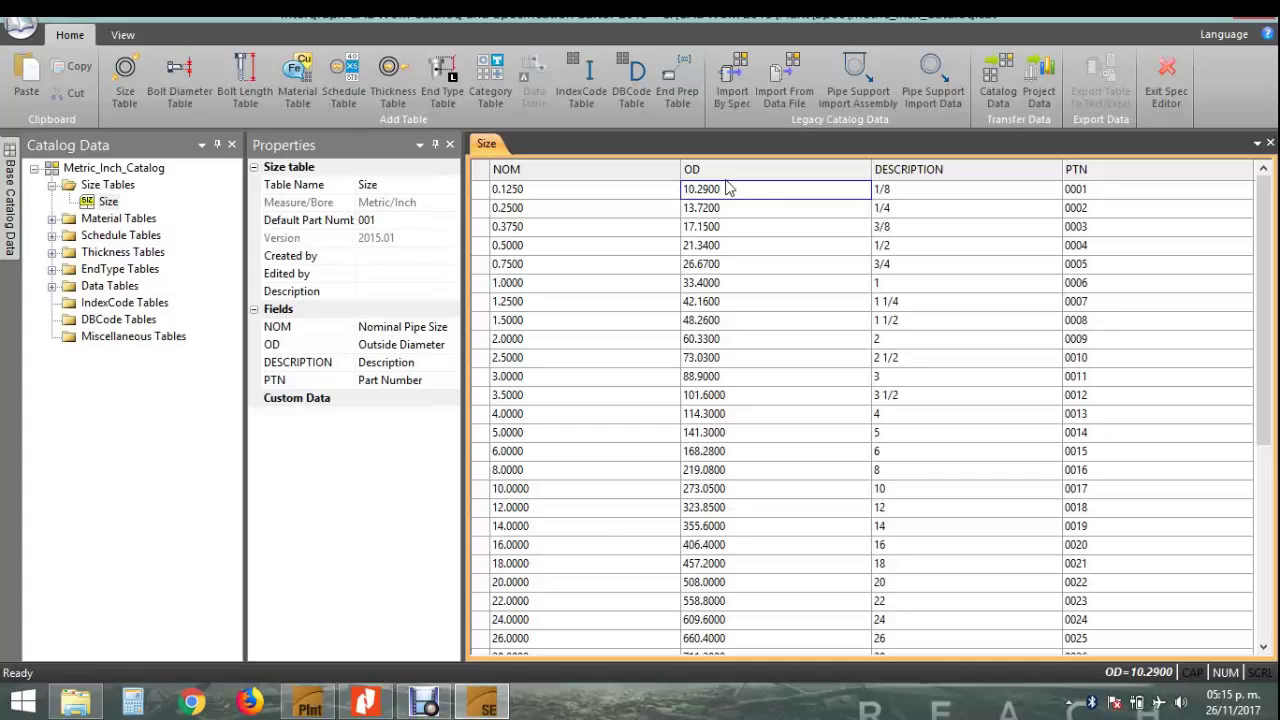
click(606, 196)
scroll(613, 276, down, 6)
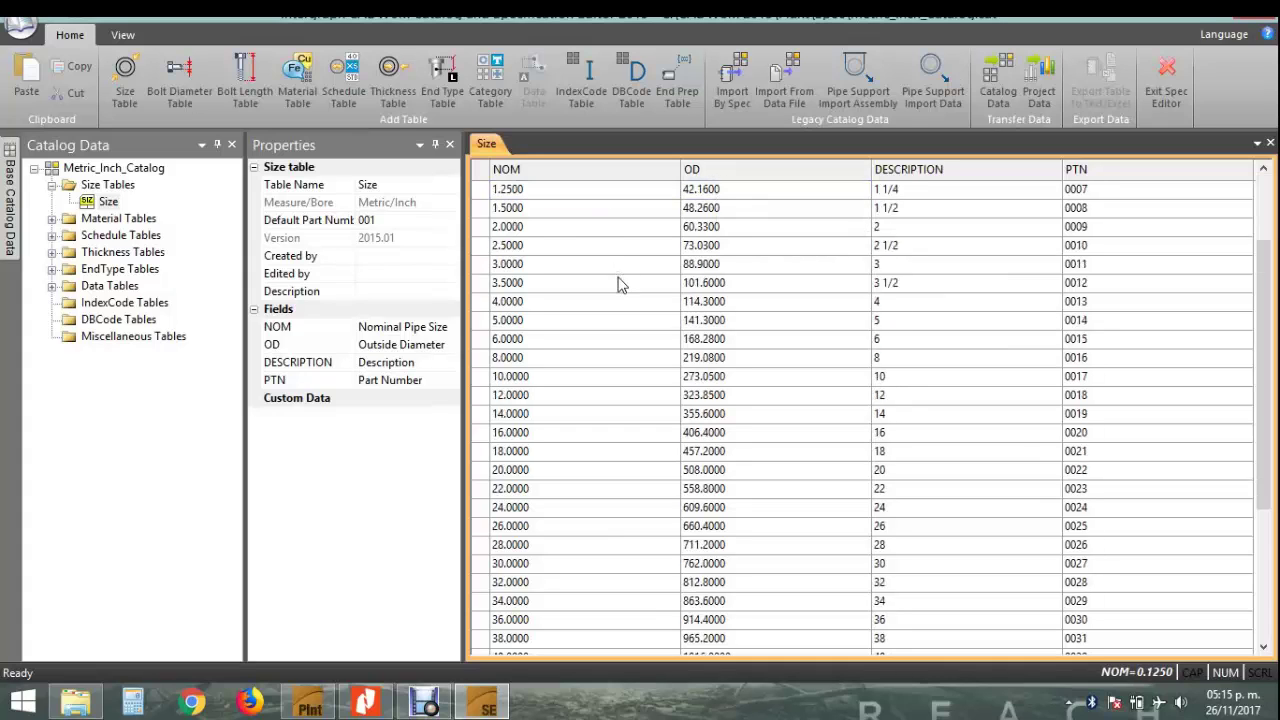
scroll(617, 280, up, 6)
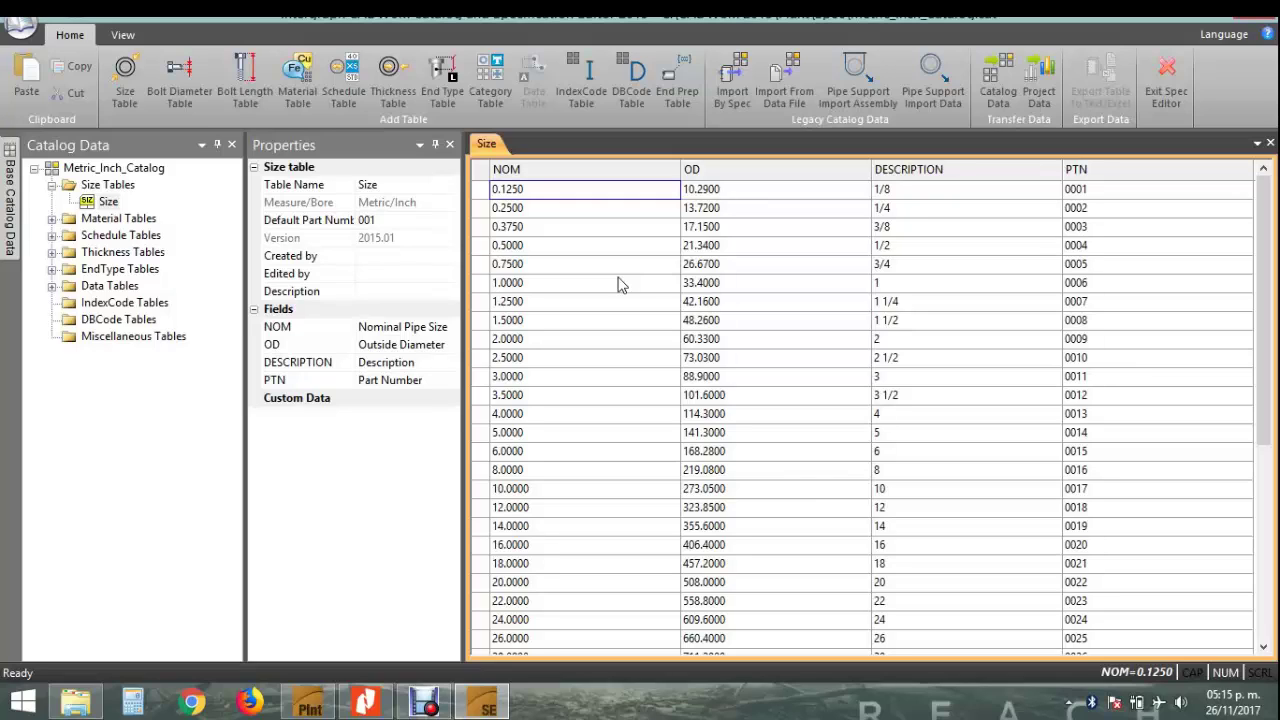
- Open the MAT table from the Material Tables to view the material specifications
click(52, 219)
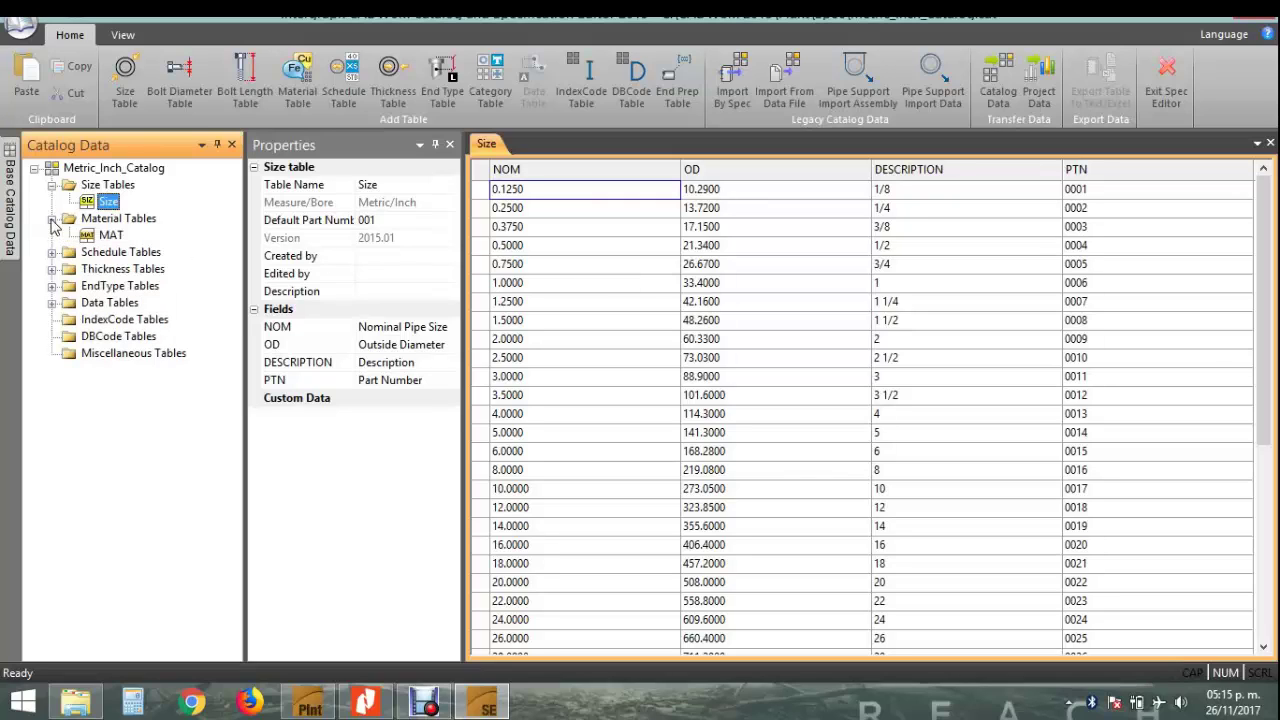
click(110, 235)
click(890, 387)
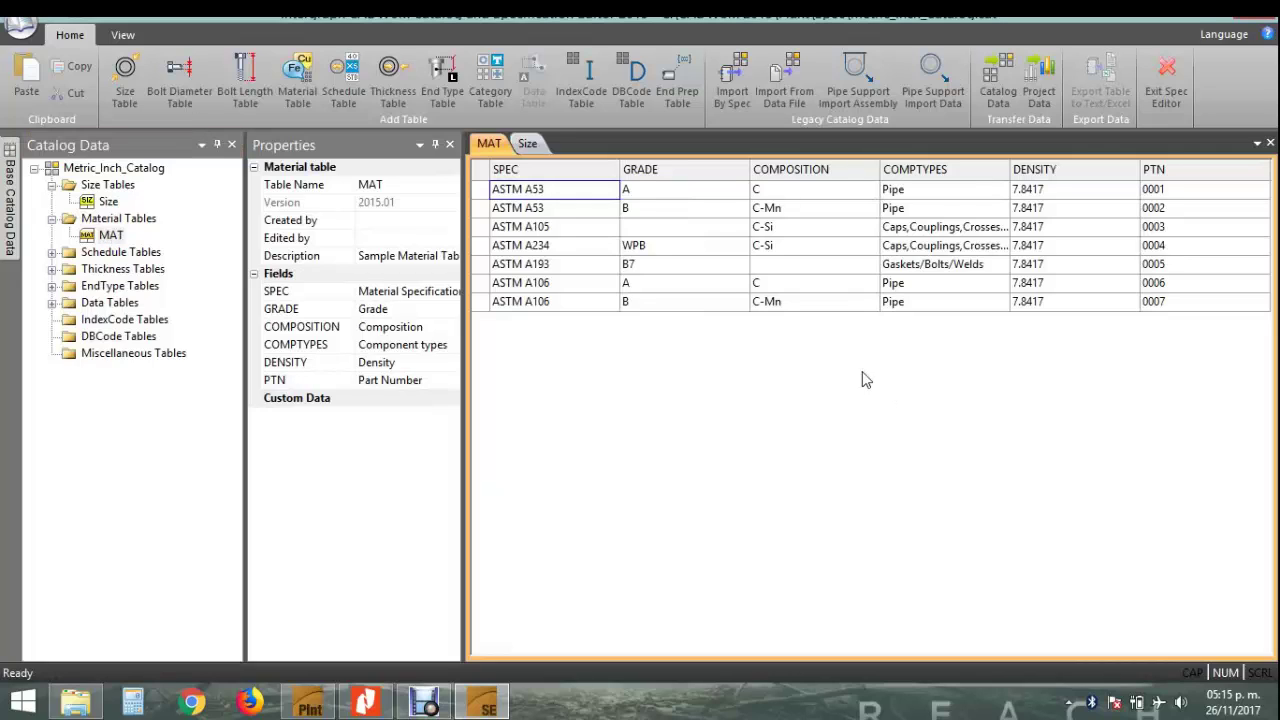
- Open the SCH schedule table and the THK thickness table to view their values
click(52, 252)
click(105, 269)
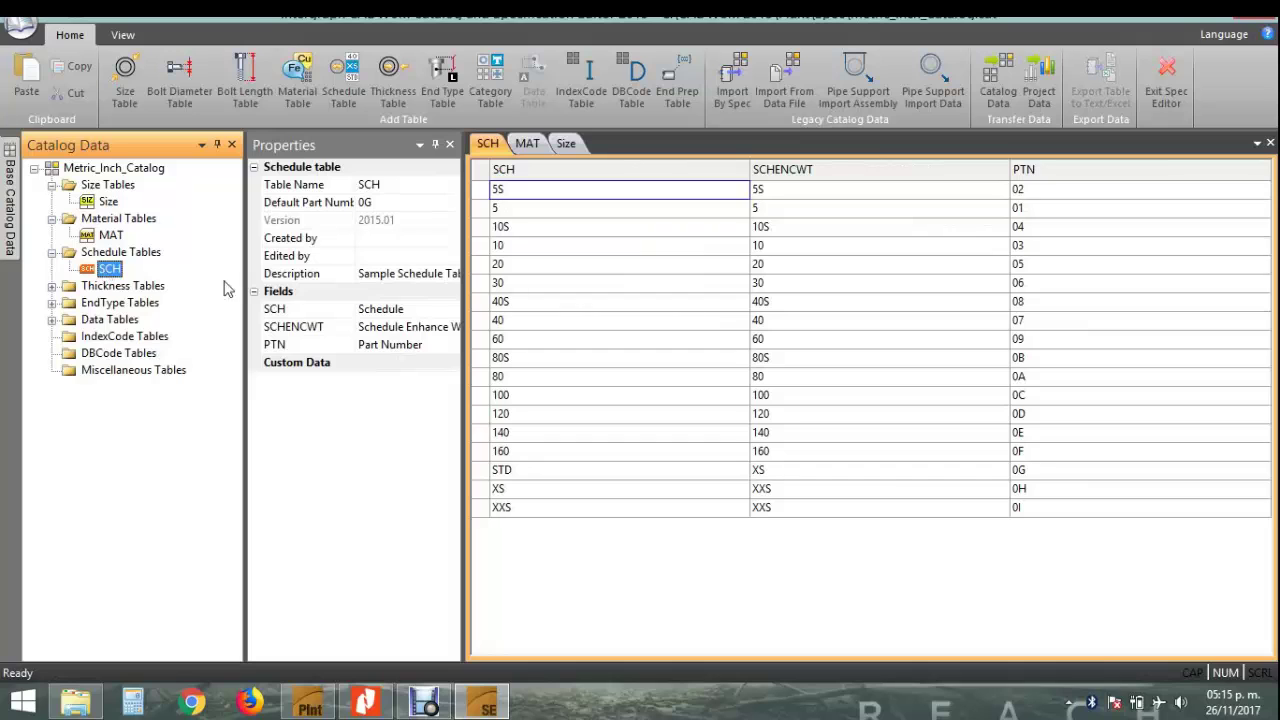
click(52, 286)
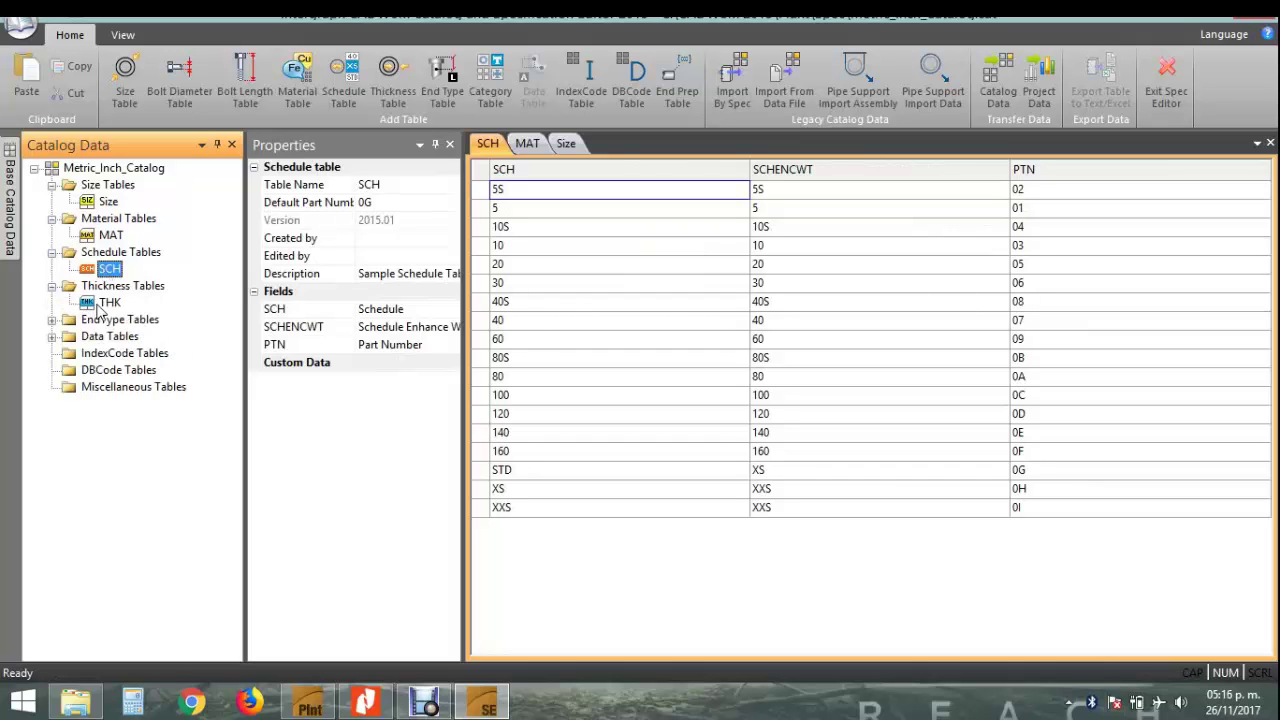
click(109, 303)
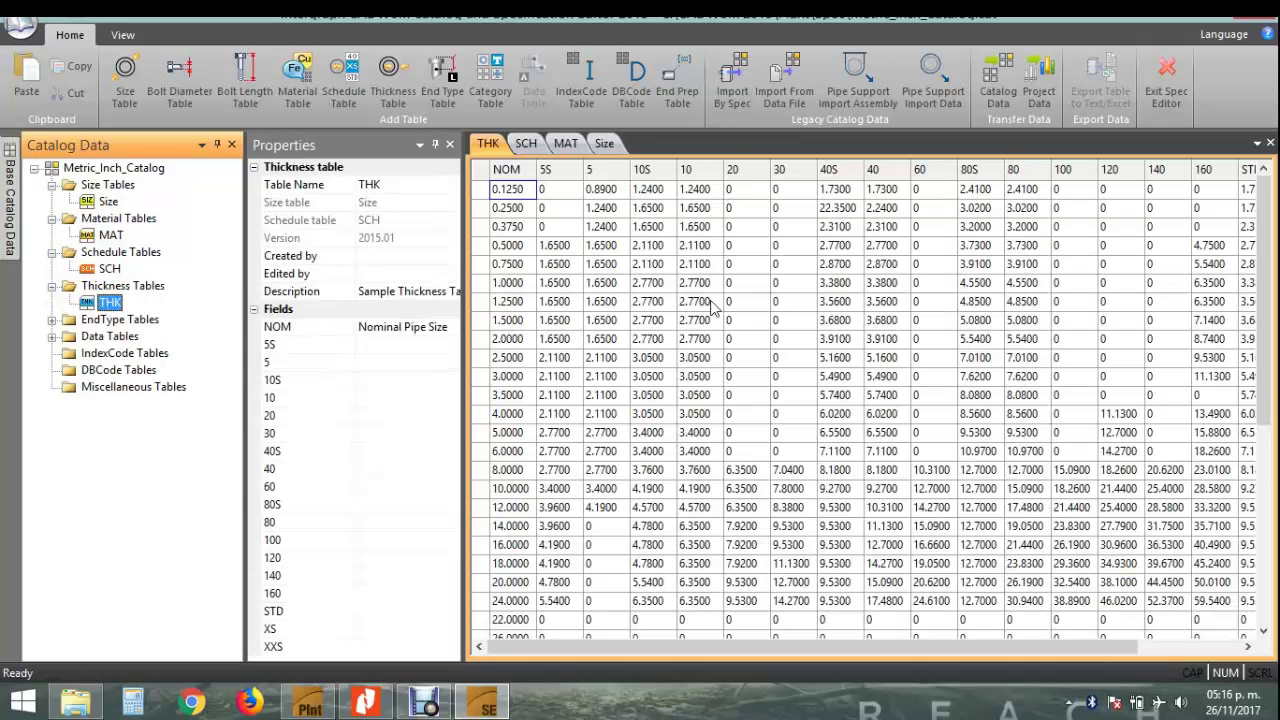
- Open the BW buttweld end type table, review its fields and picture description, and collapse the Buttweld group
click(52, 320)
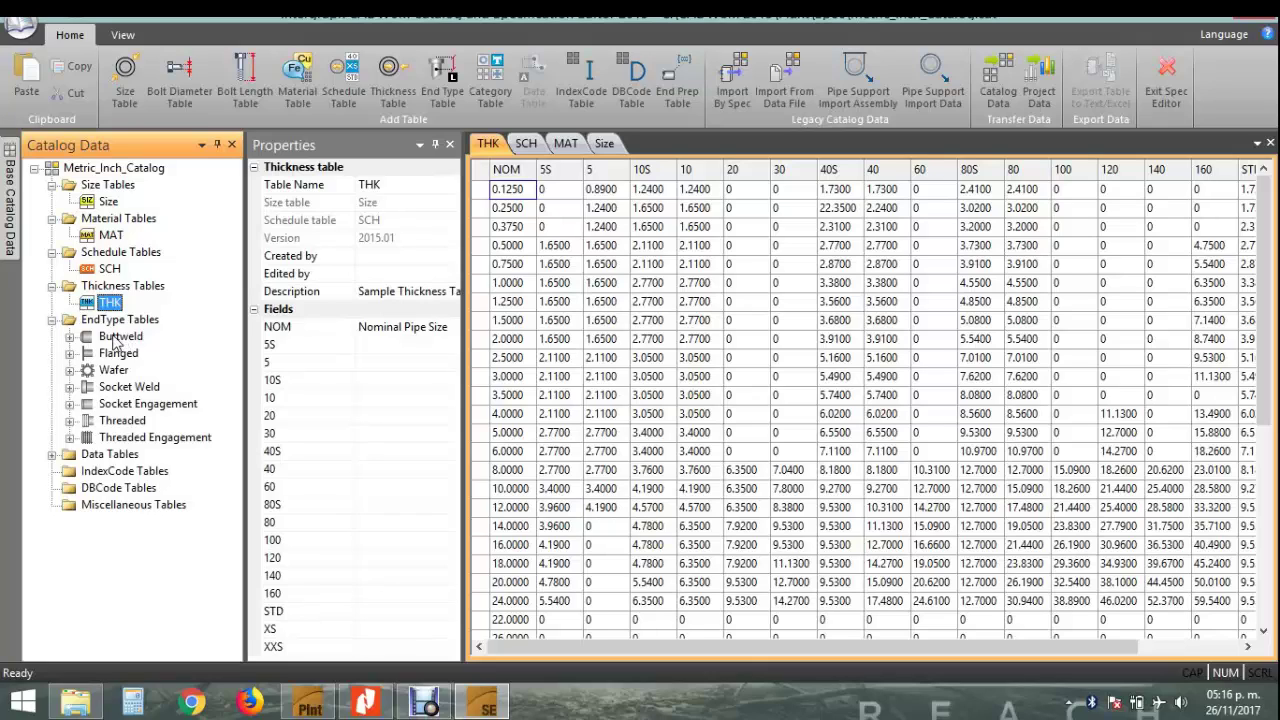
click(70, 338)
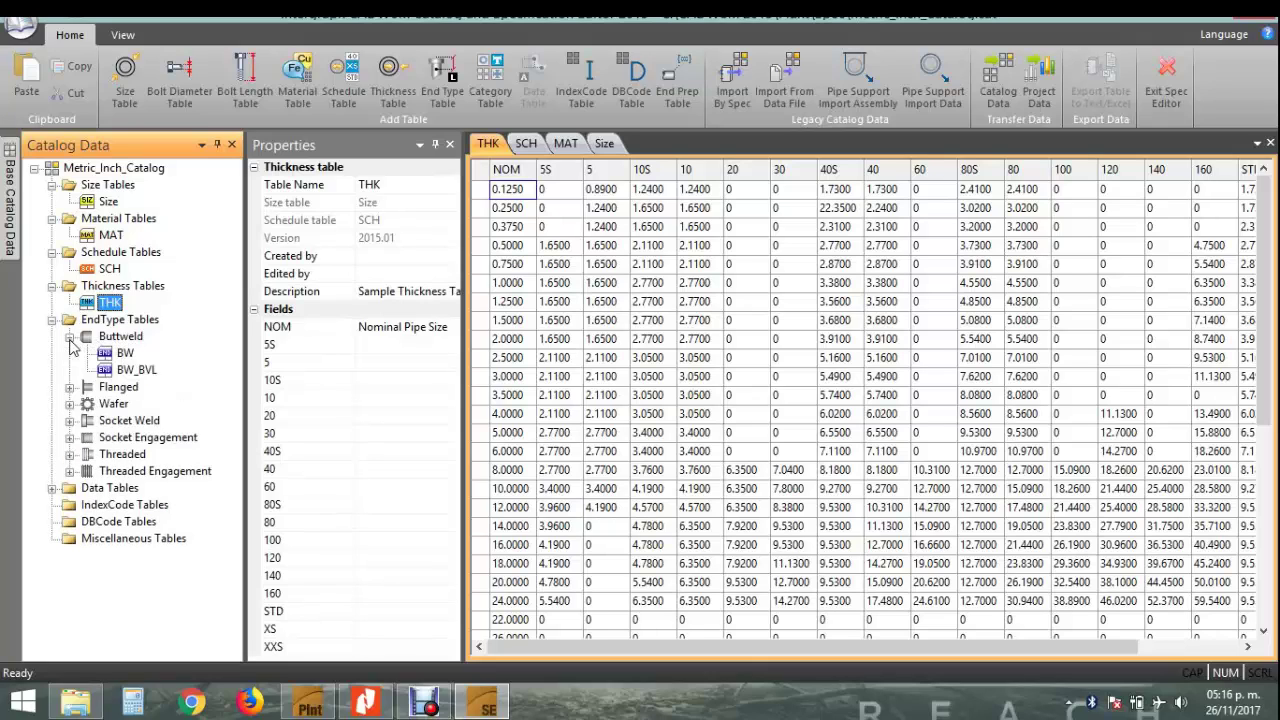
click(123, 353)
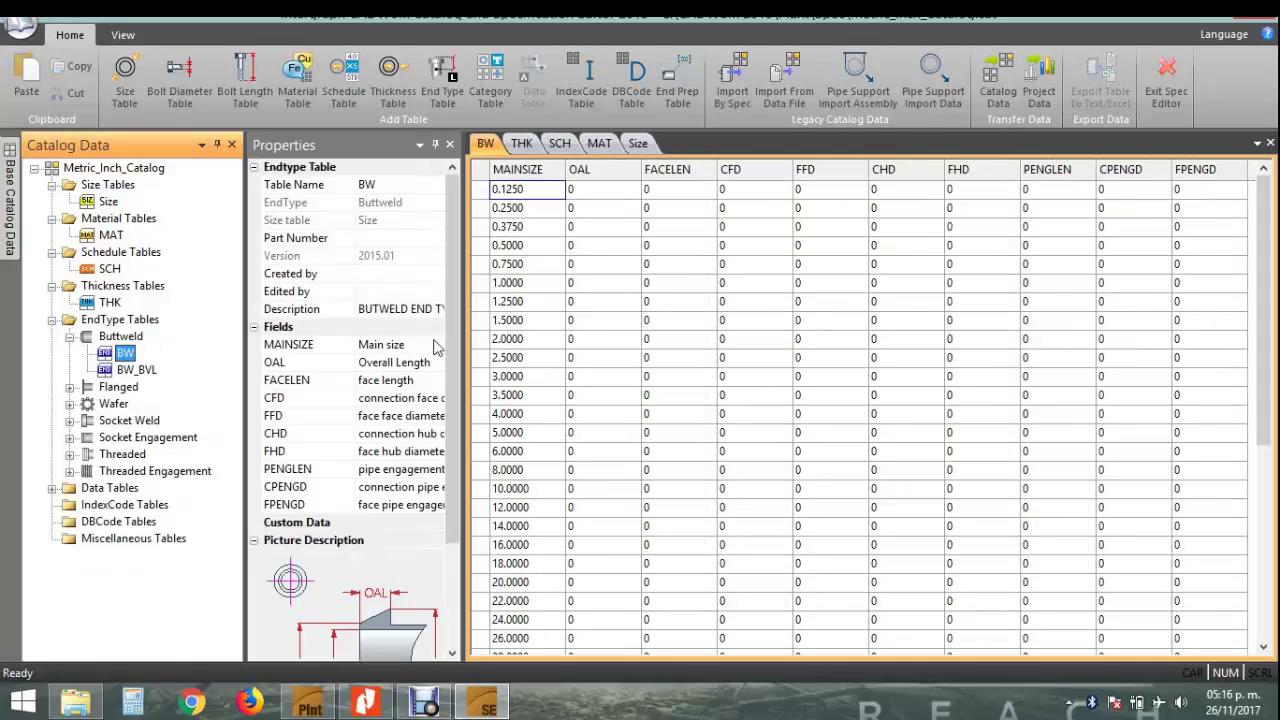
scroll(368, 577, down, 3)
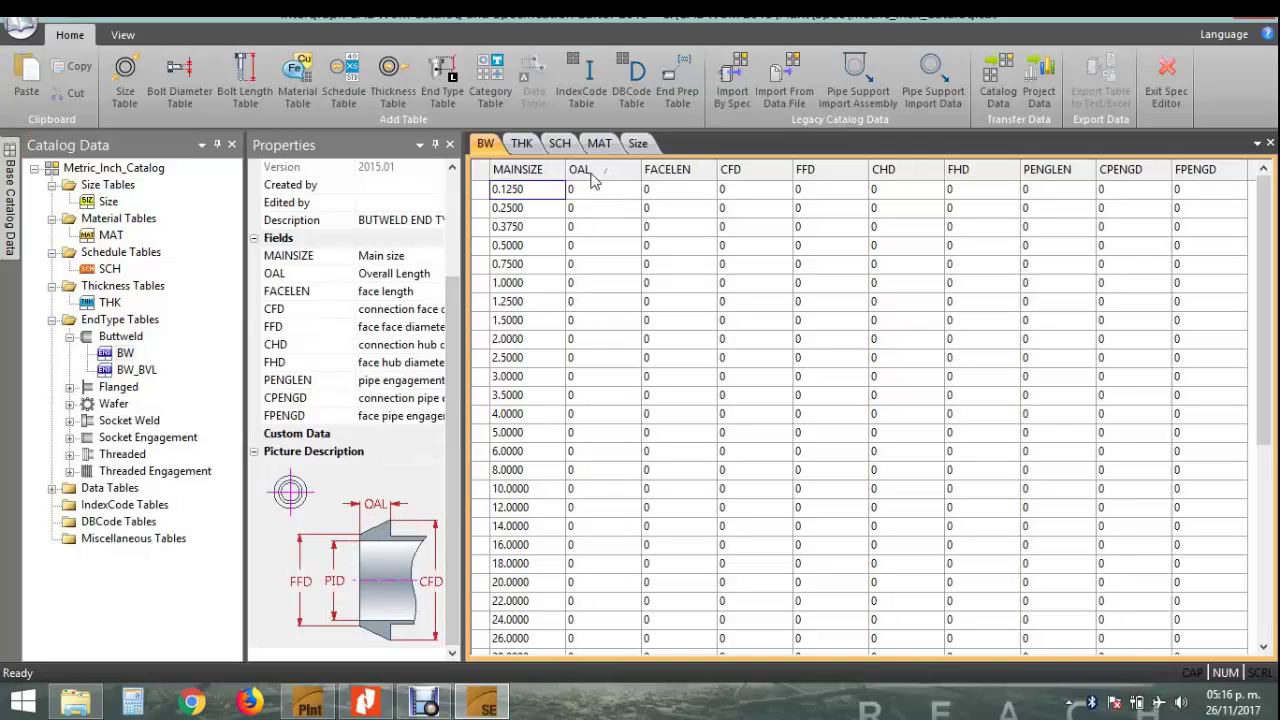
click(325, 610)
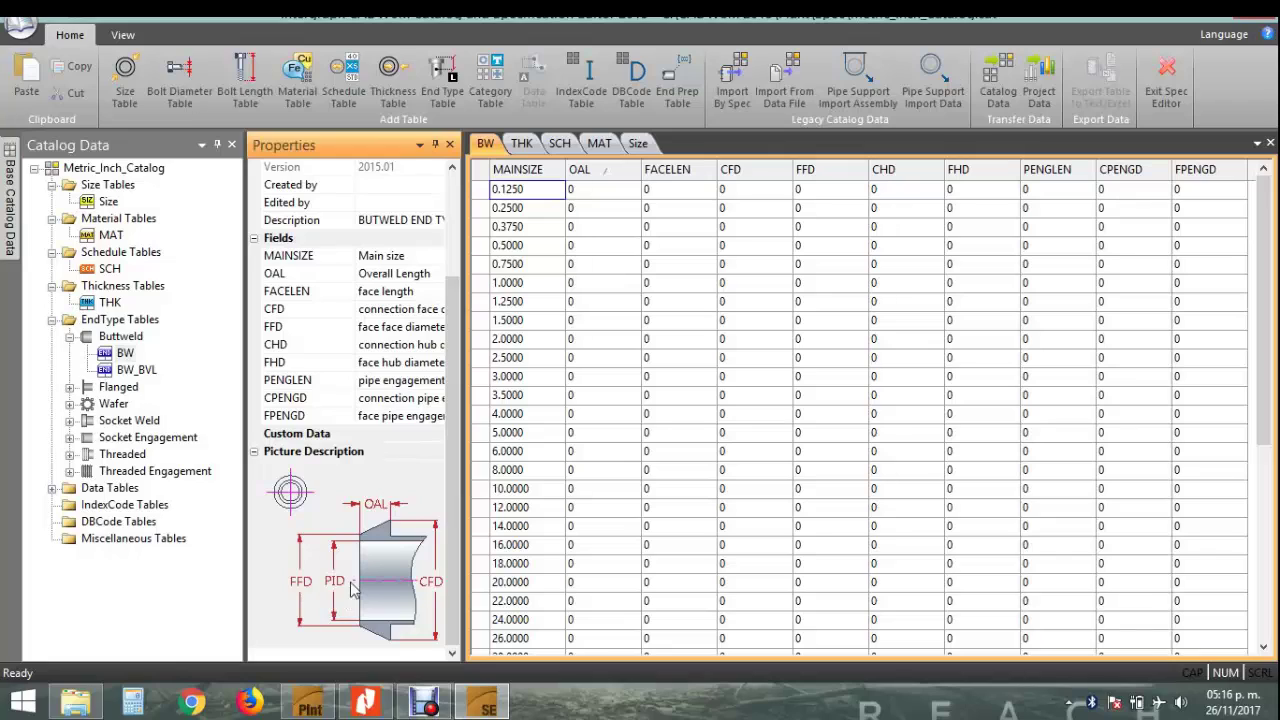
click(70, 337)
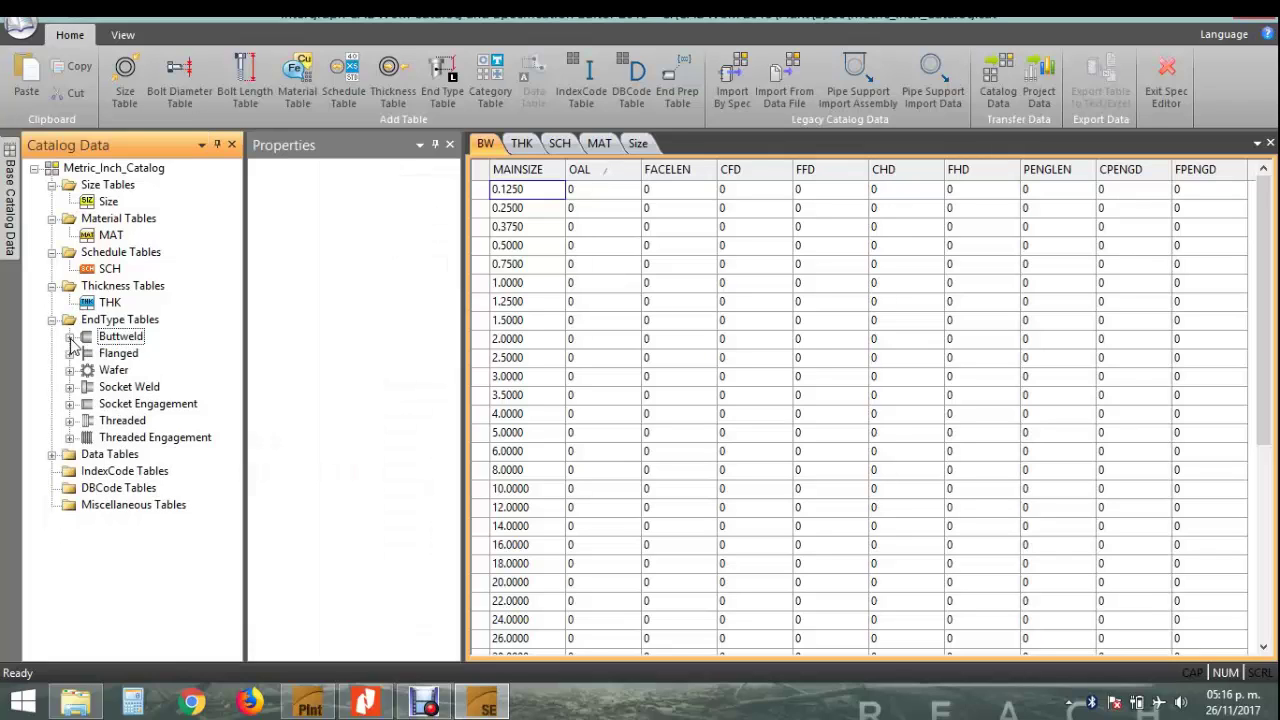
- Show the properties of the CPL_SW_3000 coupling table in the Data Tables
click(52, 454)
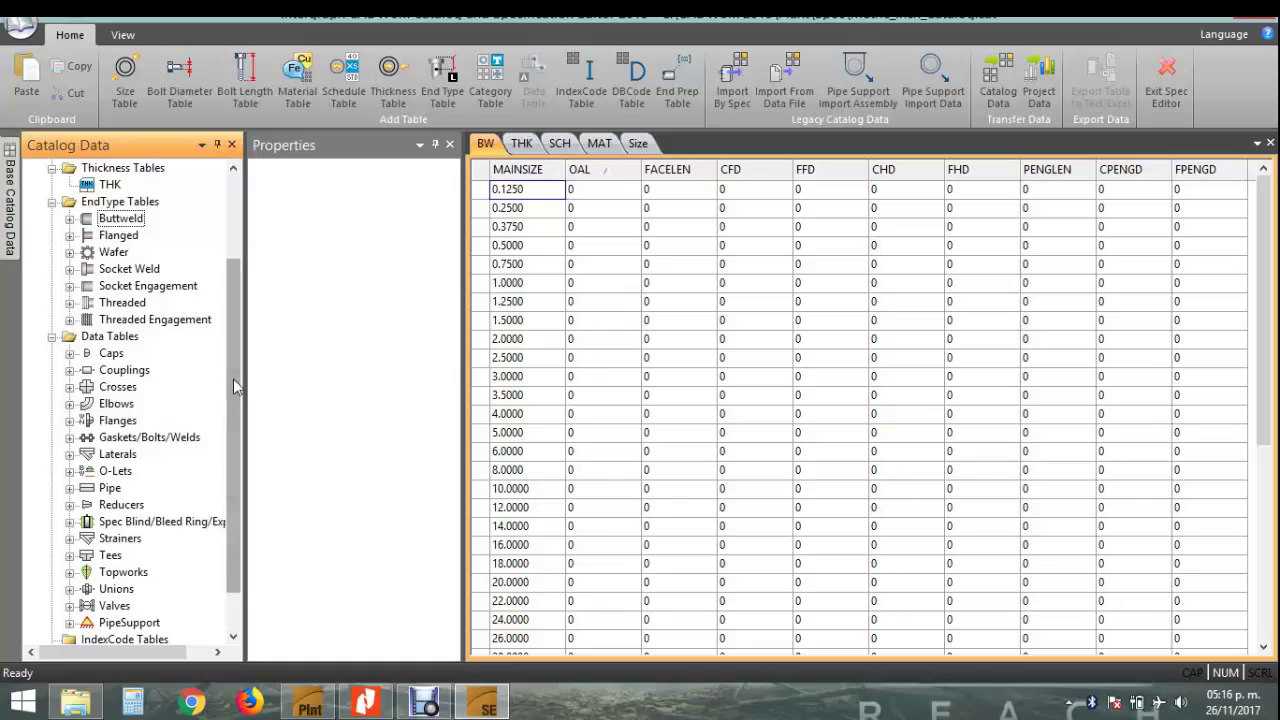
scroll(232, 420, down, 1)
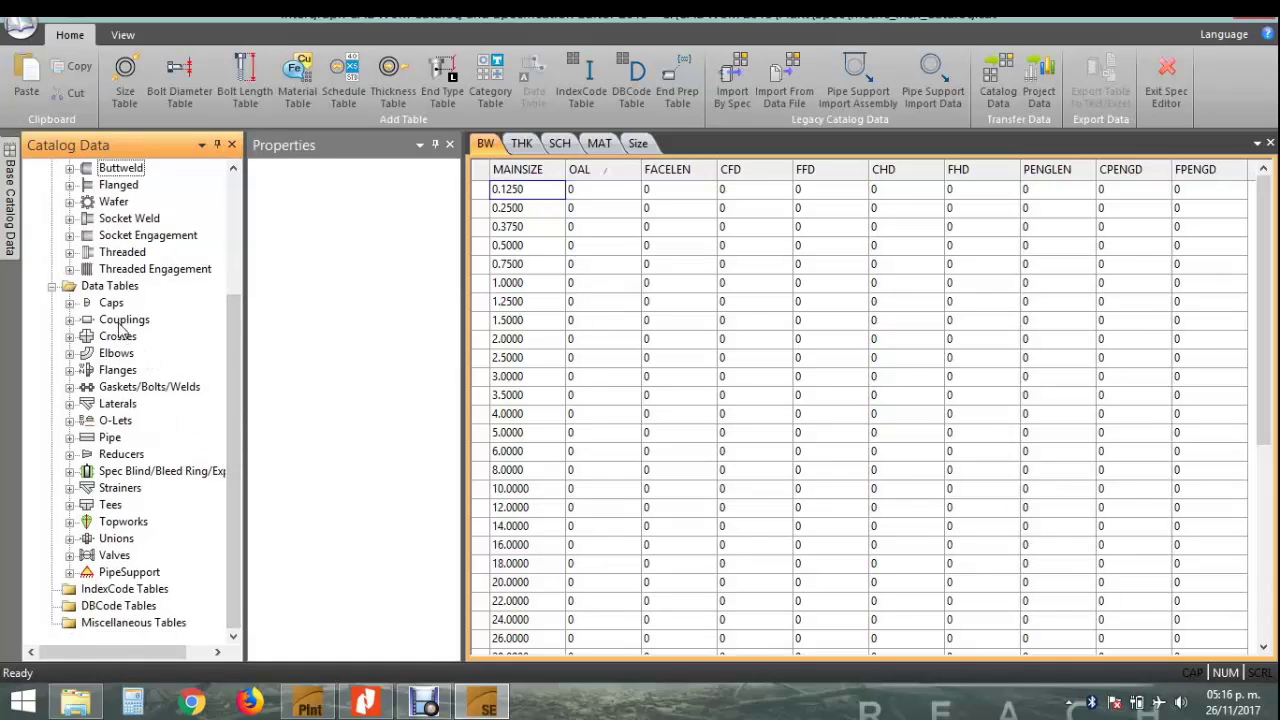
click(68, 321)
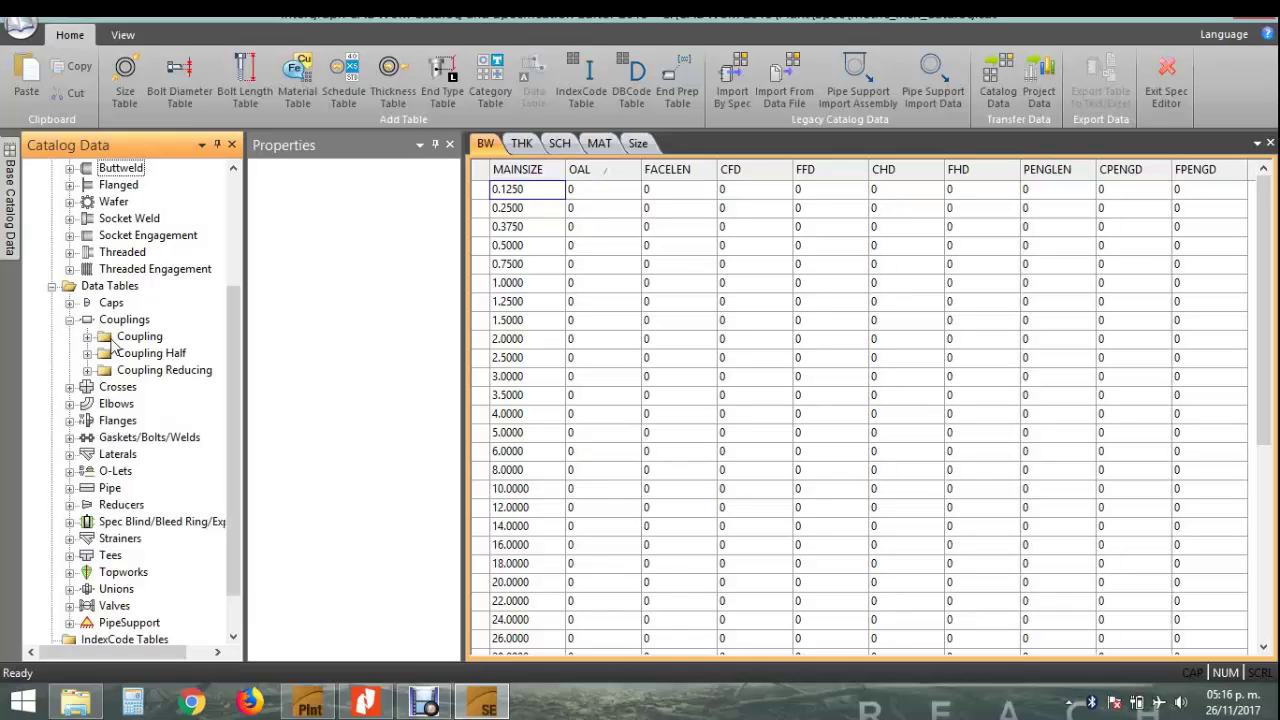
click(88, 338)
click(141, 357)
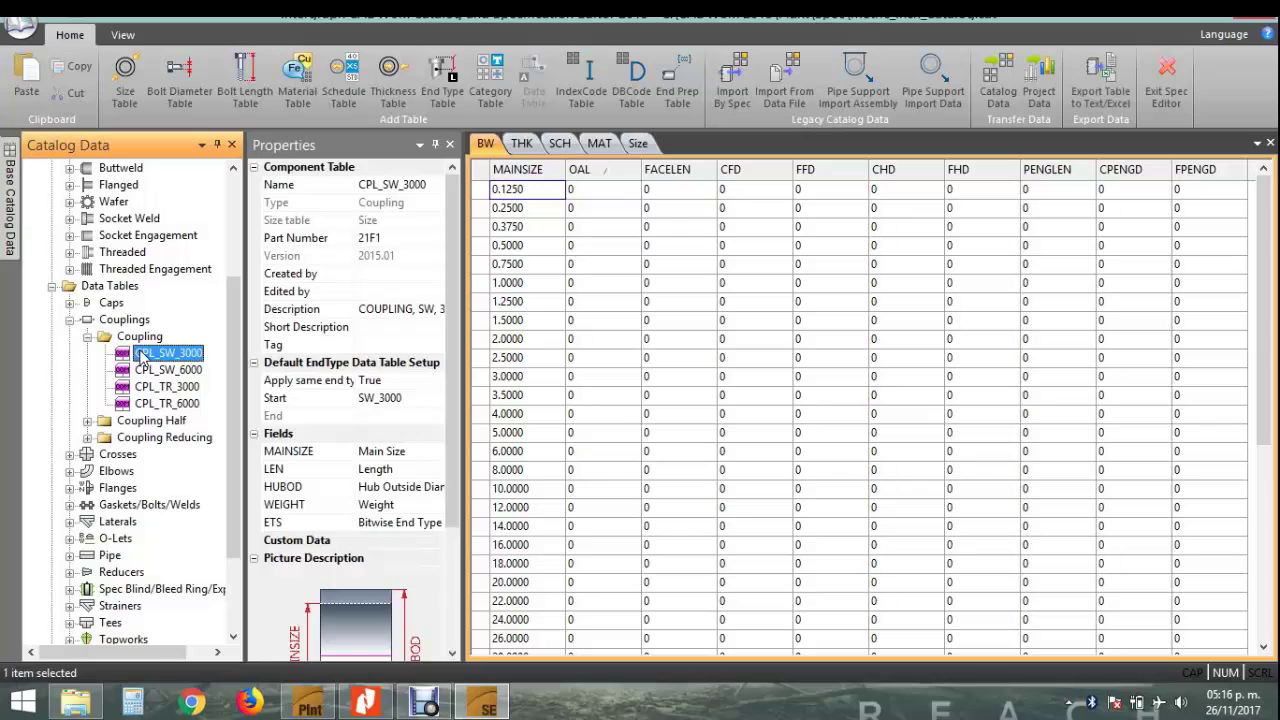
- Show the CPL_SW_6000 coupling properties, then open the CPL_TR_3000 threaded coupling table with its picture description
scroll(205, 313, down, 2)
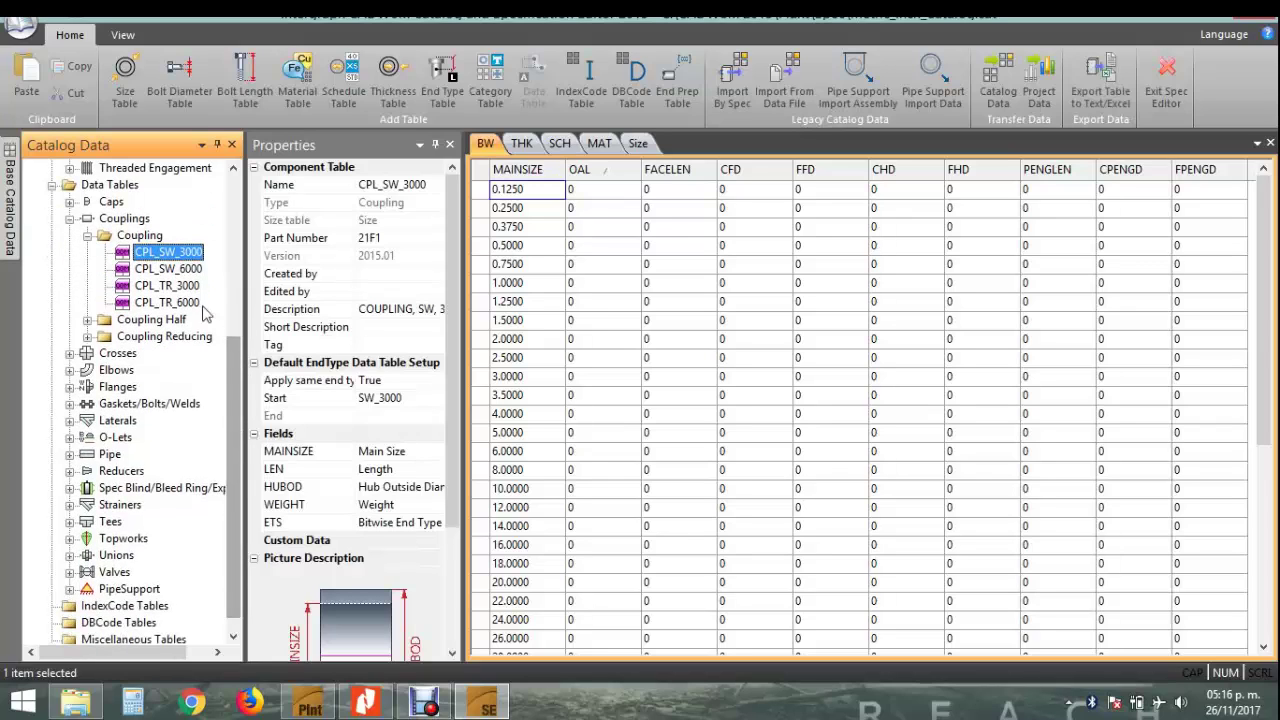
click(166, 270)
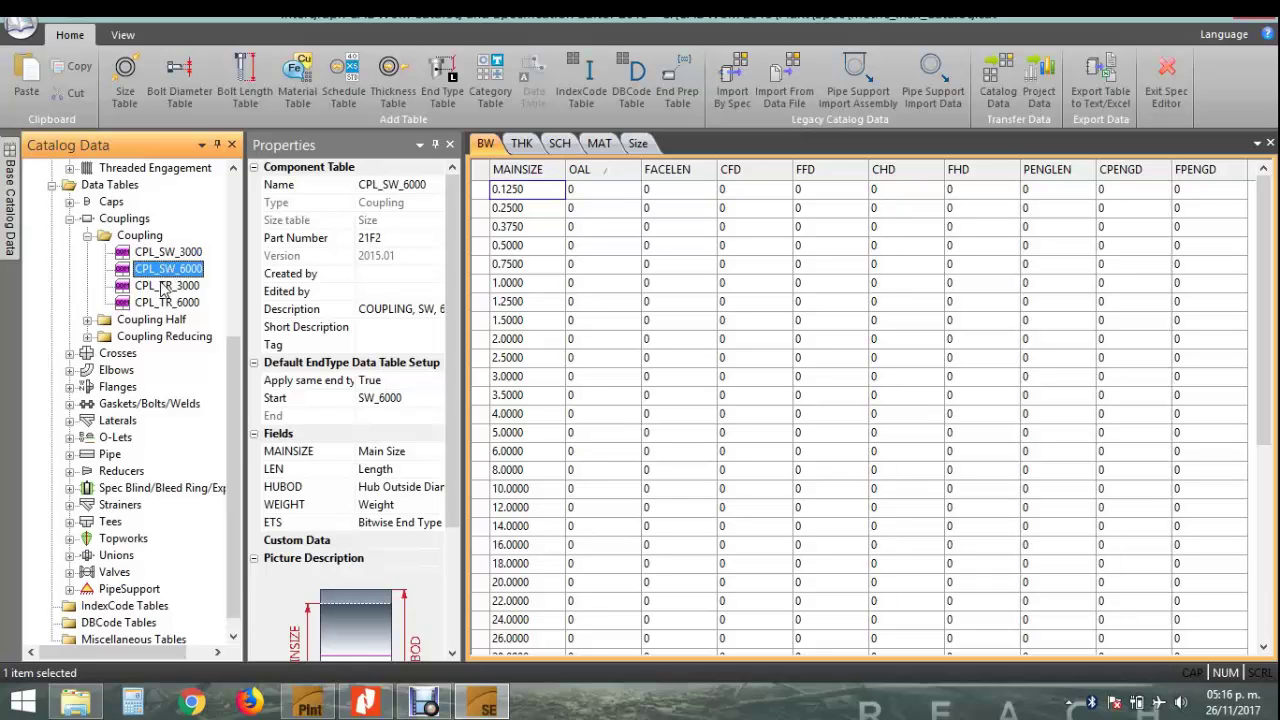
click(166, 287)
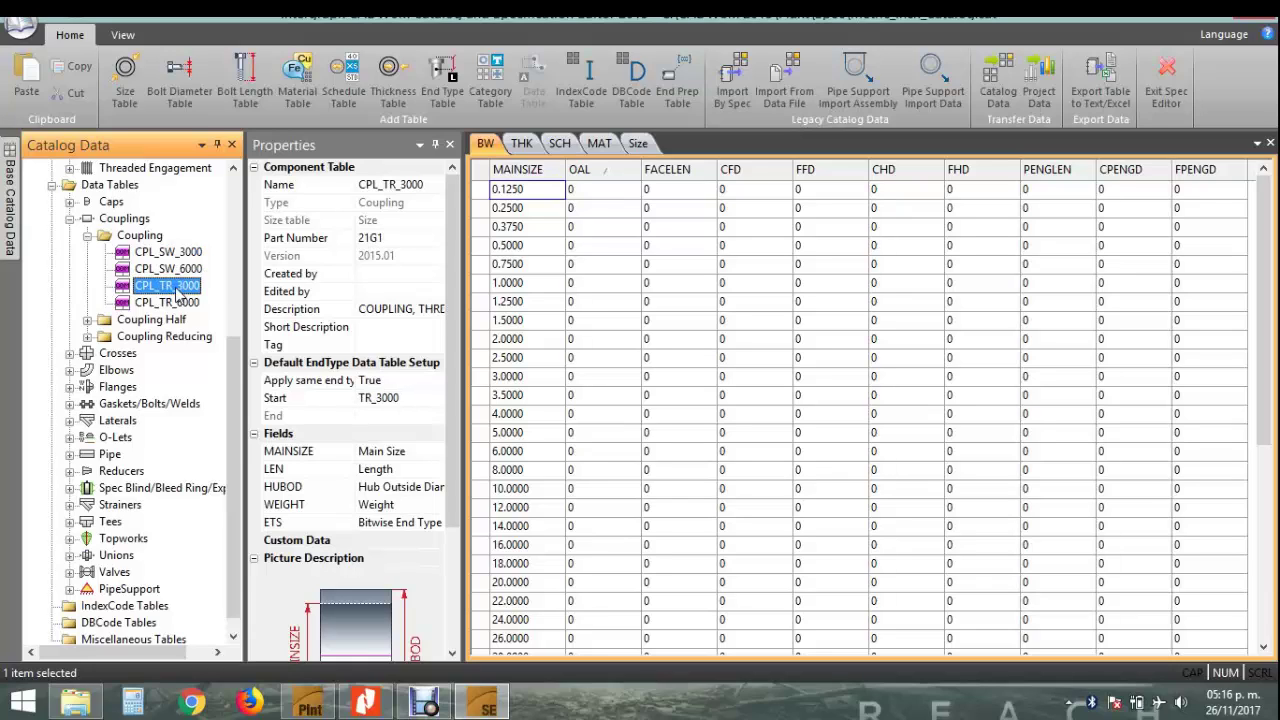
double_click(167, 287)
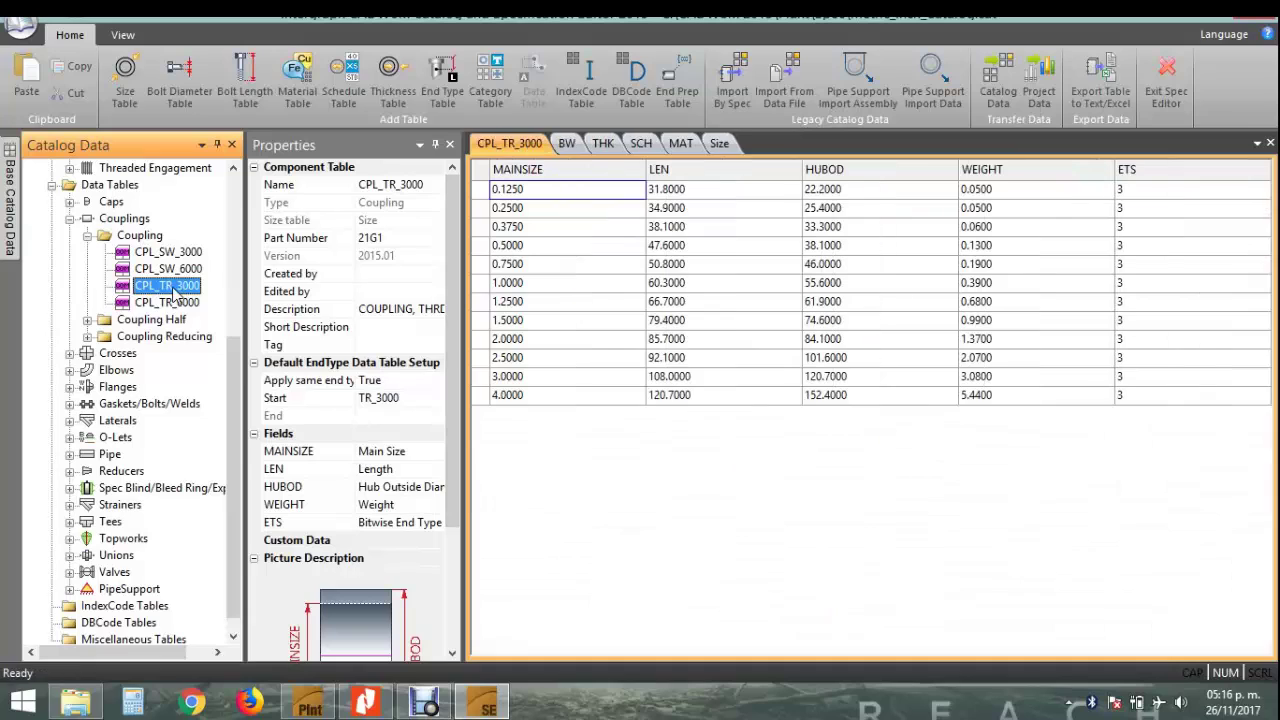
drag(447, 290, 472, 472)
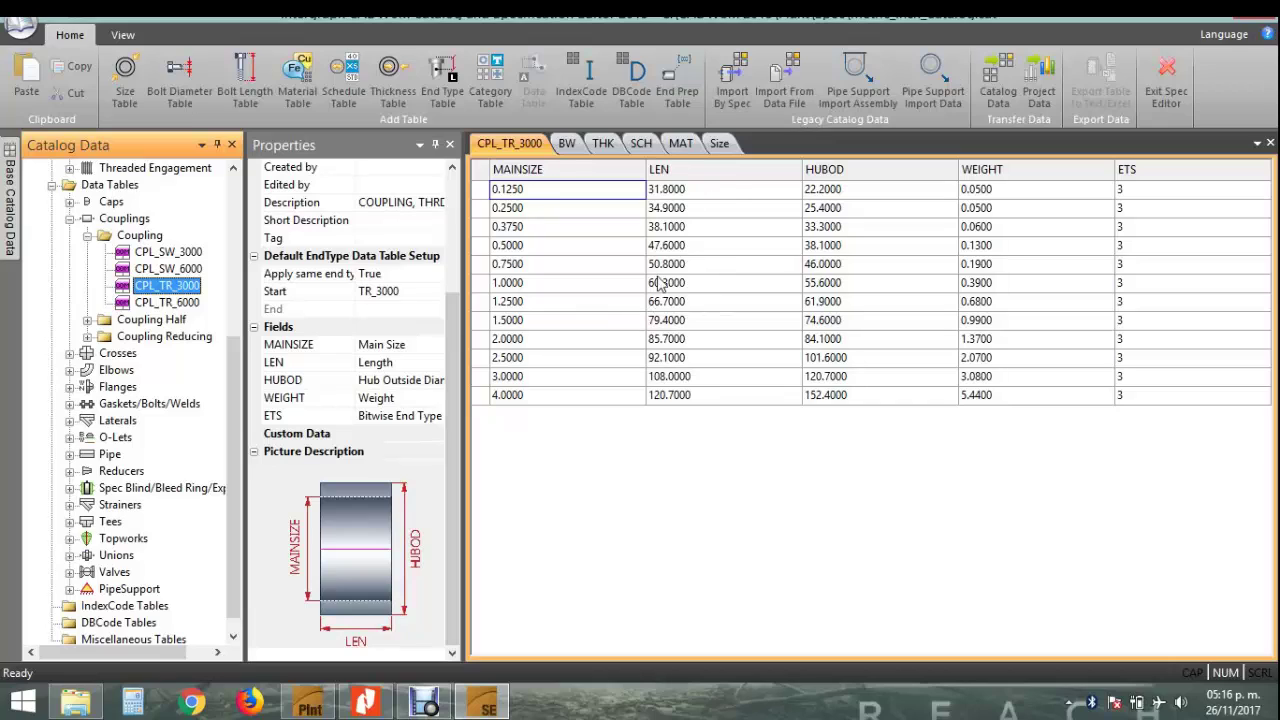
- Examine the MAINSIZE, LEN, HUBOD and WEIGHT values of the CPL_TR_3000 table against the coupling picture
click(746, 191)
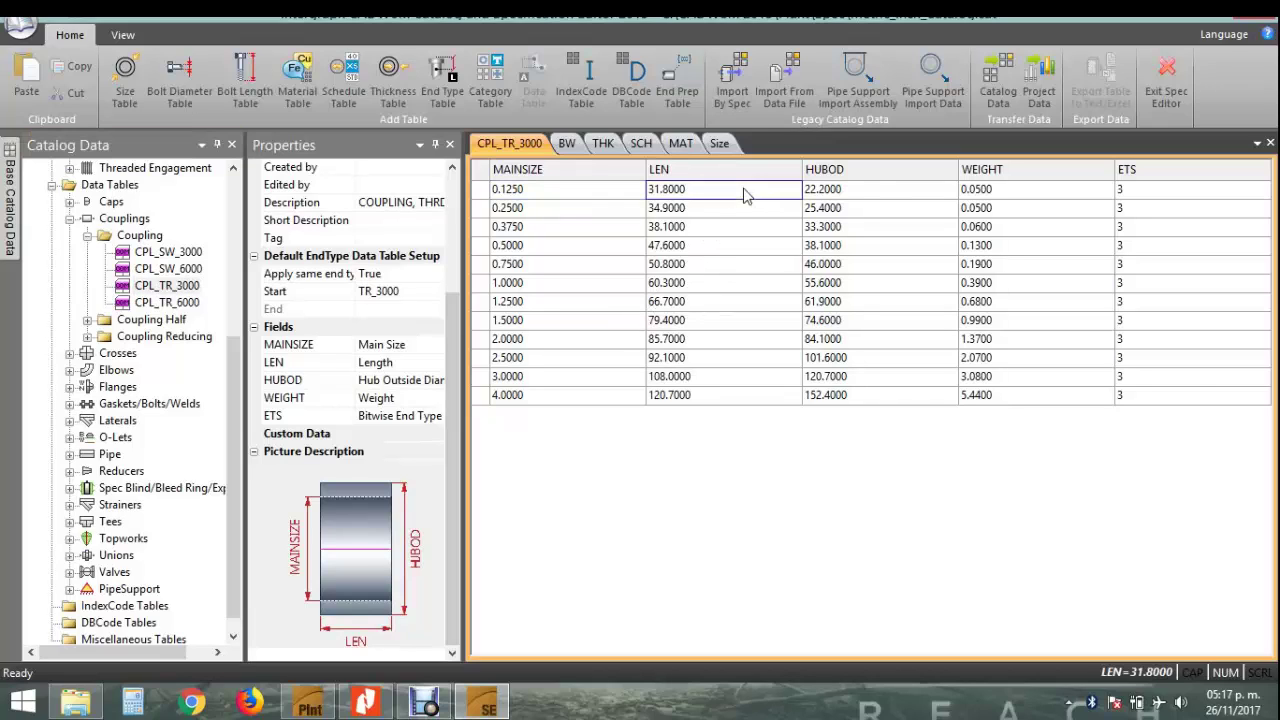
click(884, 194)
click(1004, 199)
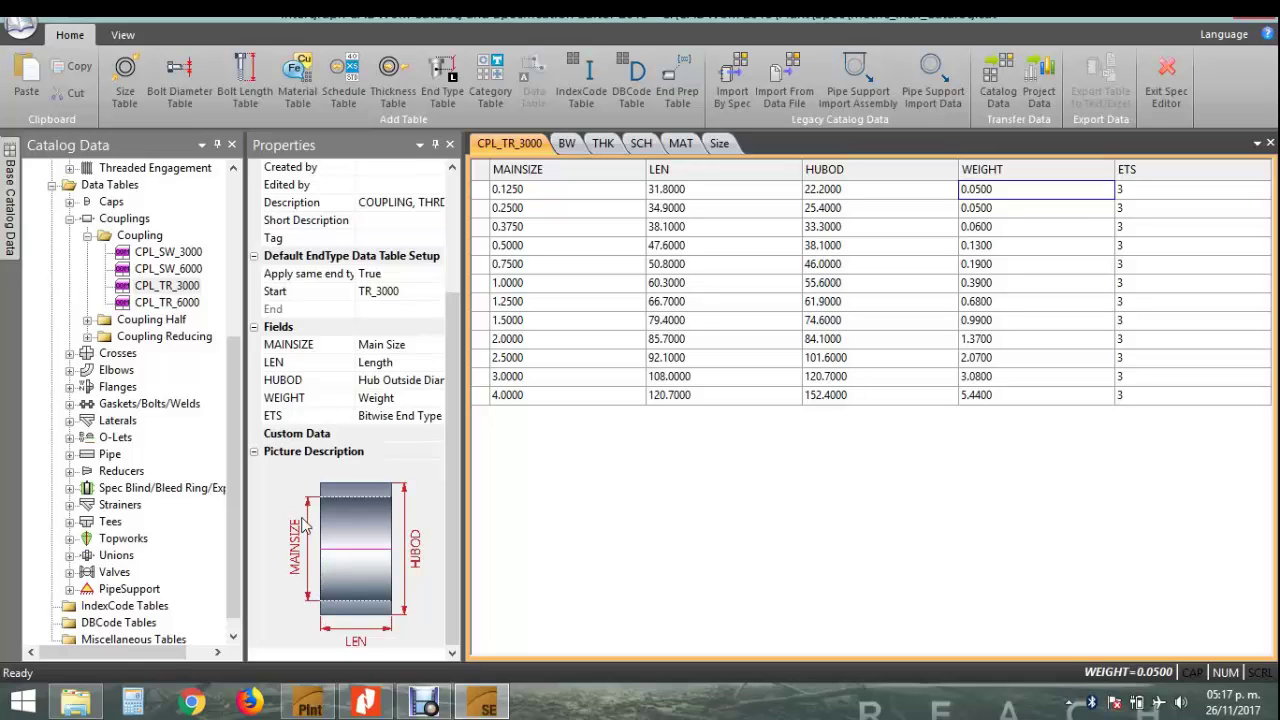
click(556, 192)
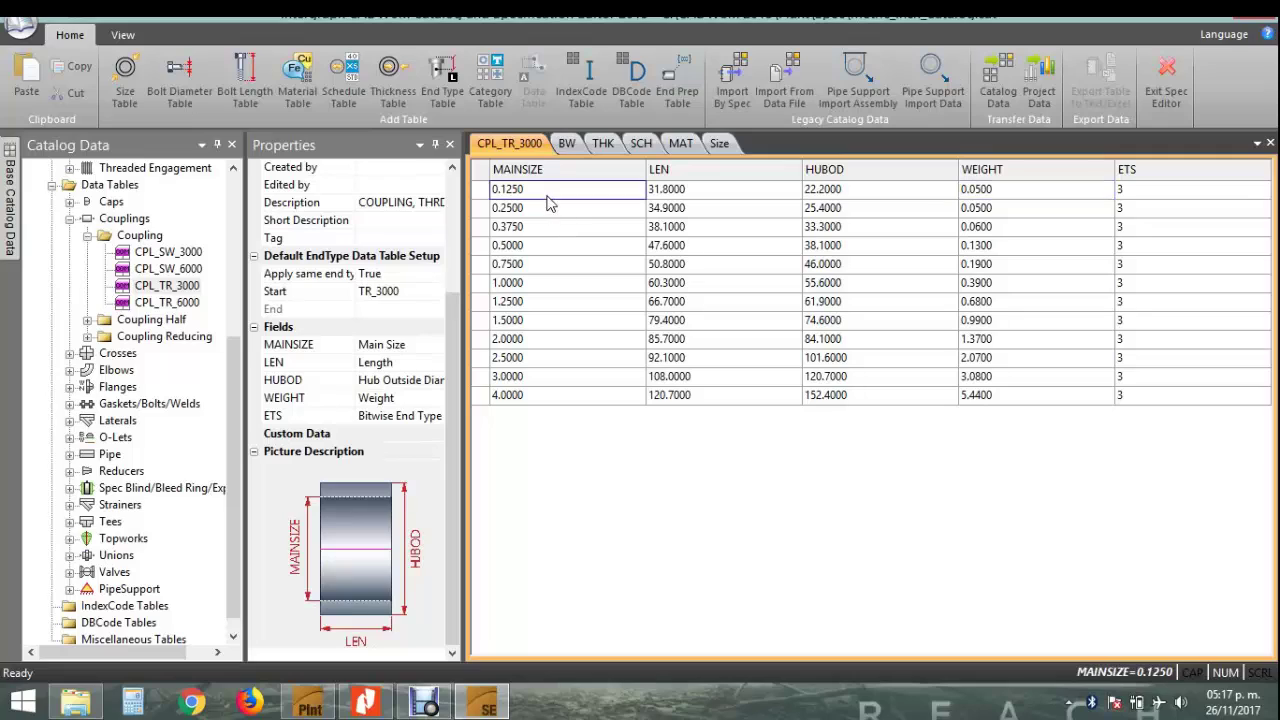
click(552, 214)
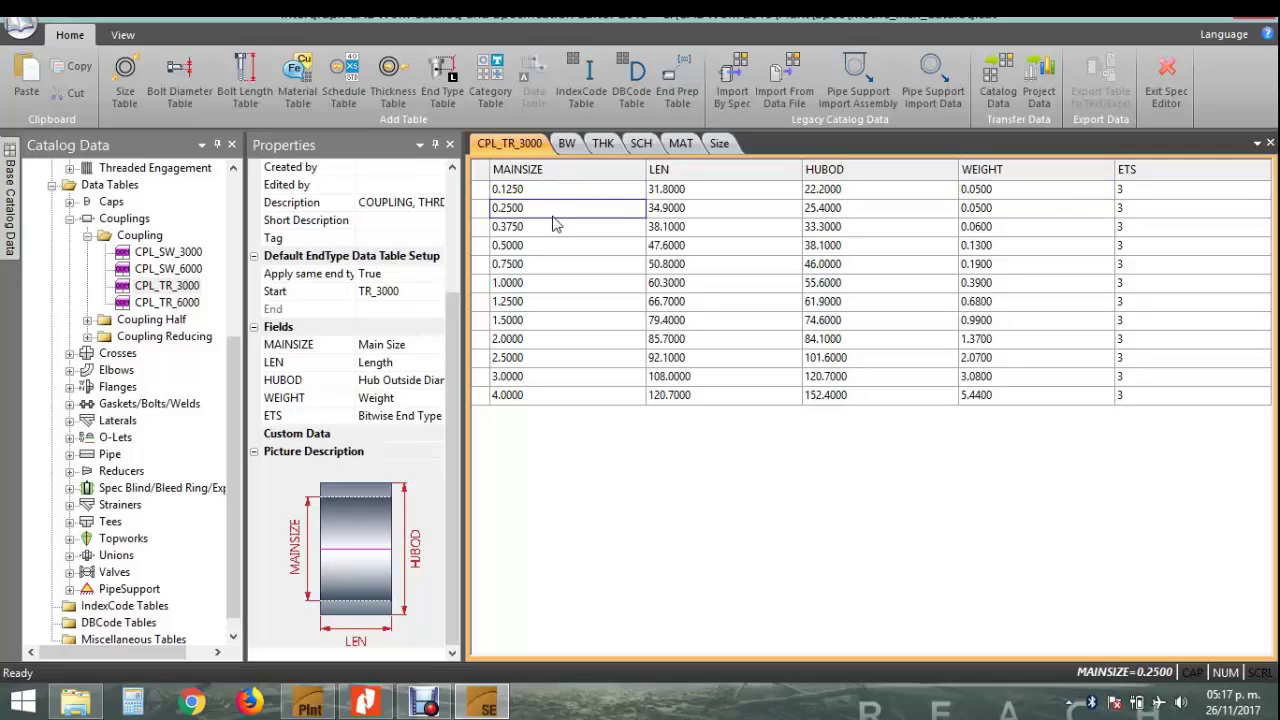
click(697, 193)
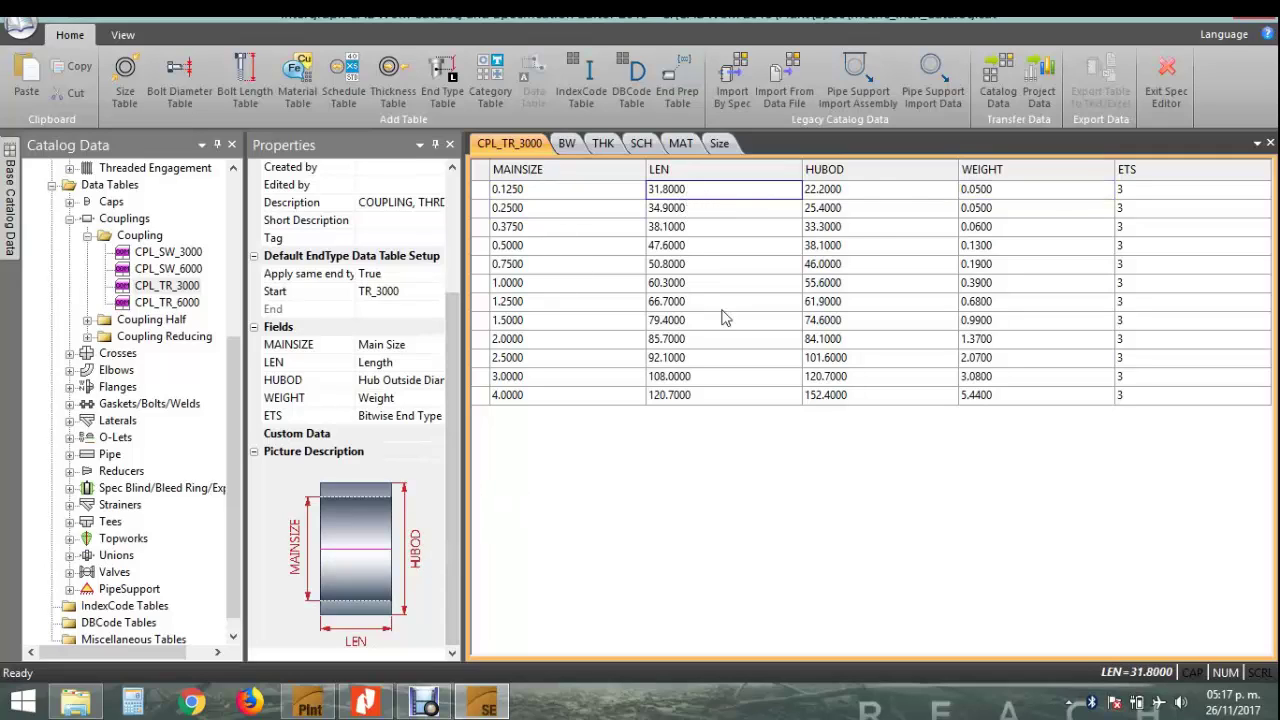
click(857, 190)
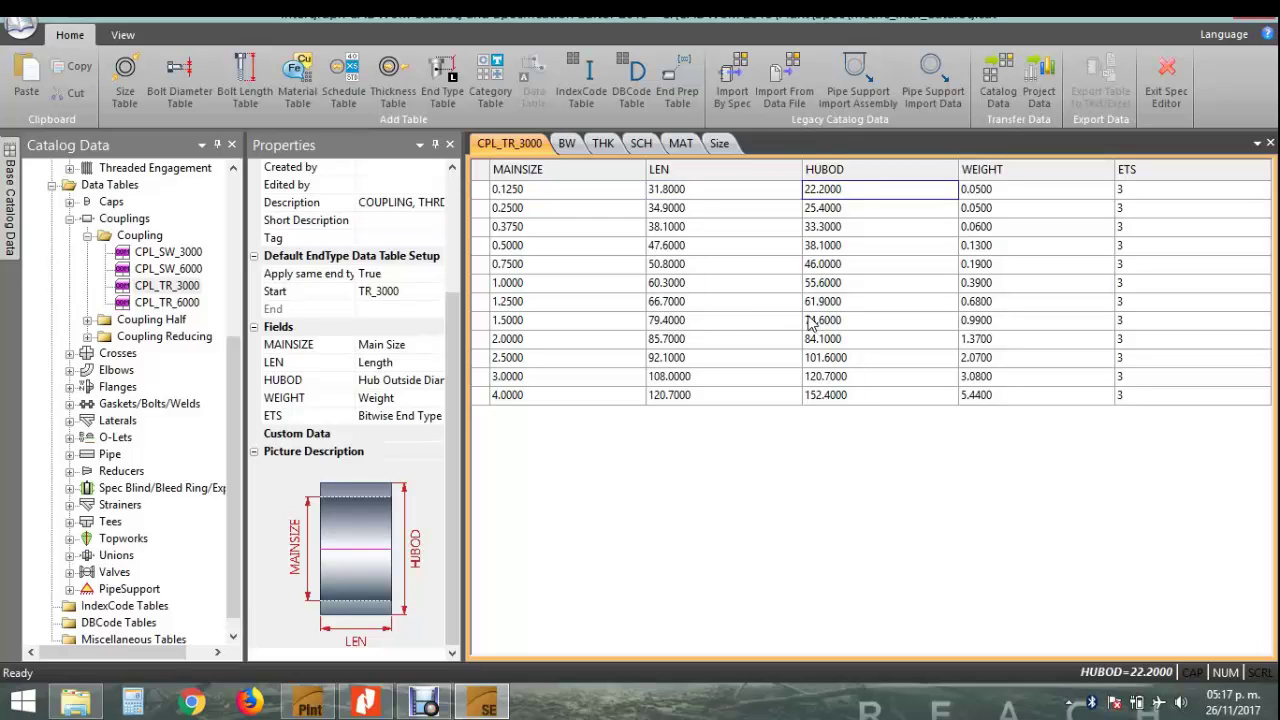
- Collapse the Couplings category and expand the 4-Way Valve group under Valves
click(89, 237)
click(70, 269)
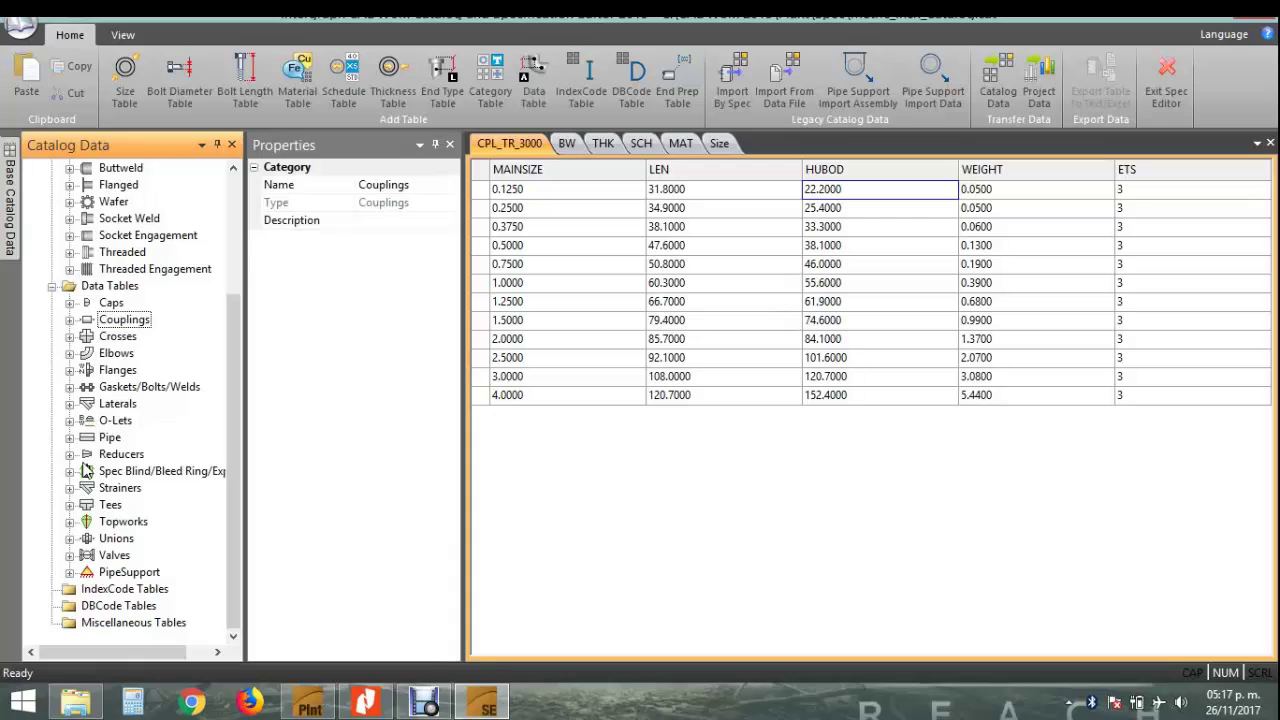
click(70, 556)
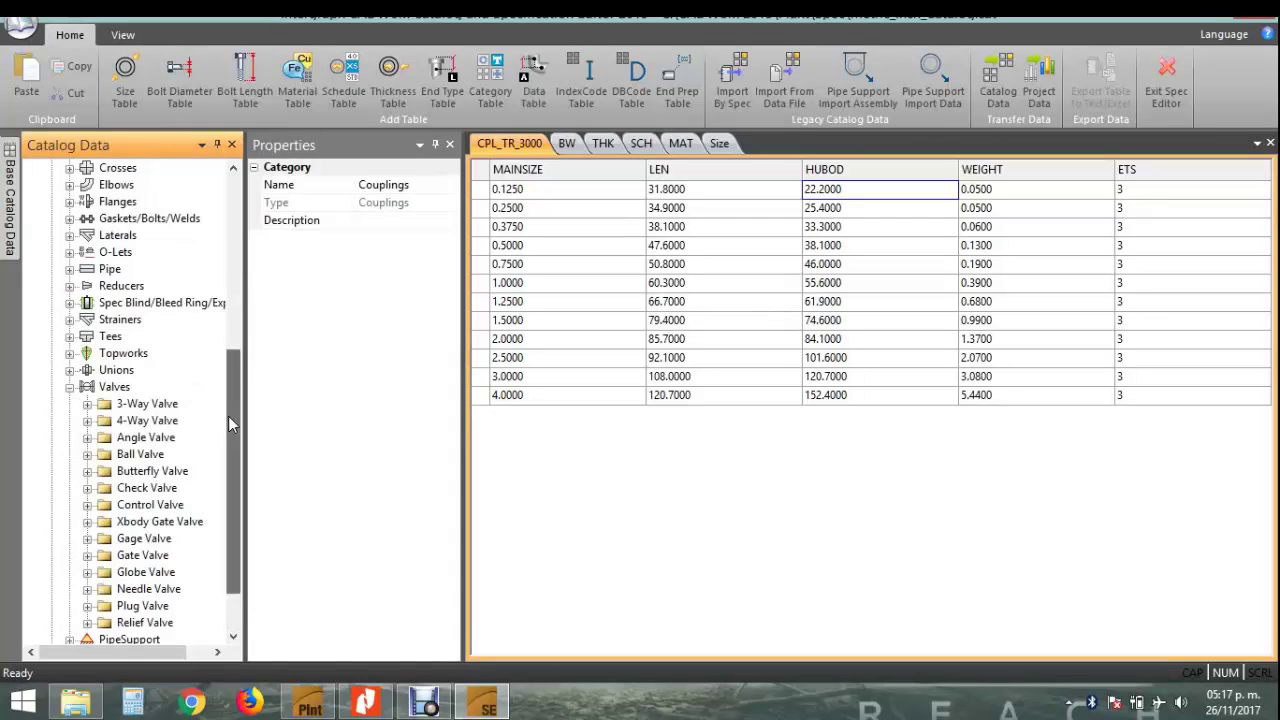
drag(228, 416, 231, 488)
click(87, 353)
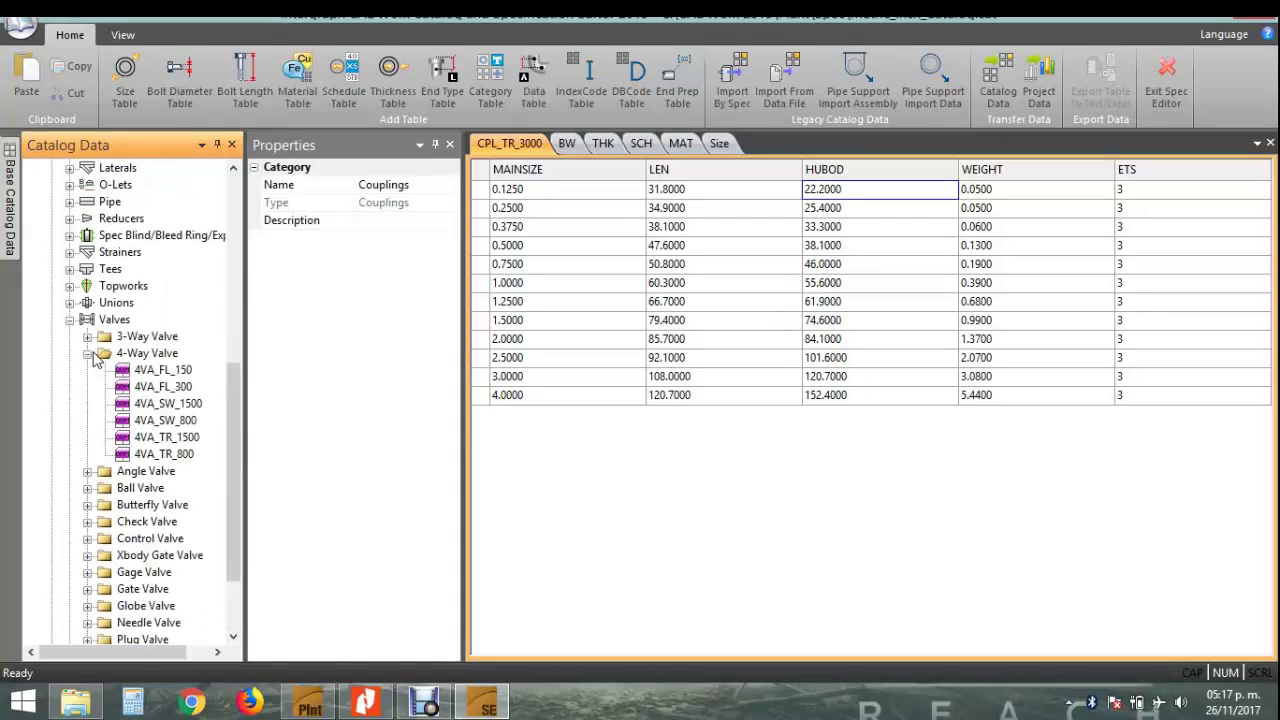
- Show the 4VA_FL_150 properties, then open the 4VA_SW_1500 valve table with its picture description
click(163, 370)
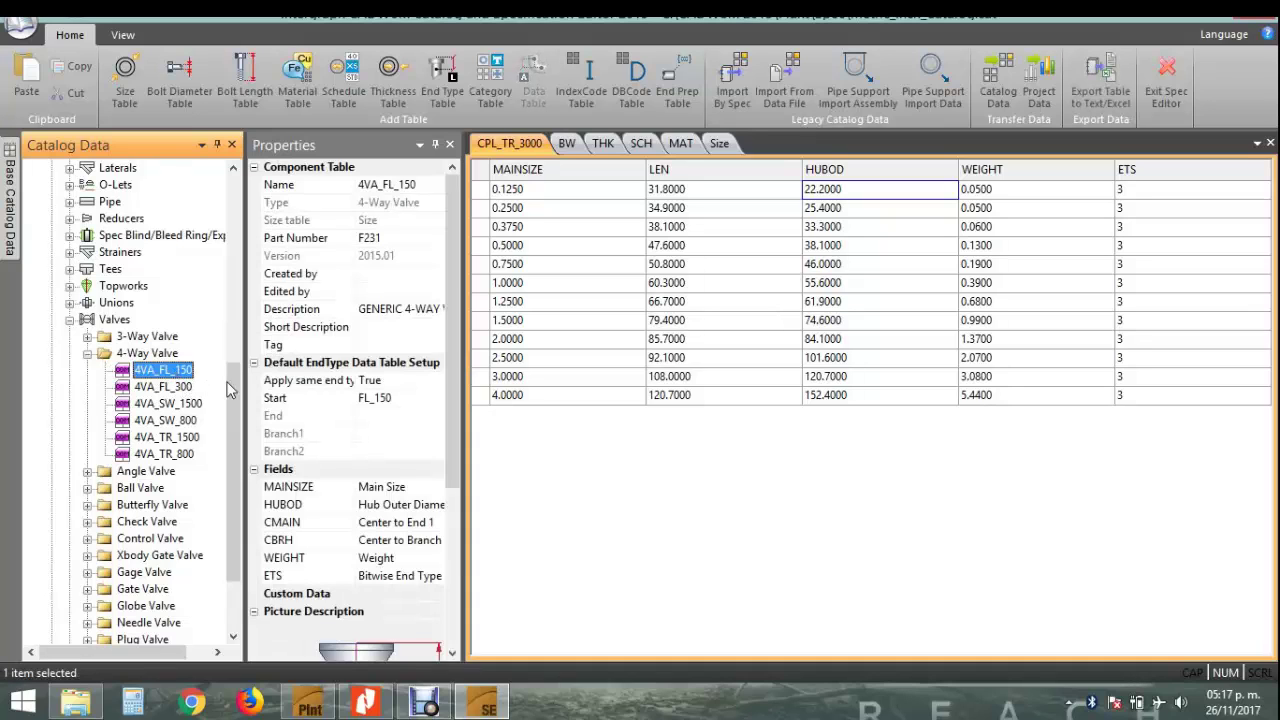
drag(232, 390, 238, 420)
click(174, 305)
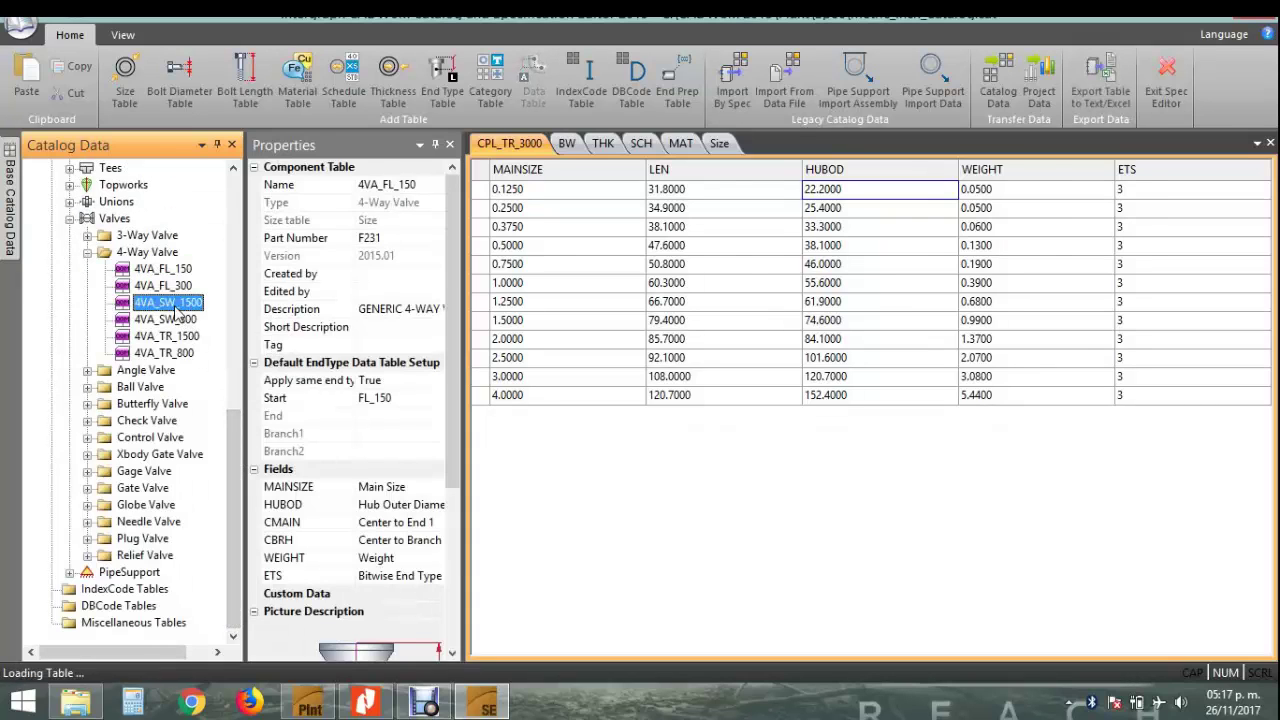
drag(453, 357, 453, 535)
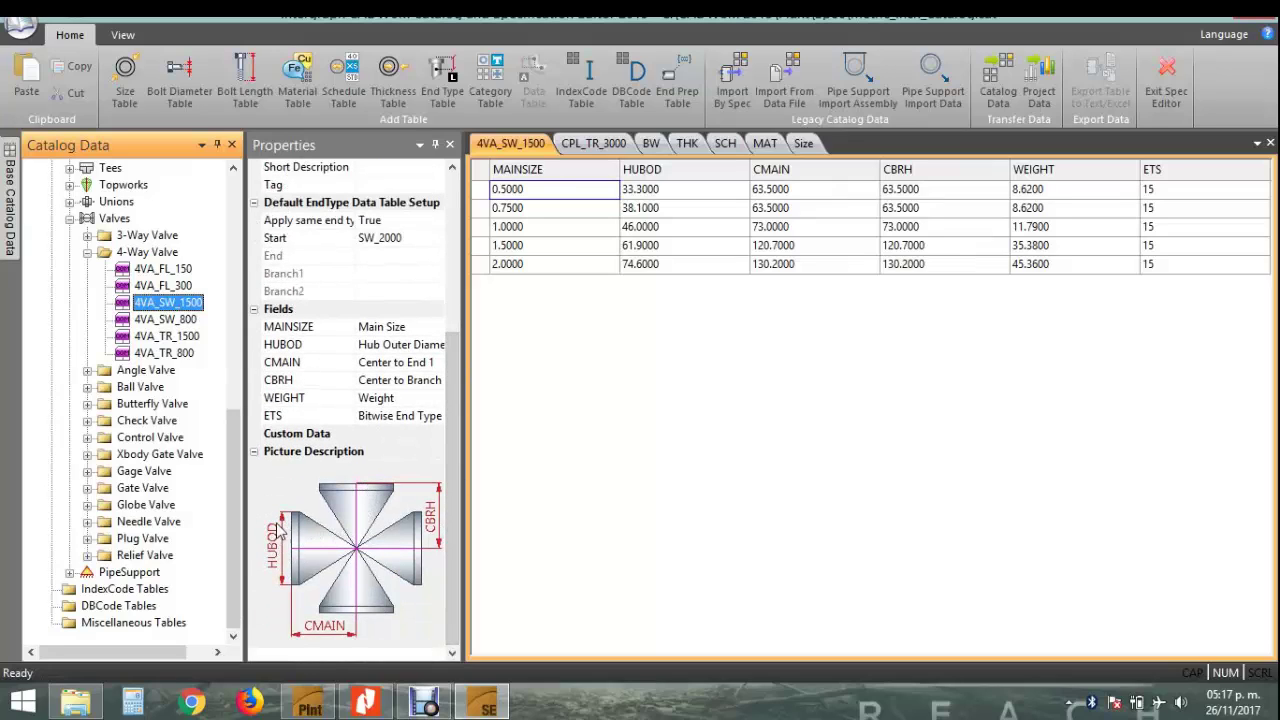
- Examine the HUBOD values and available row commands in the 4VA_SW_1500 table, and collapse the Valves category
click(703, 190)
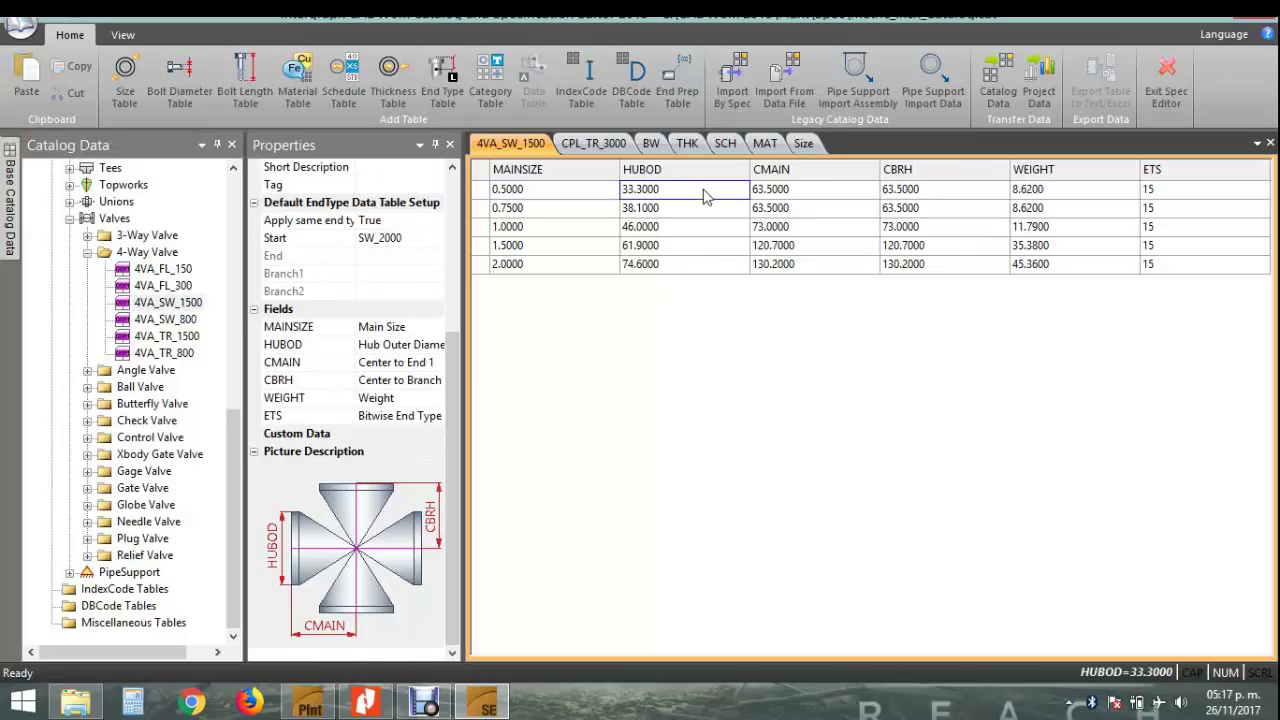
click(724, 208)
click(711, 230)
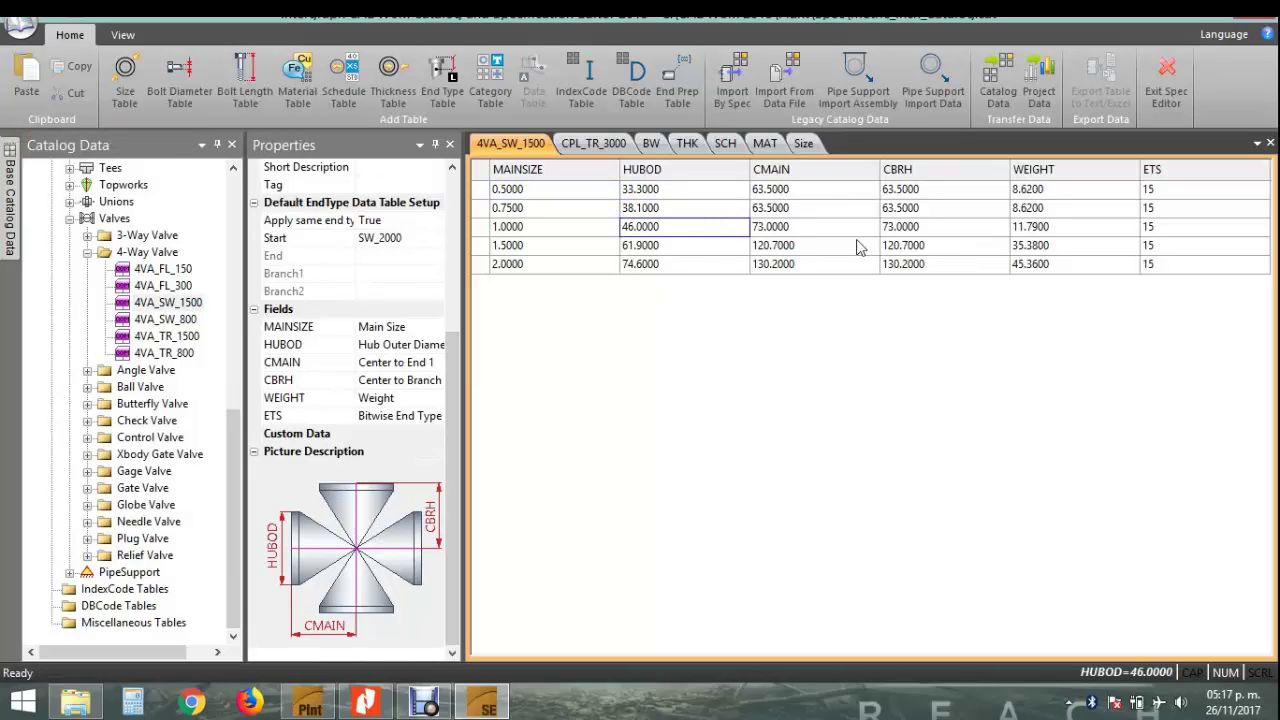
click(714, 192)
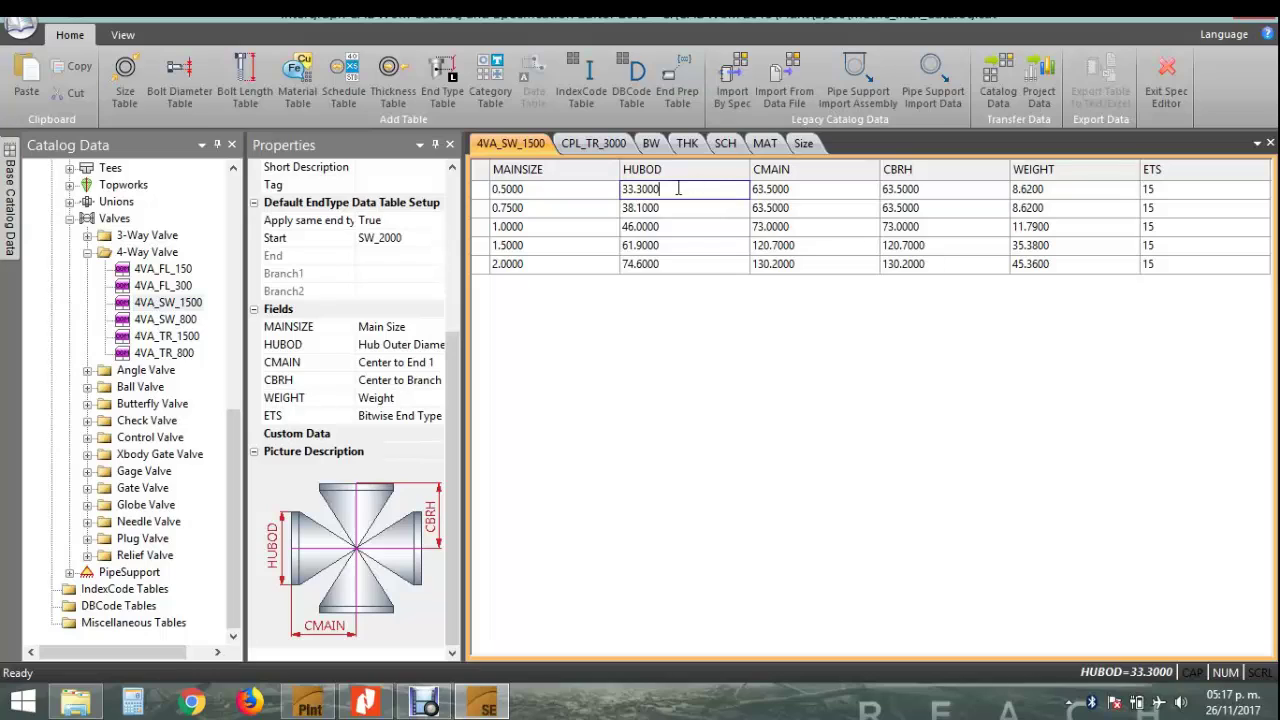
drag(678, 189, 628, 199)
right_click(672, 214)
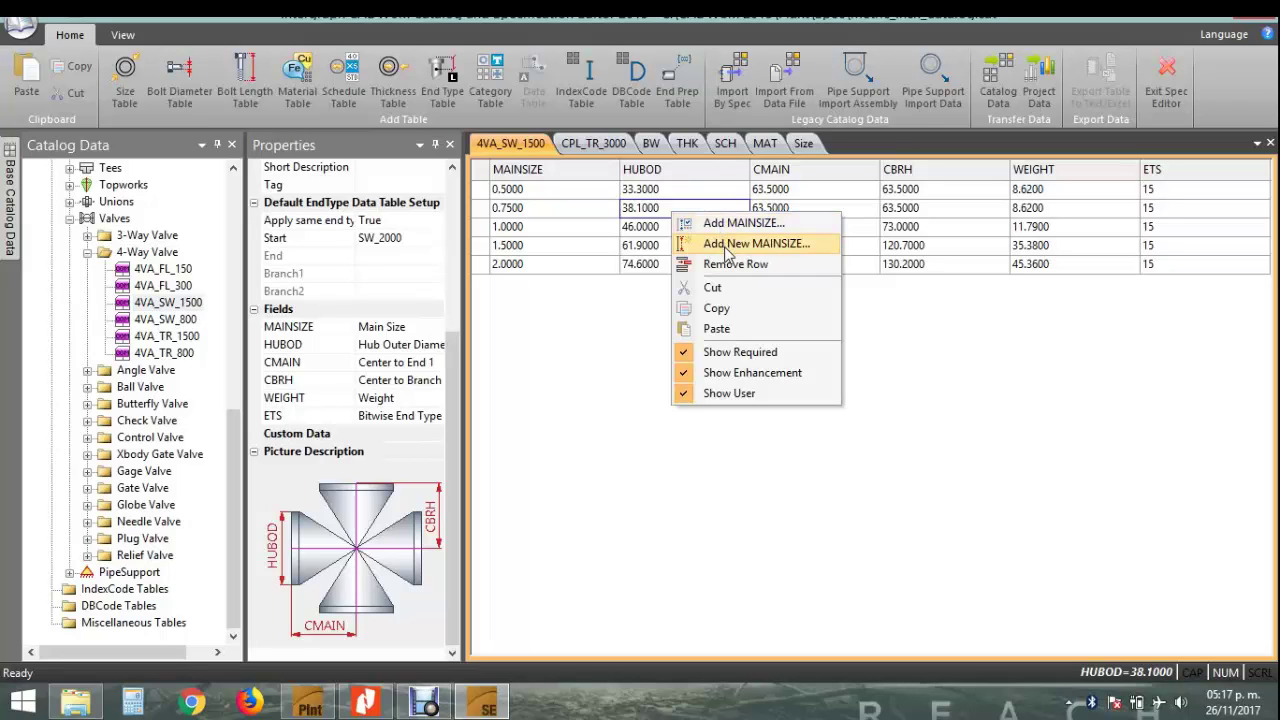
click(566, 318)
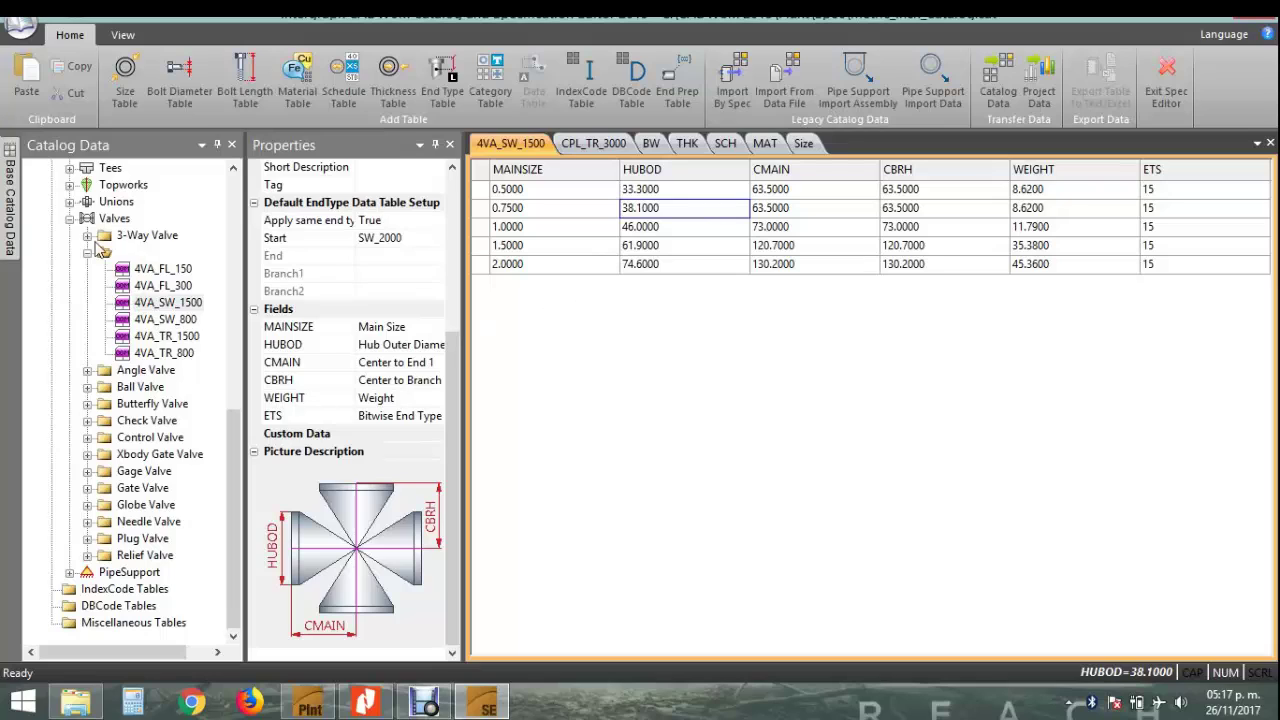
click(69, 218)
scroll(68, 255, up, 3)
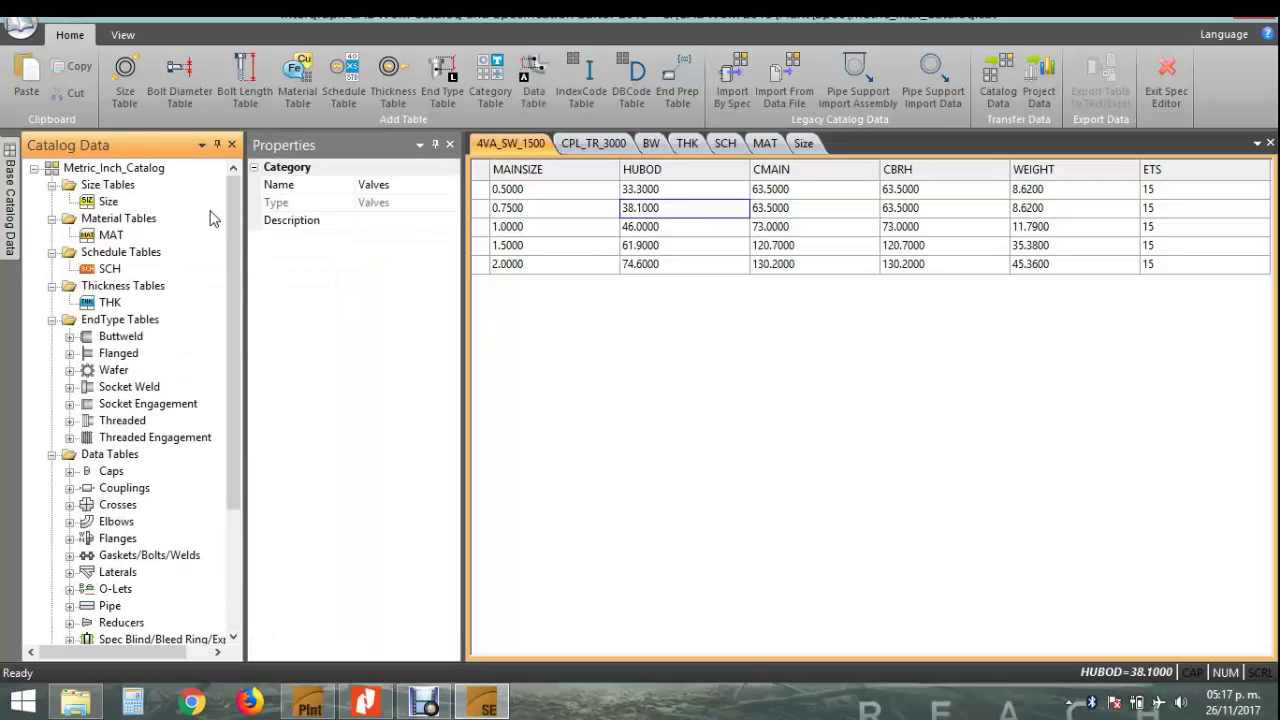
- Open the Metric_Inch_Specs.prj project without updating it from the base catalogs
click(24, 27)
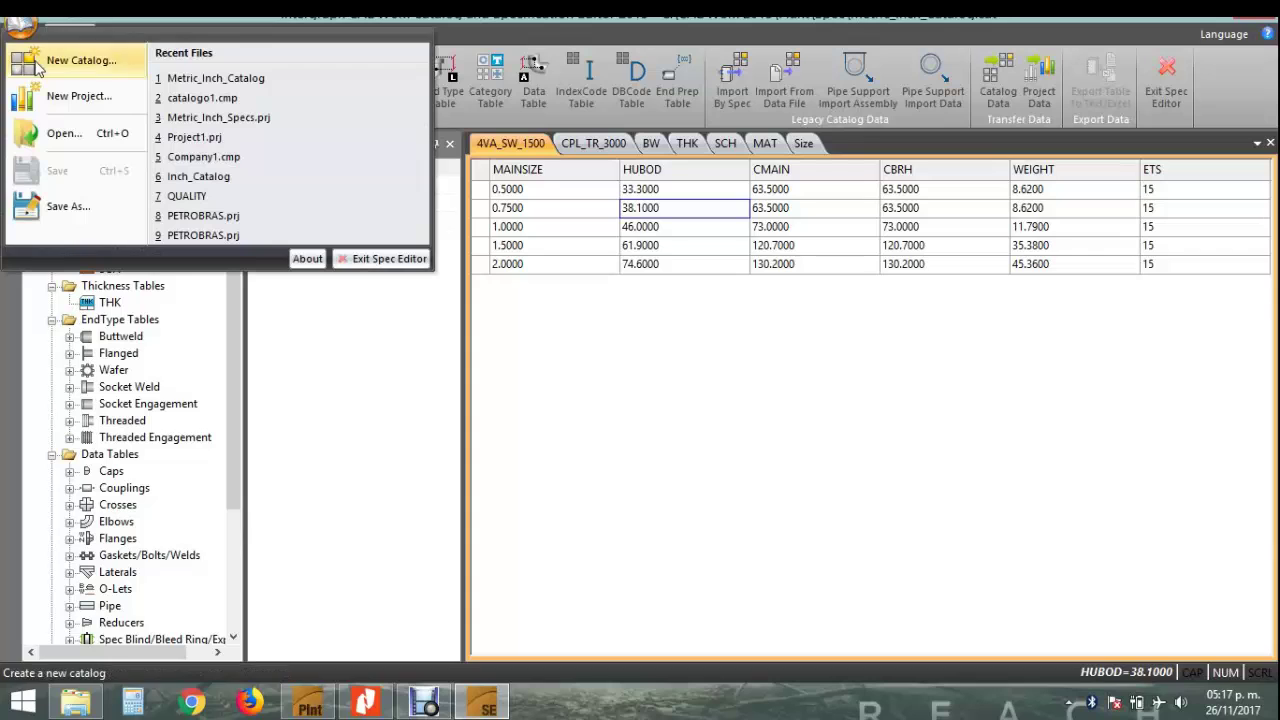
click(62, 128)
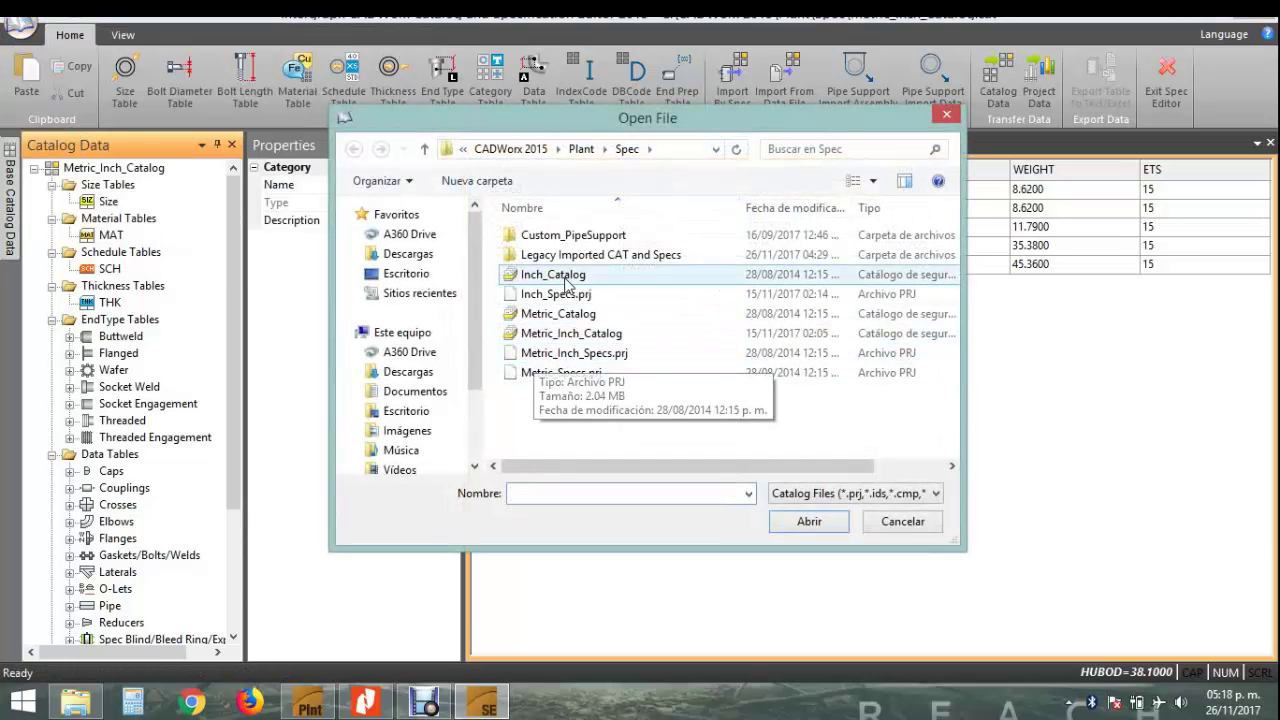
click(562, 358)
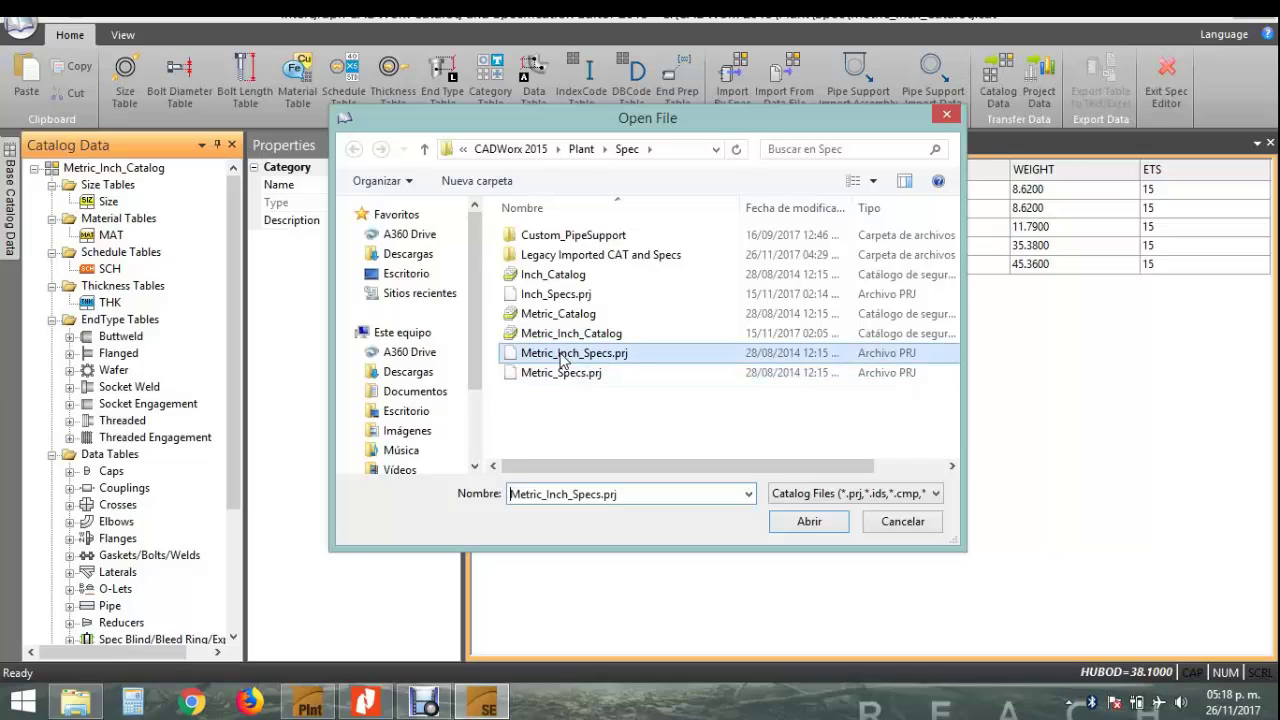
double_click(562, 358)
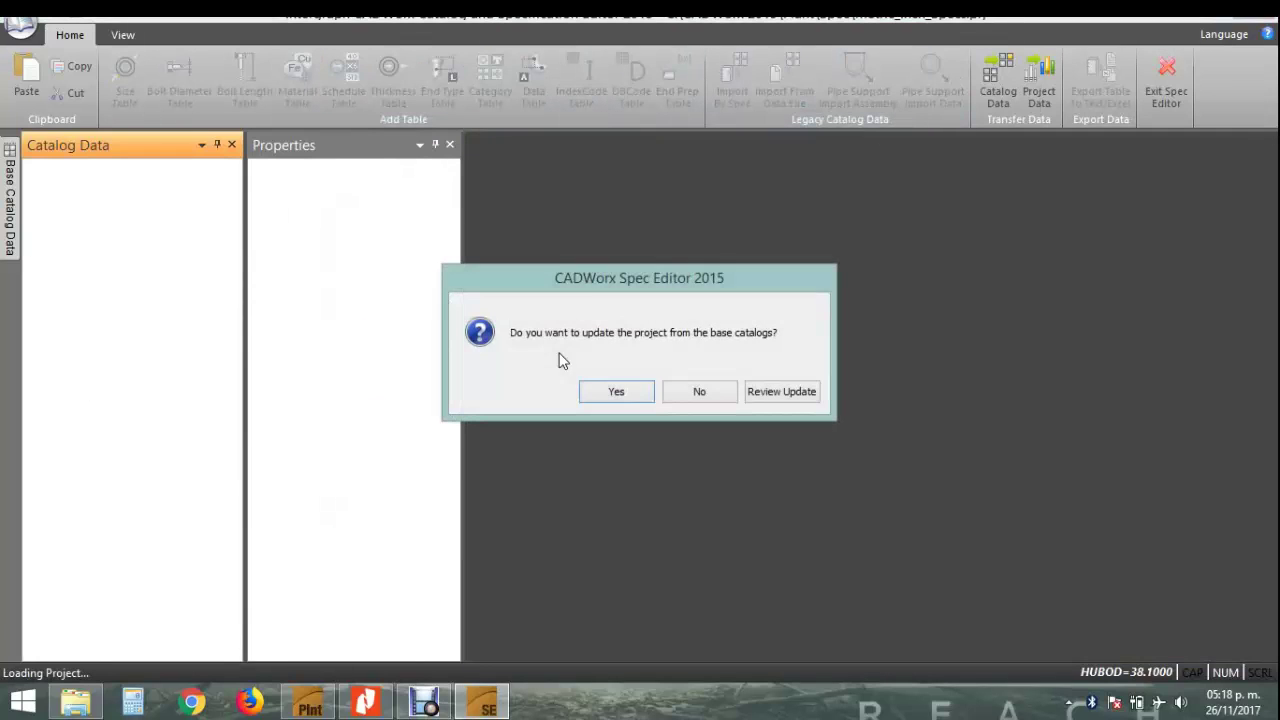
click(708, 386)
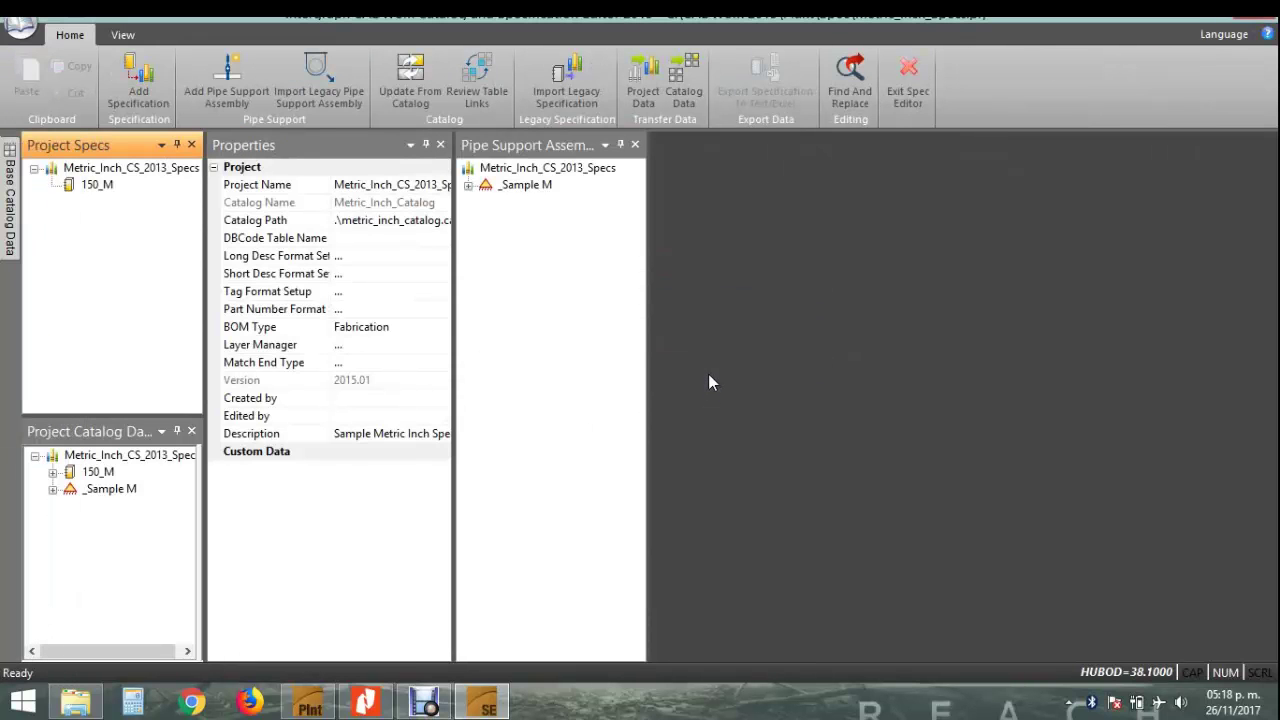
- Review the properties of the 150_M specification and open its component list
click(145, 172)
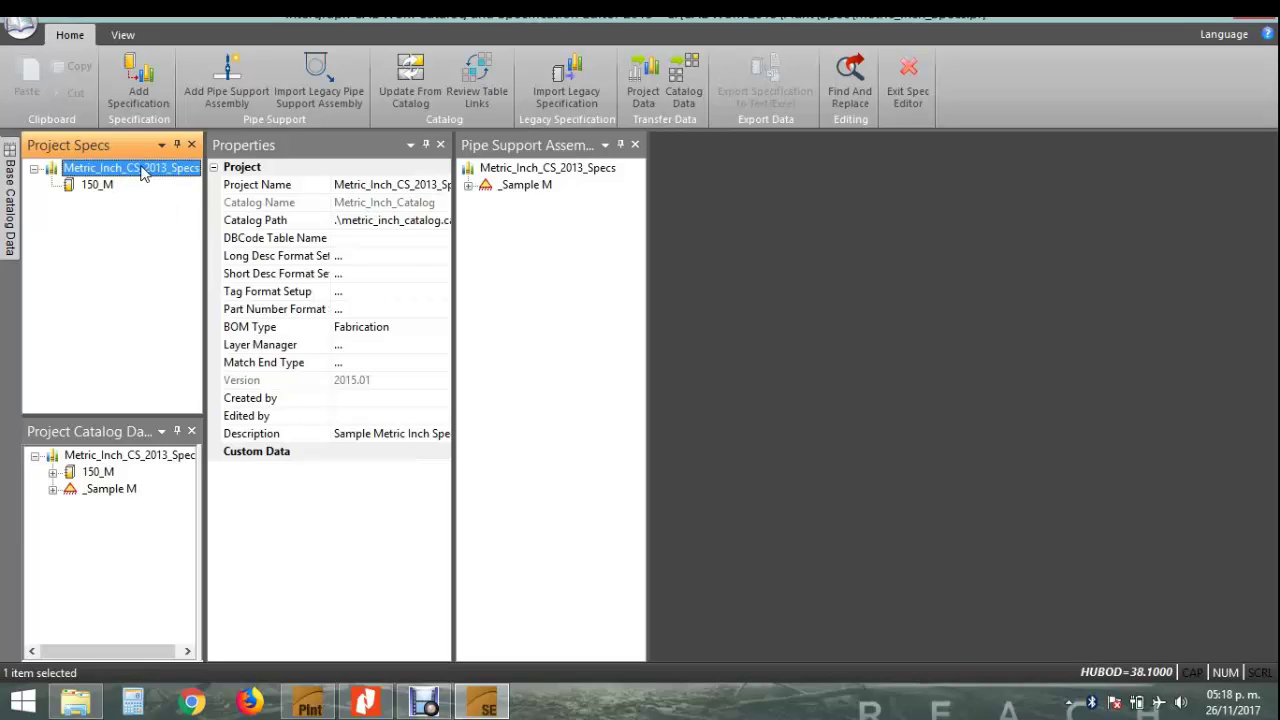
click(97, 185)
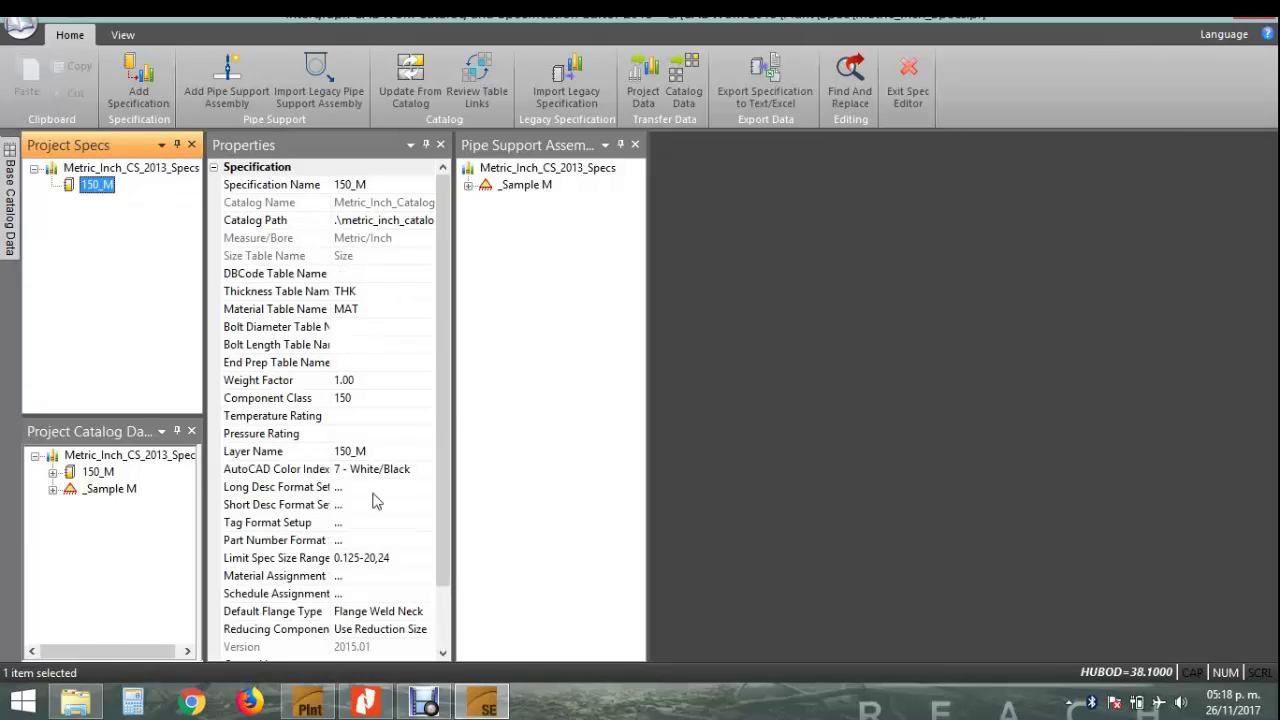
drag(438, 414, 441, 361)
right_click(100, 184)
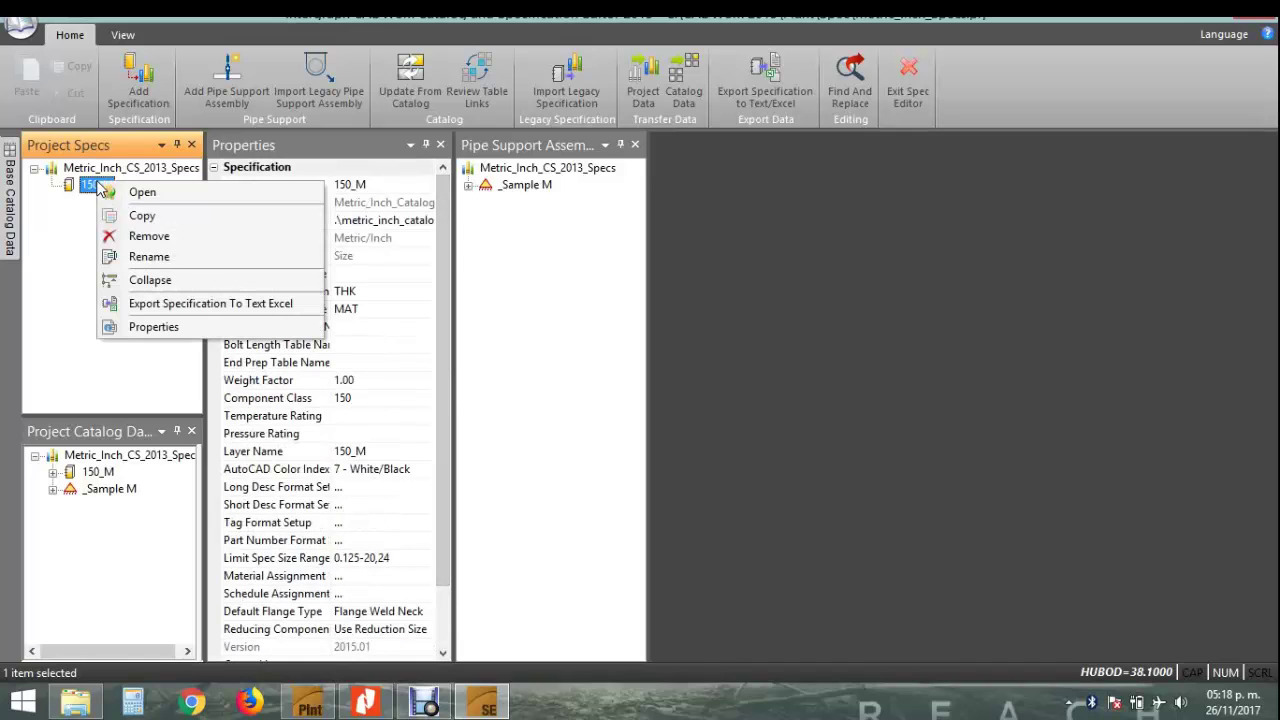
click(148, 194)
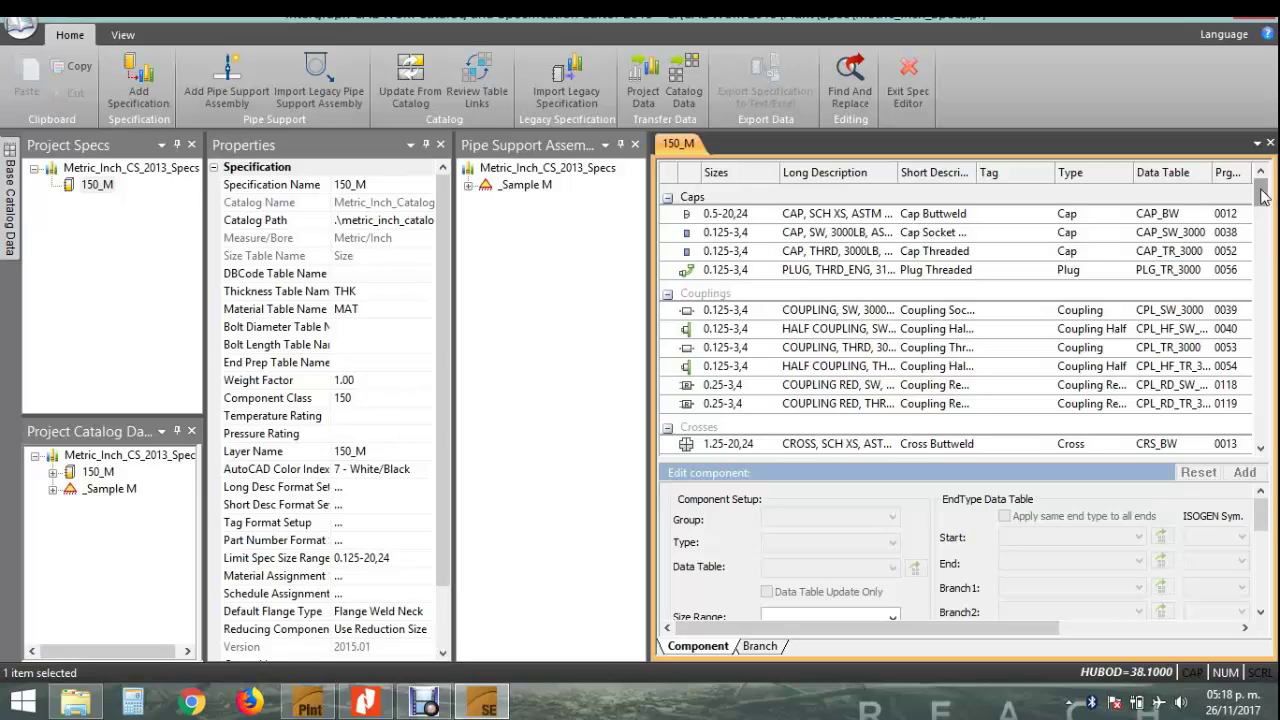
- Select the flanged angle valve ANG_FL_150 in the 150_M component list and examine its available row commands
drag(1261, 190, 1276, 428)
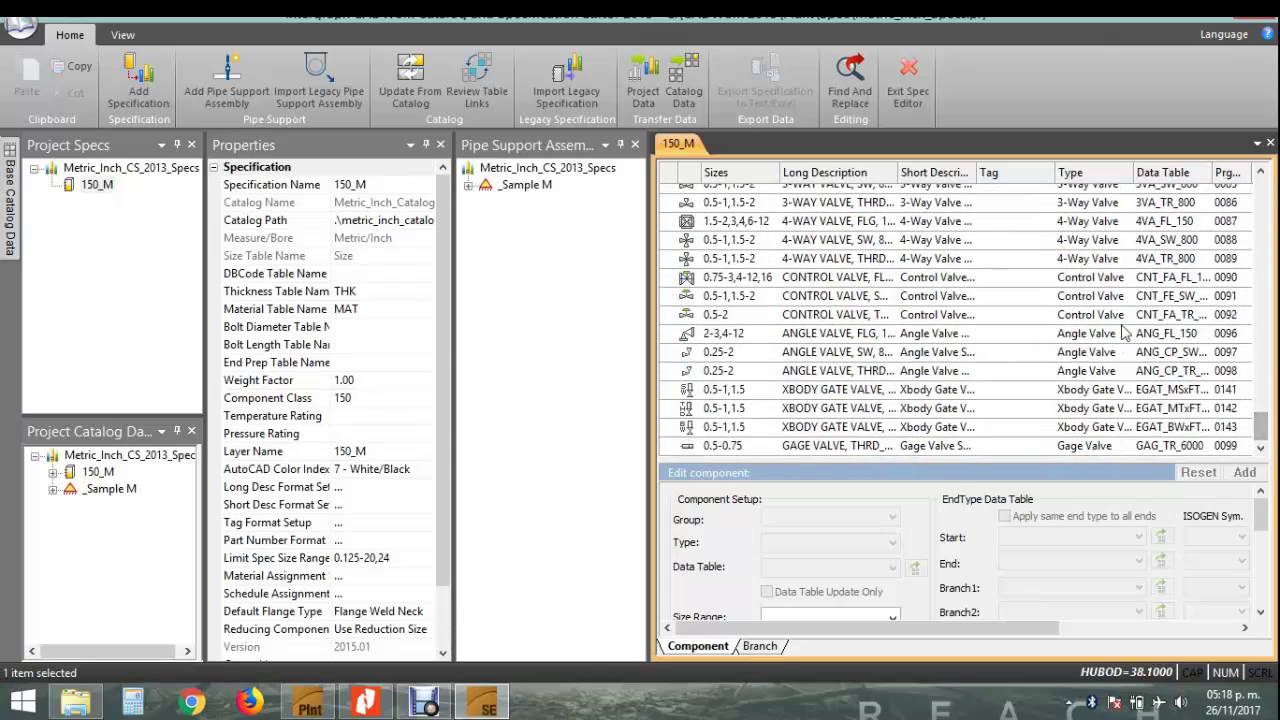
click(759, 340)
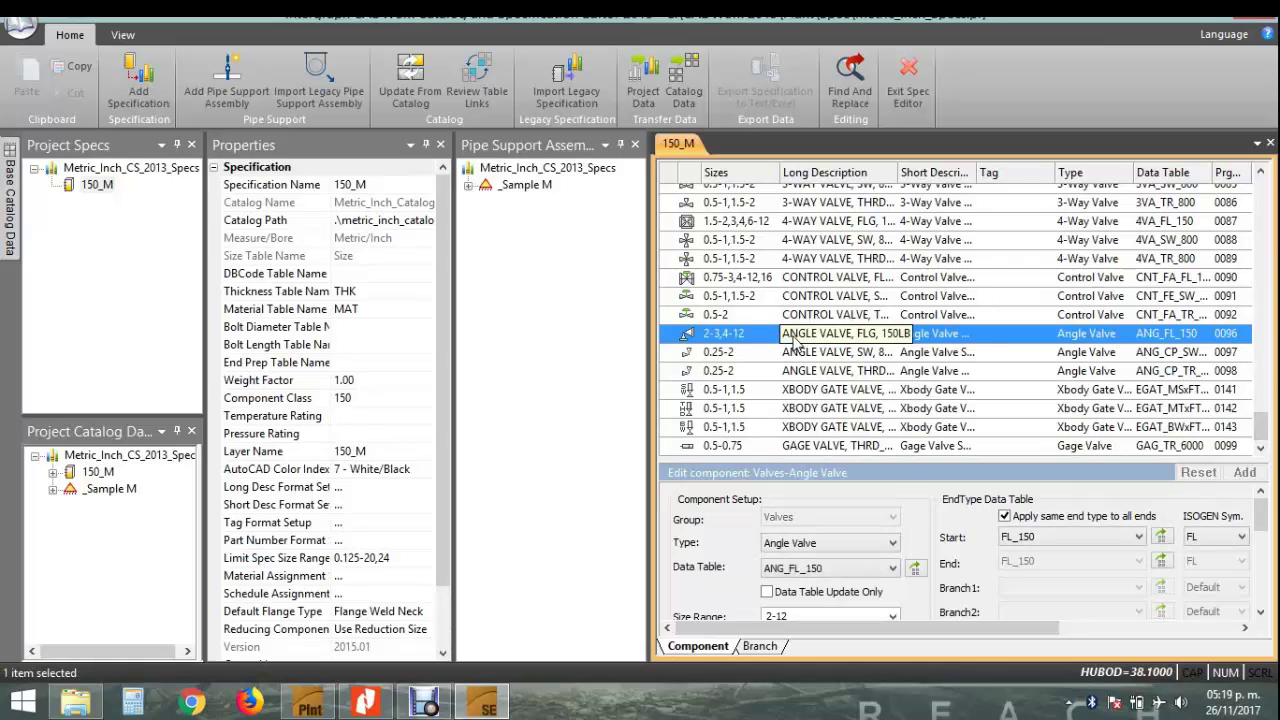
right_click(783, 340)
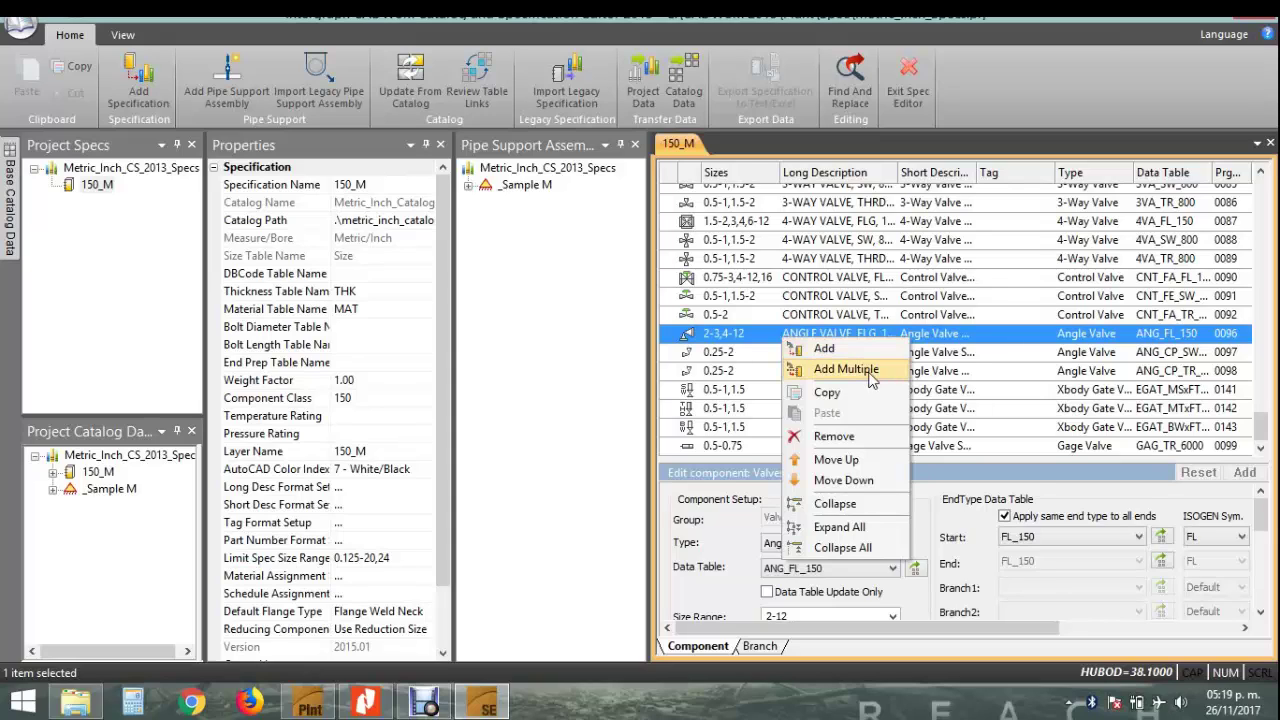
- Select the EGAT_MTxFT_800 Xbody gate valve and examine its available valve types and data tables
click(920, 408)
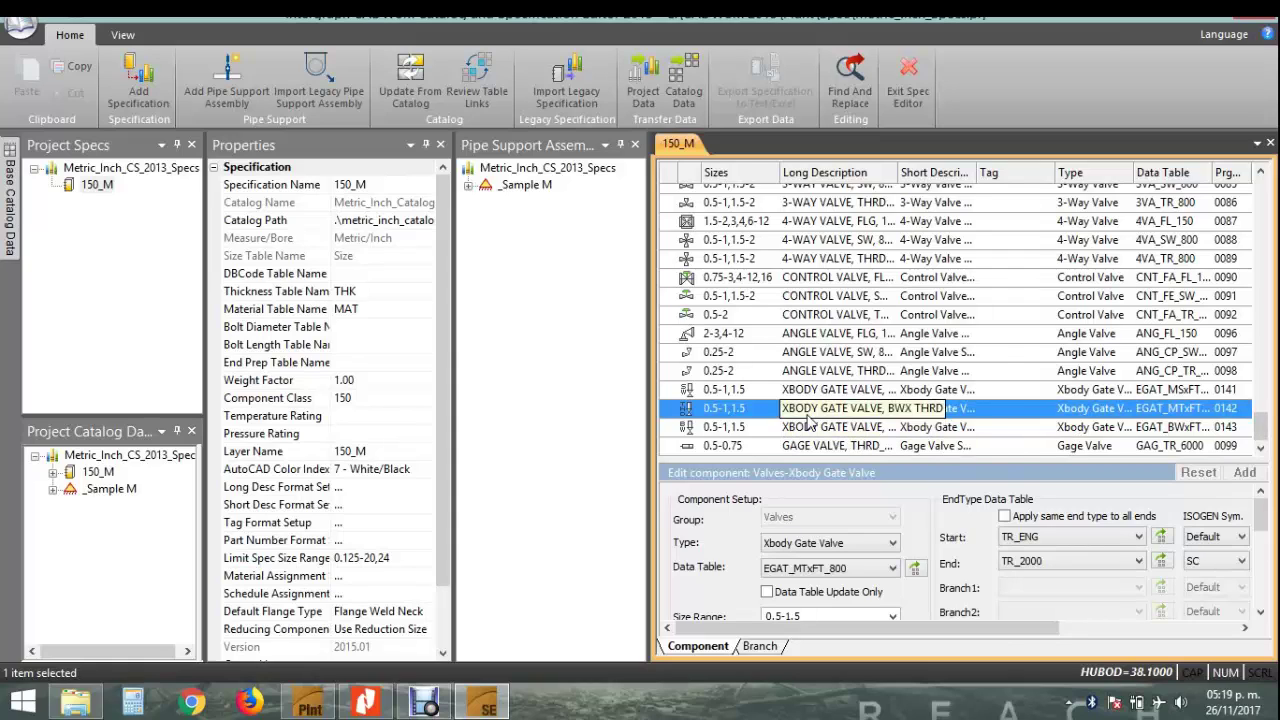
mouse_move(1262, 513)
mouse_down()
mouse_move(1262, 528)
mouse_move(1266, 505)
mouse_up()
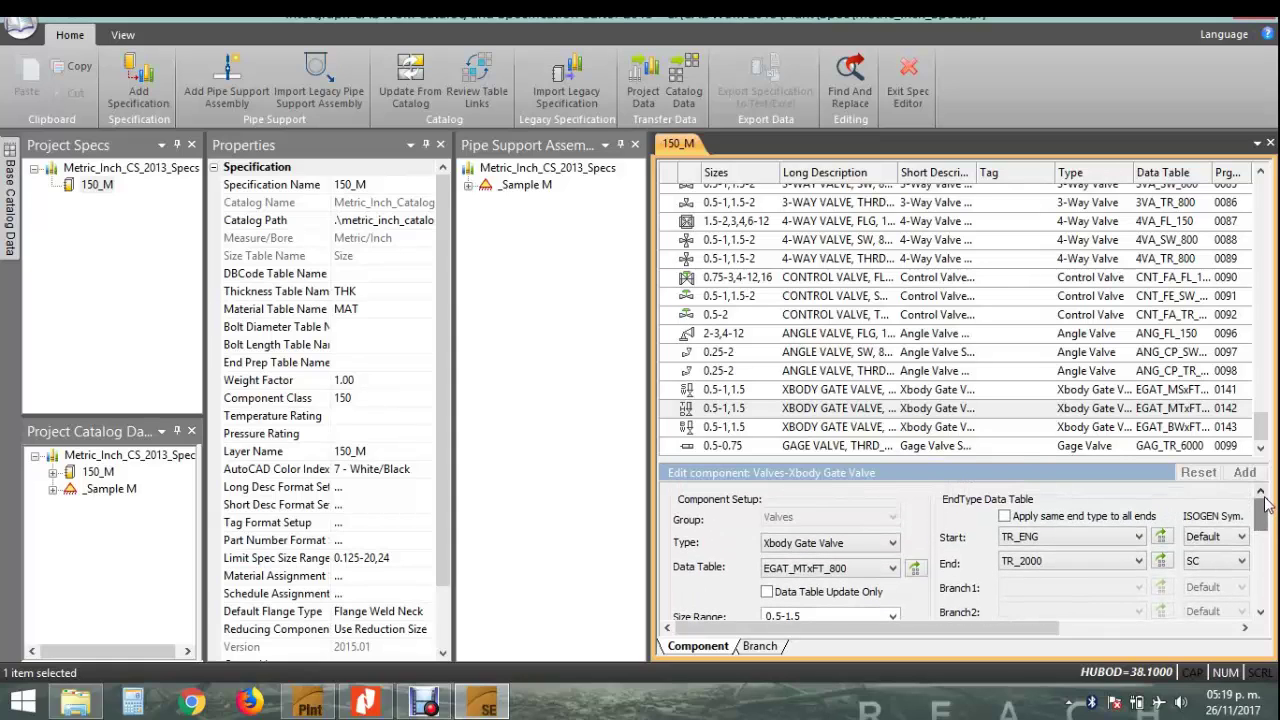
click(889, 543)
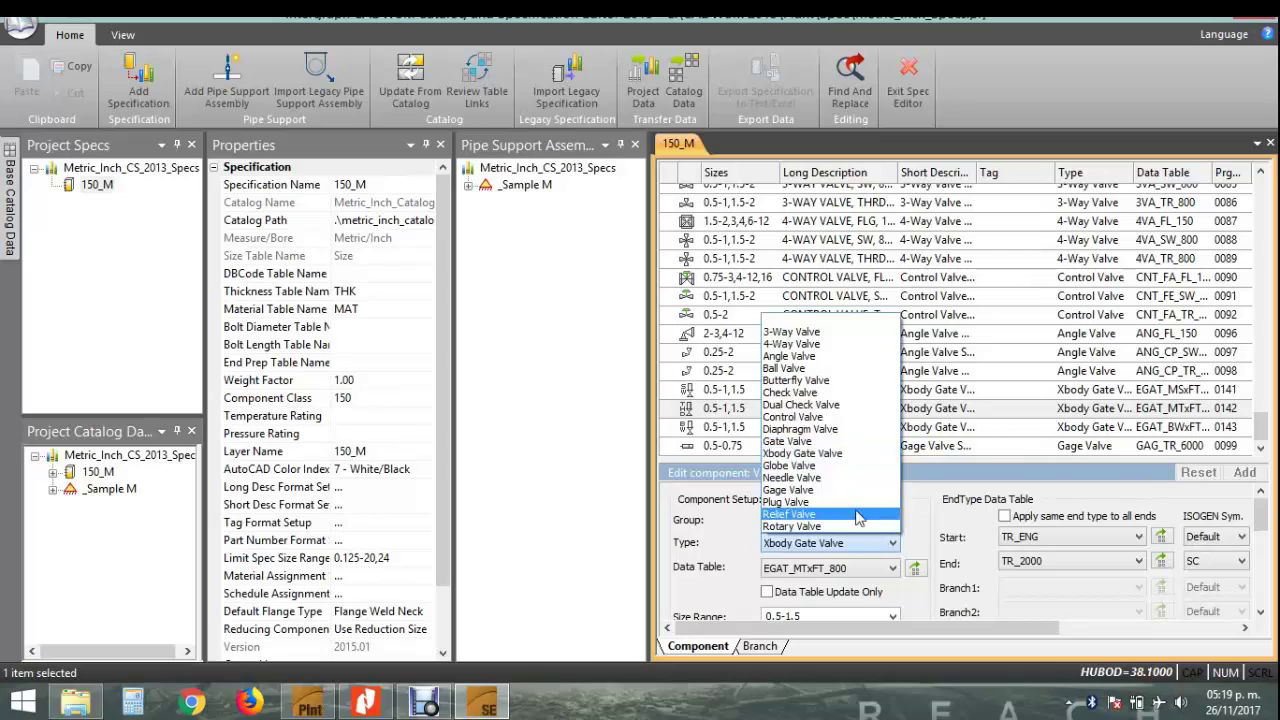
click(886, 545)
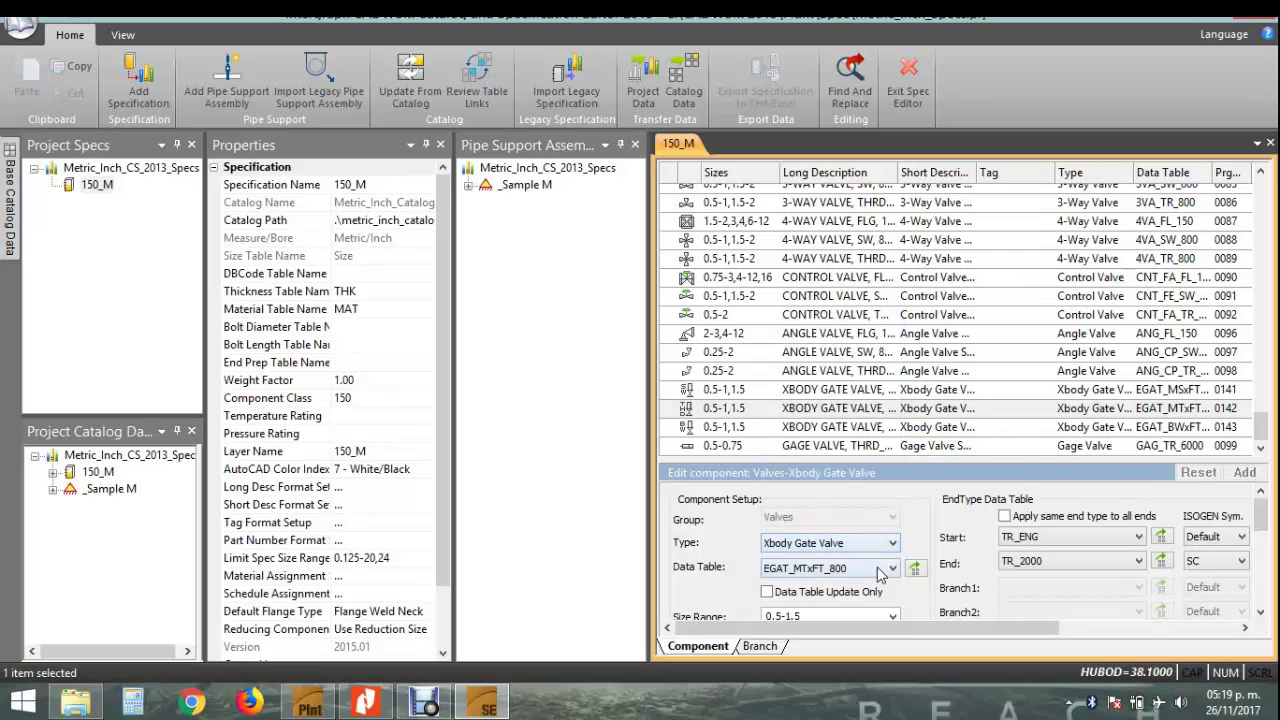
click(882, 569)
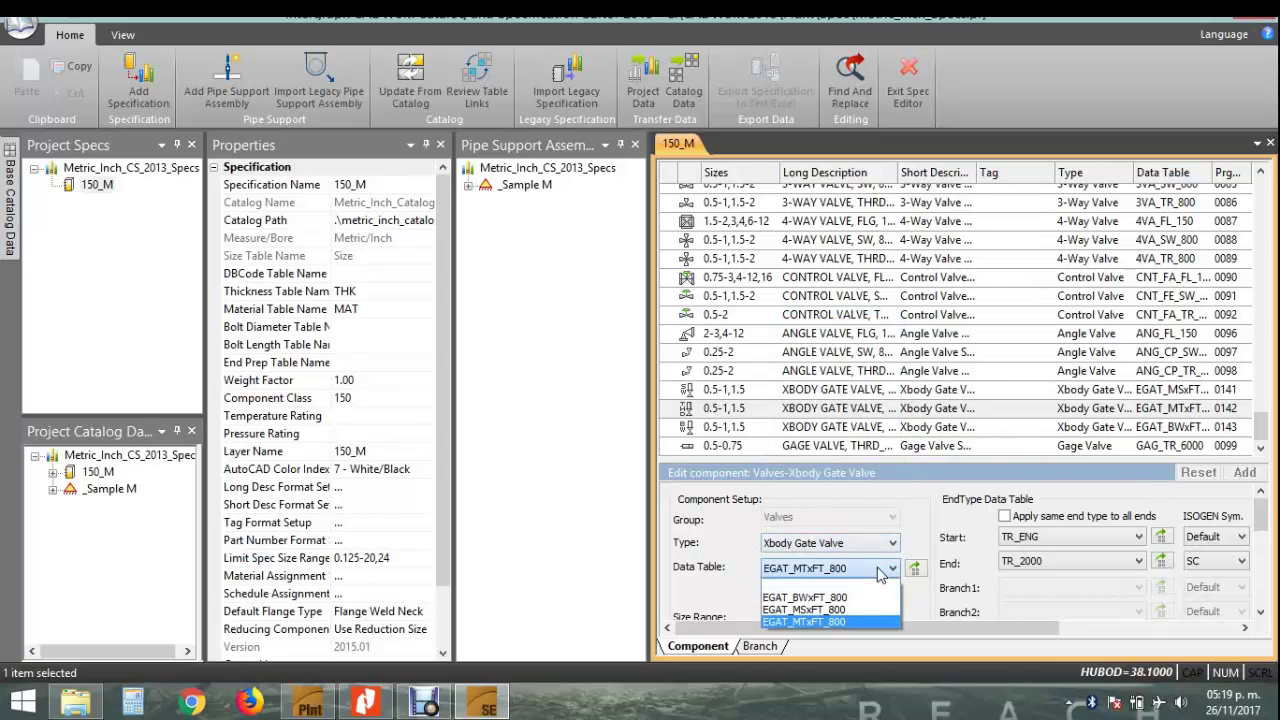
click(879, 573)
- Examine the Xbody gate valve's size range and BOM type options
drag(1260, 514, 1258, 533)
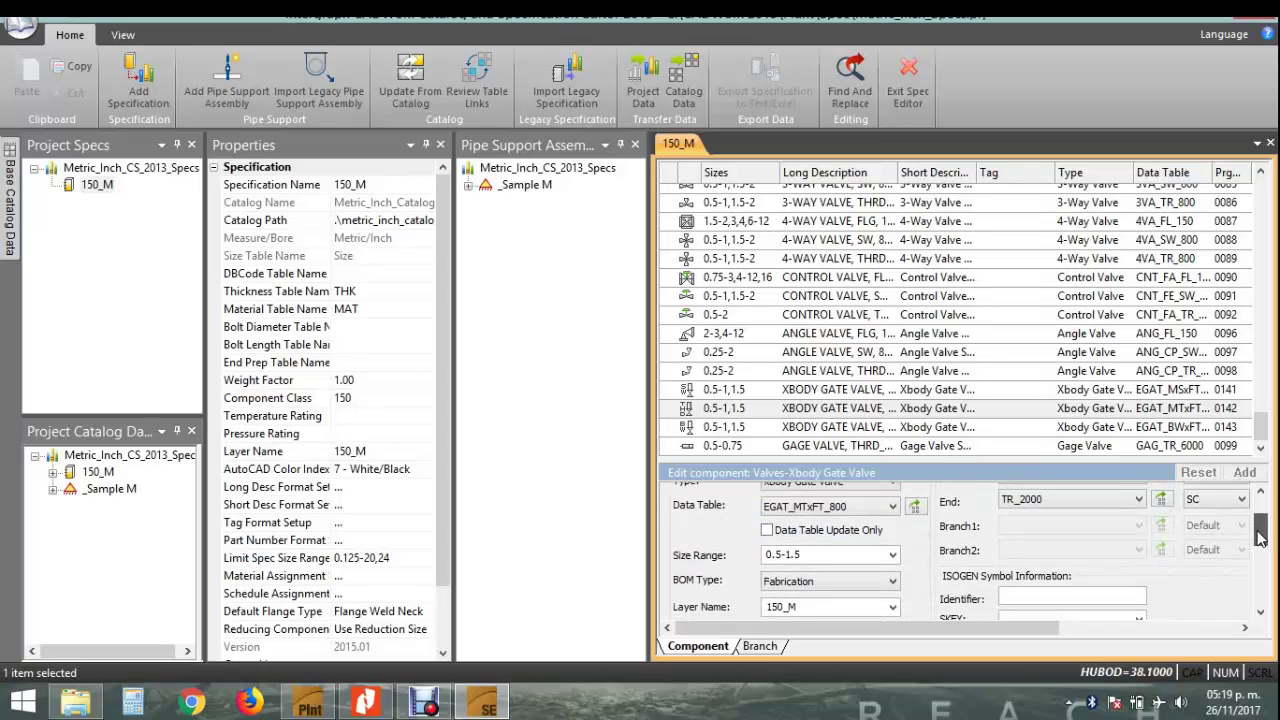
click(891, 558)
click(891, 580)
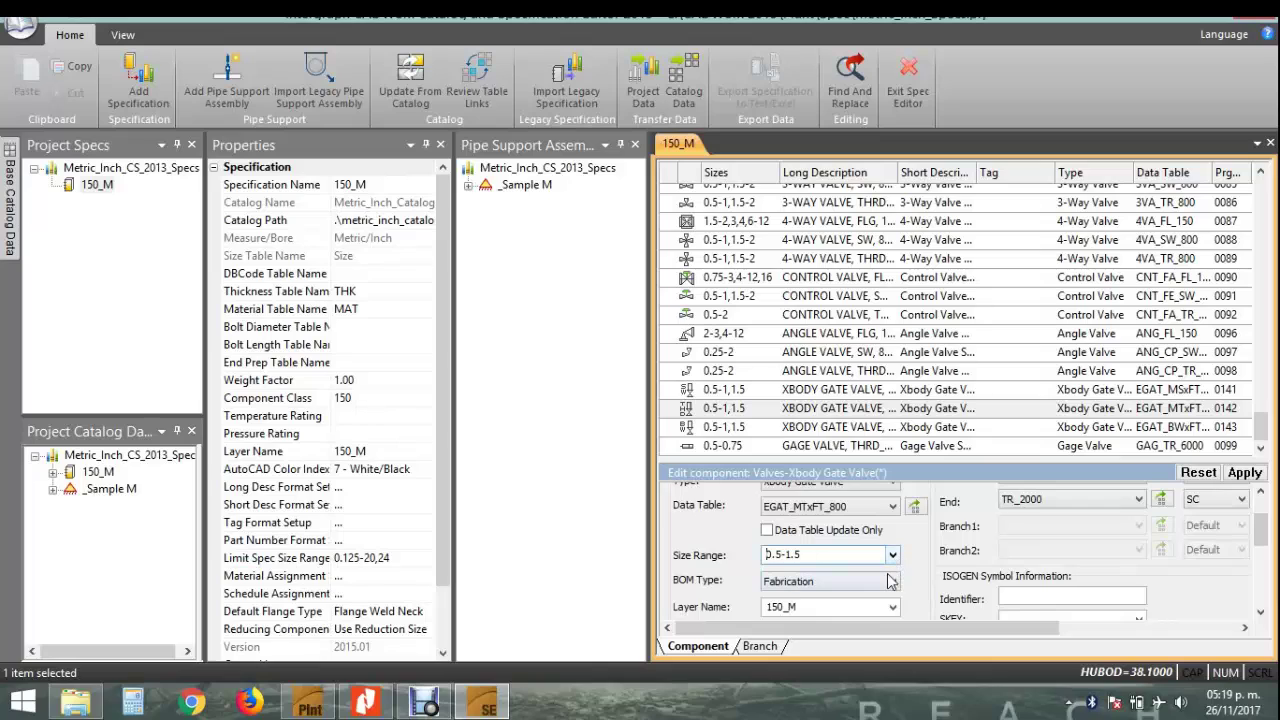
click(891, 581)
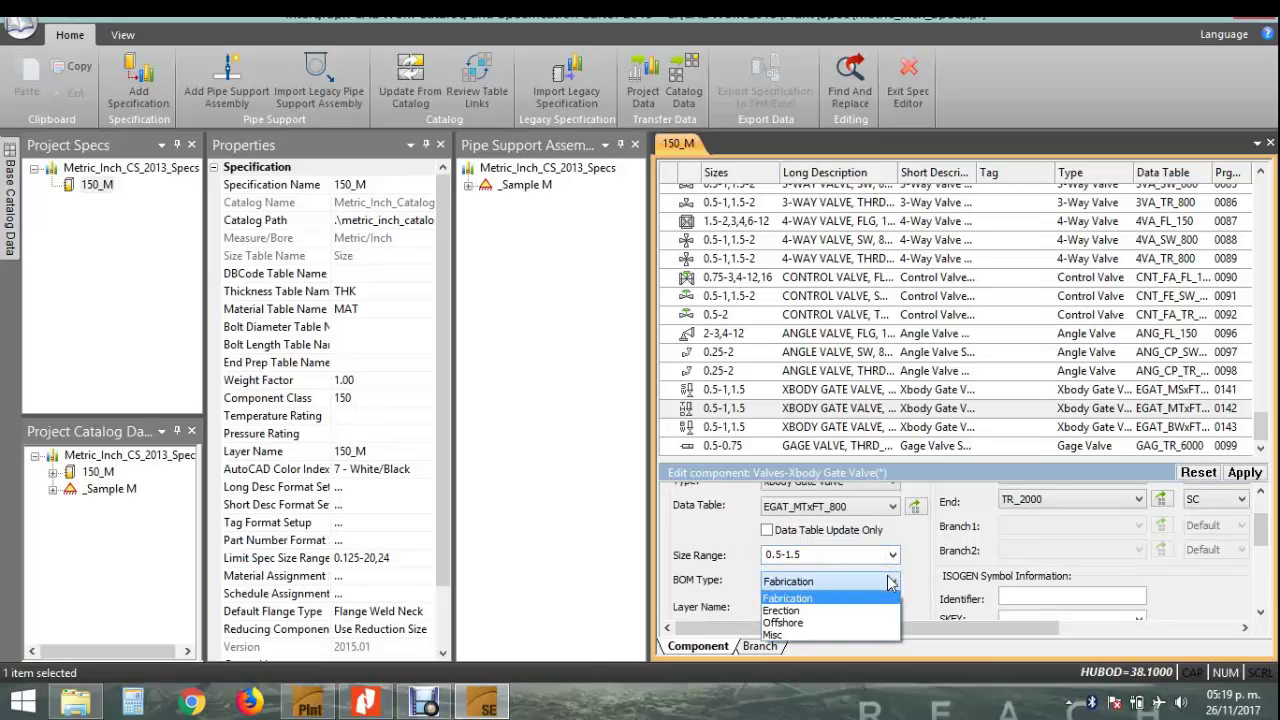
click(891, 583)
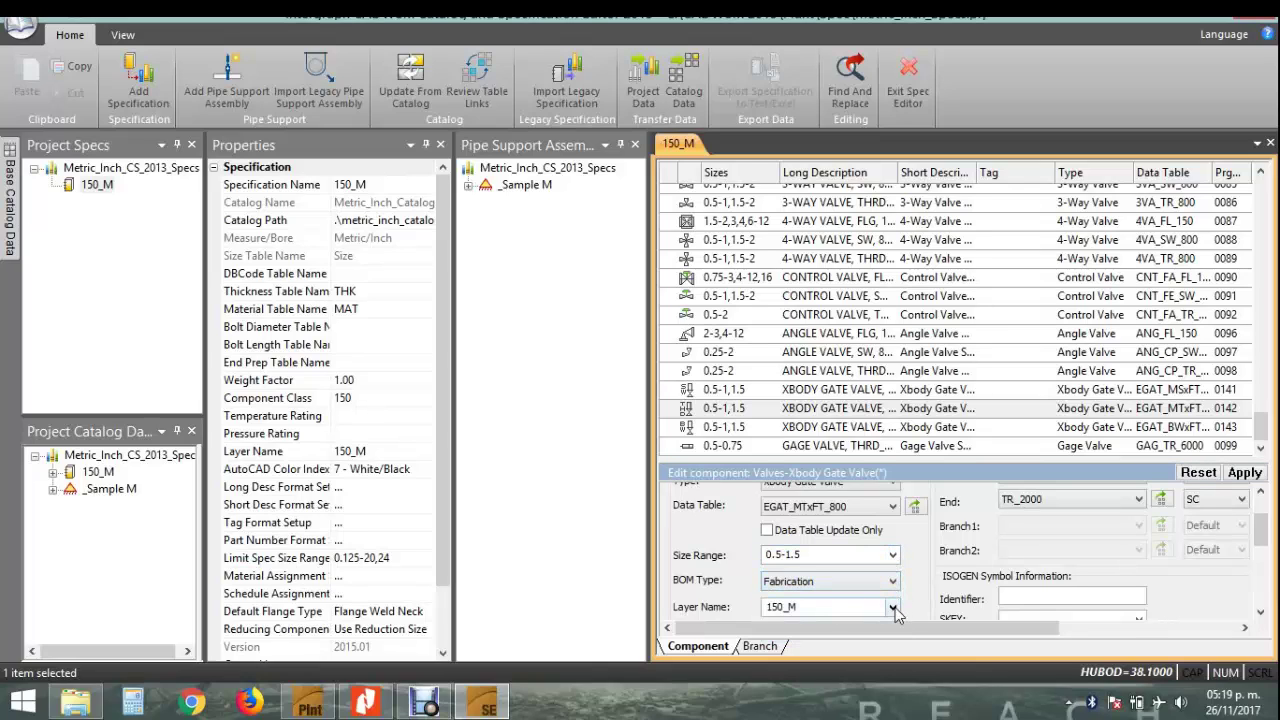
- Examine the layer name and color index options of the Xbody gate valve
drag(1264, 525, 1265, 545)
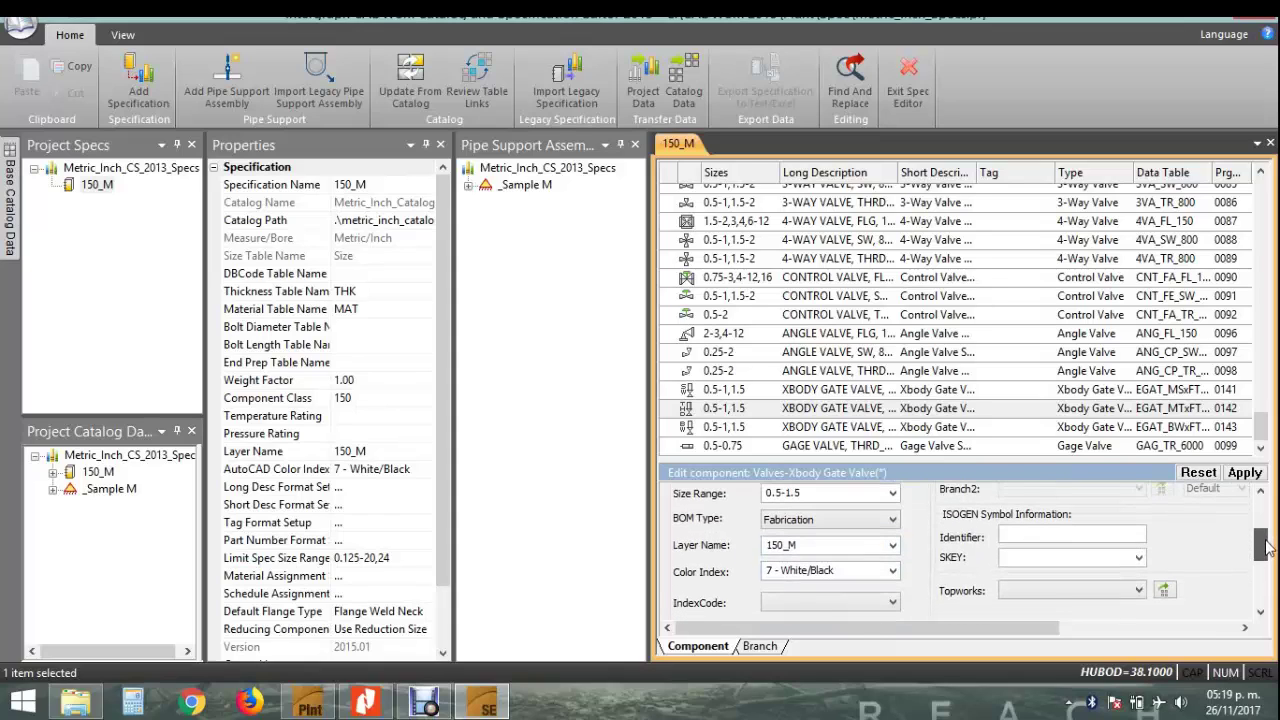
click(892, 545)
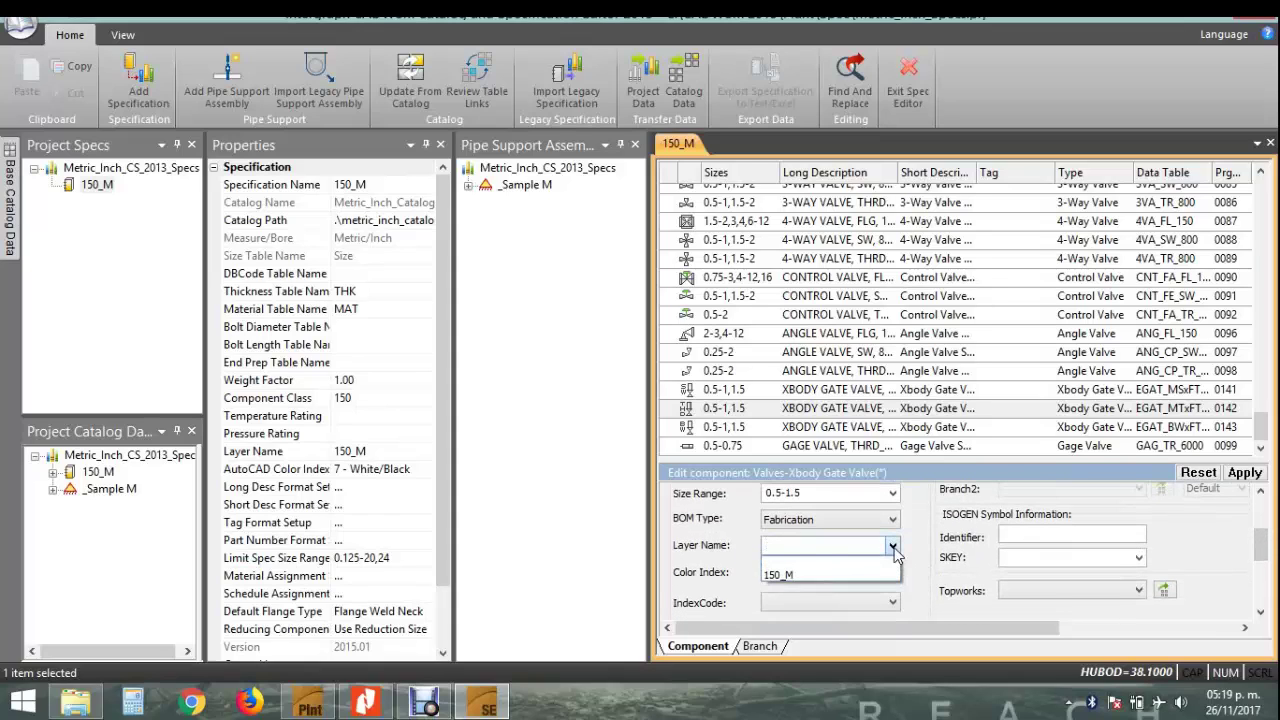
click(893, 574)
click(893, 572)
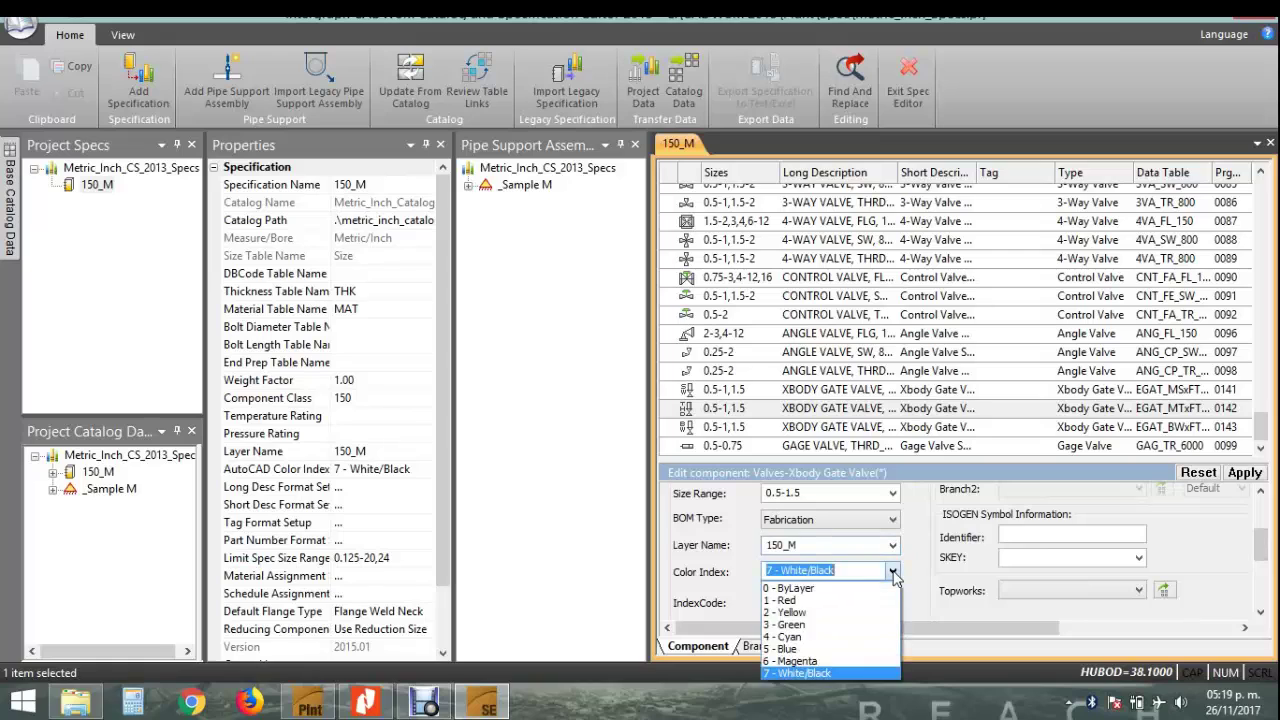
click(893, 572)
- Review the Xbody gate valve's long and short descriptions, tag format and part number format
drag(1262, 545, 1263, 585)
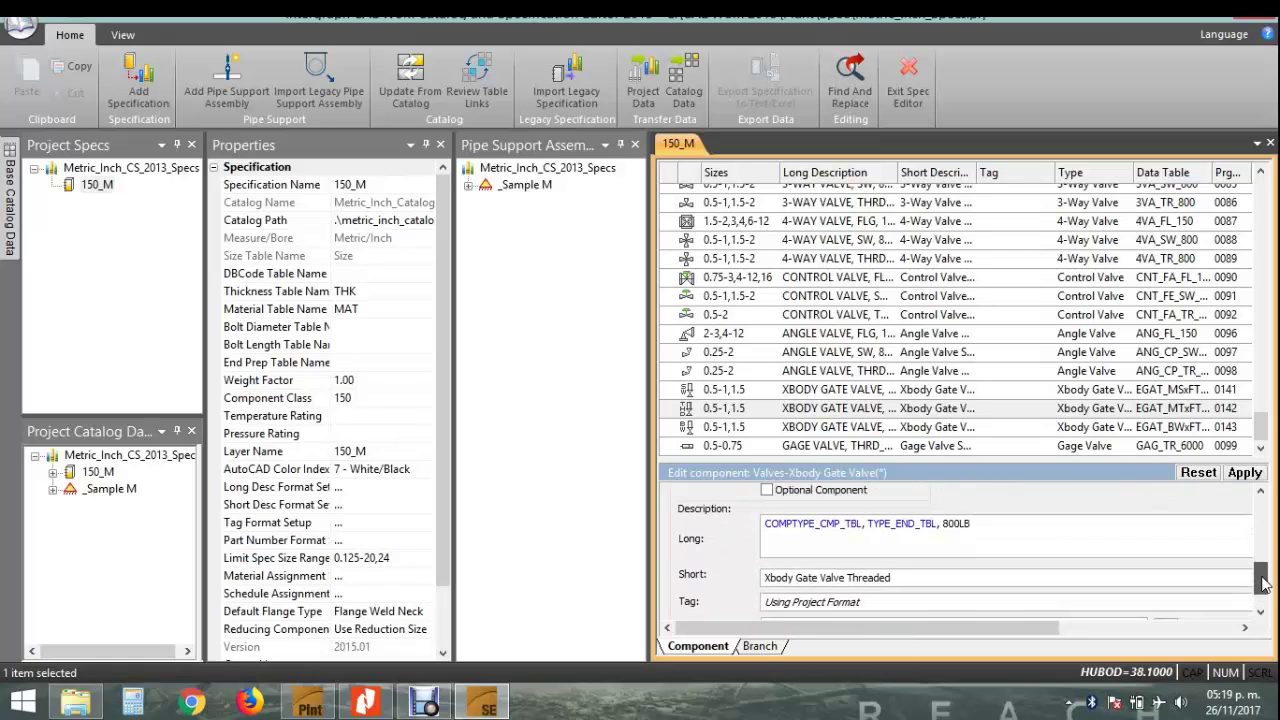
click(1016, 534)
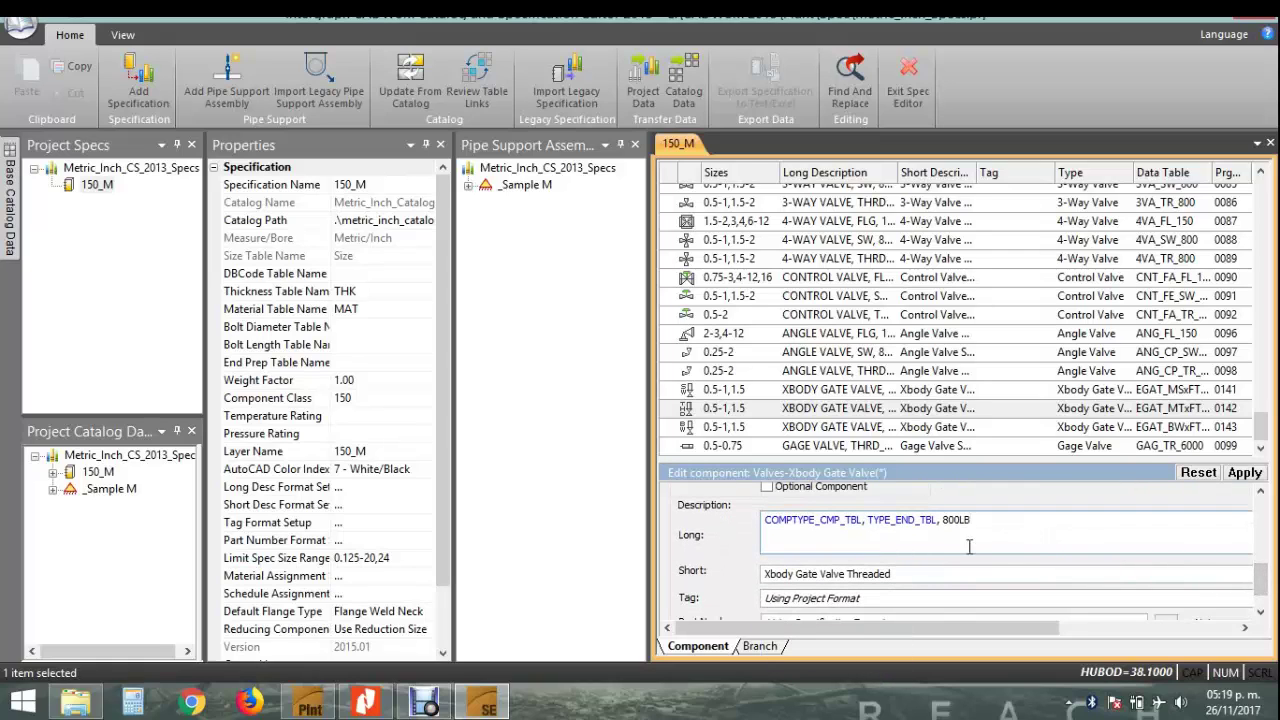
click(901, 574)
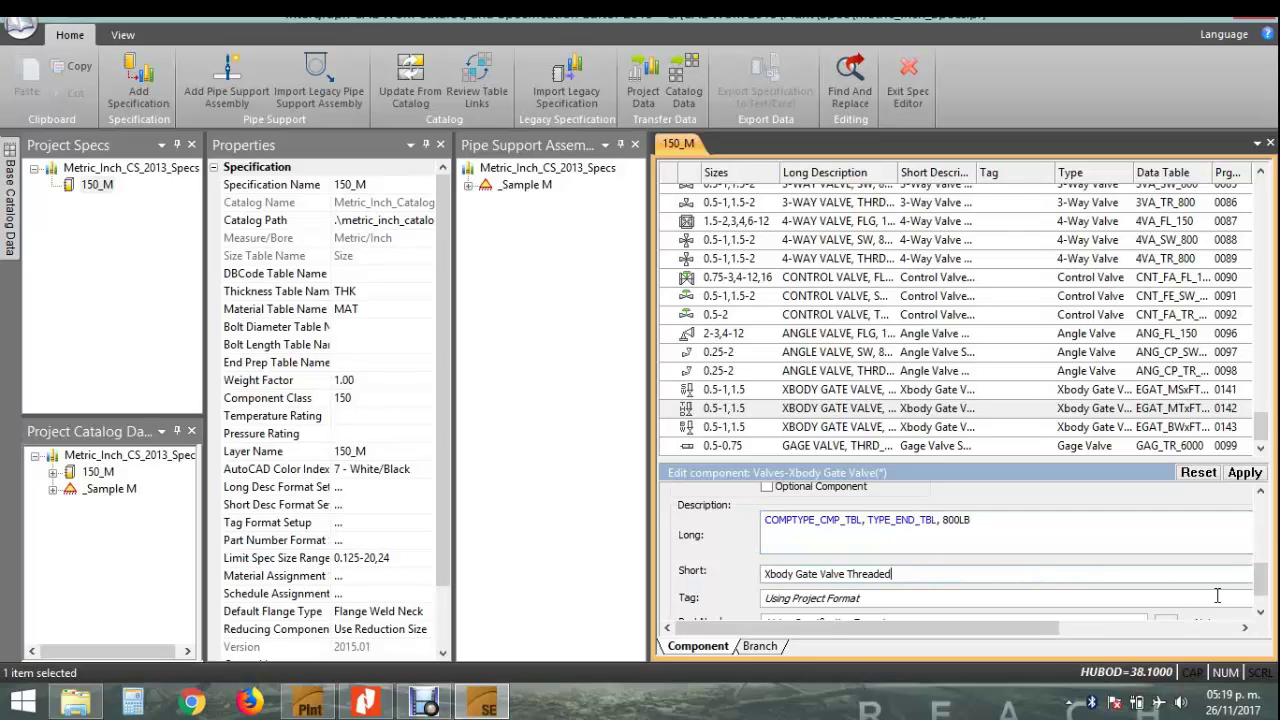
drag(1262, 576, 1262, 590)
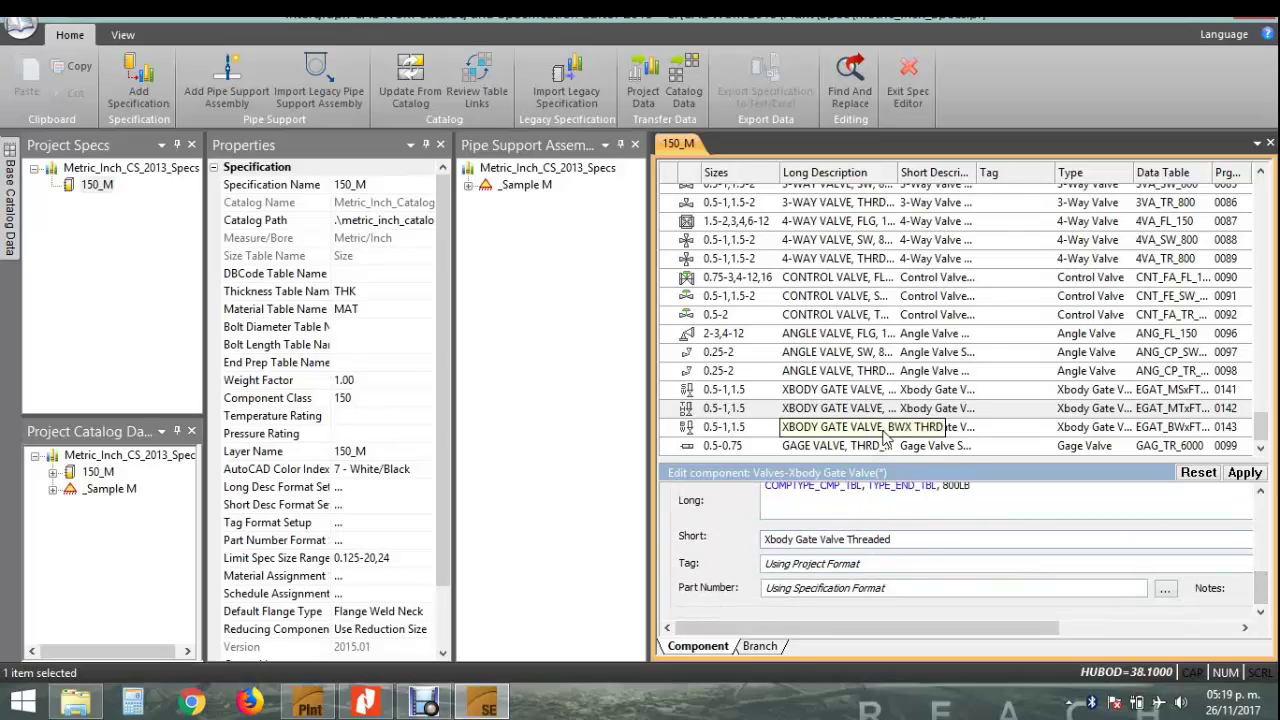
- Start a new catalog without saving the changes to Metric_Inch_Specs.prj
click(113, 311)
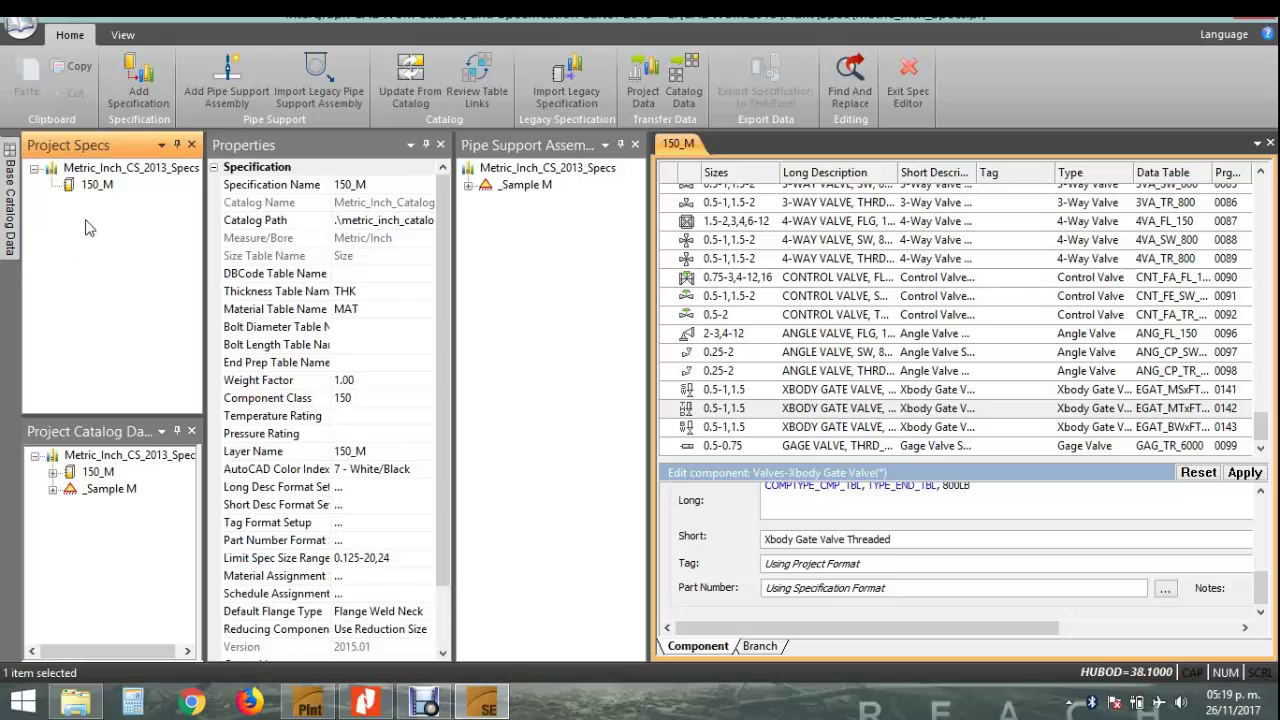
click(20, 22)
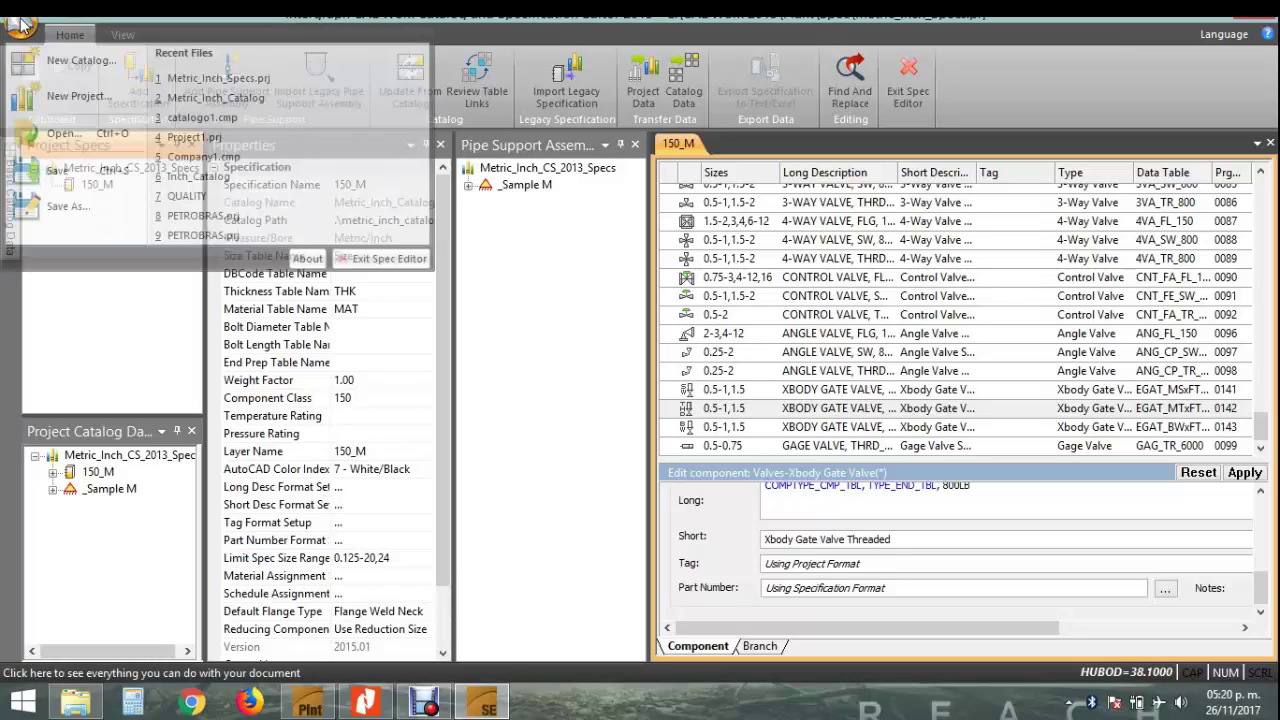
click(90, 62)
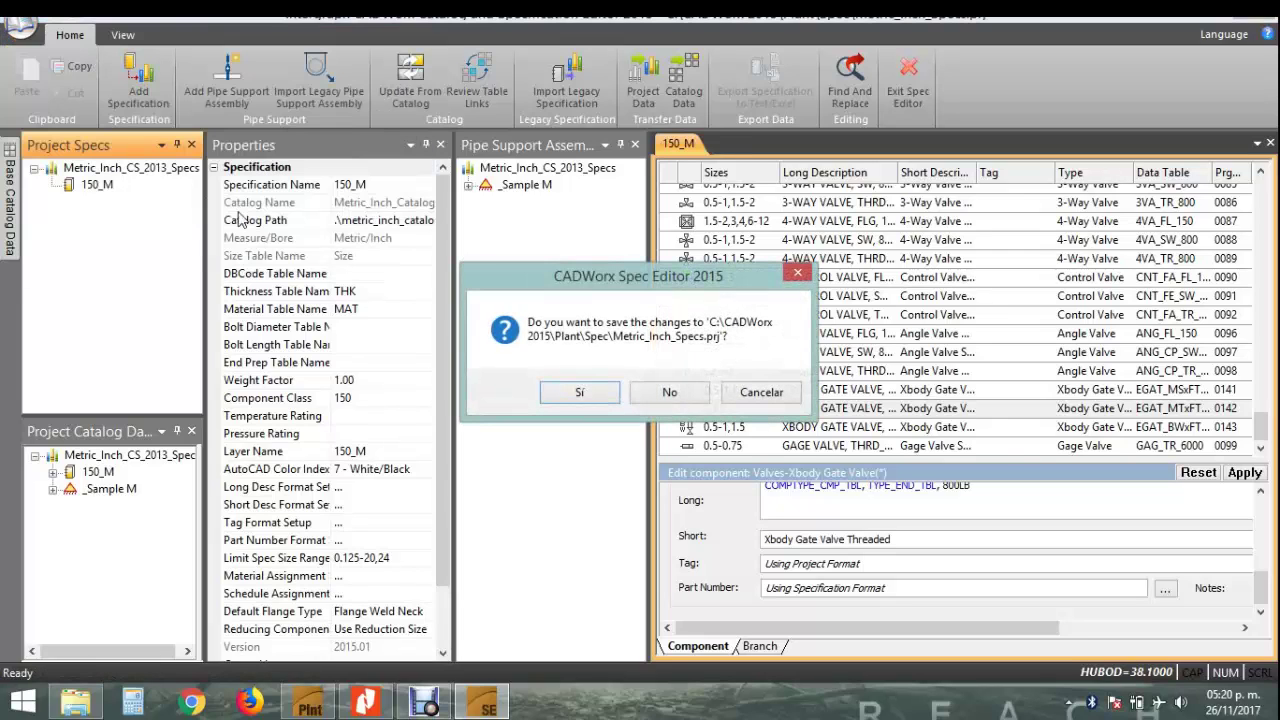
click(670, 394)
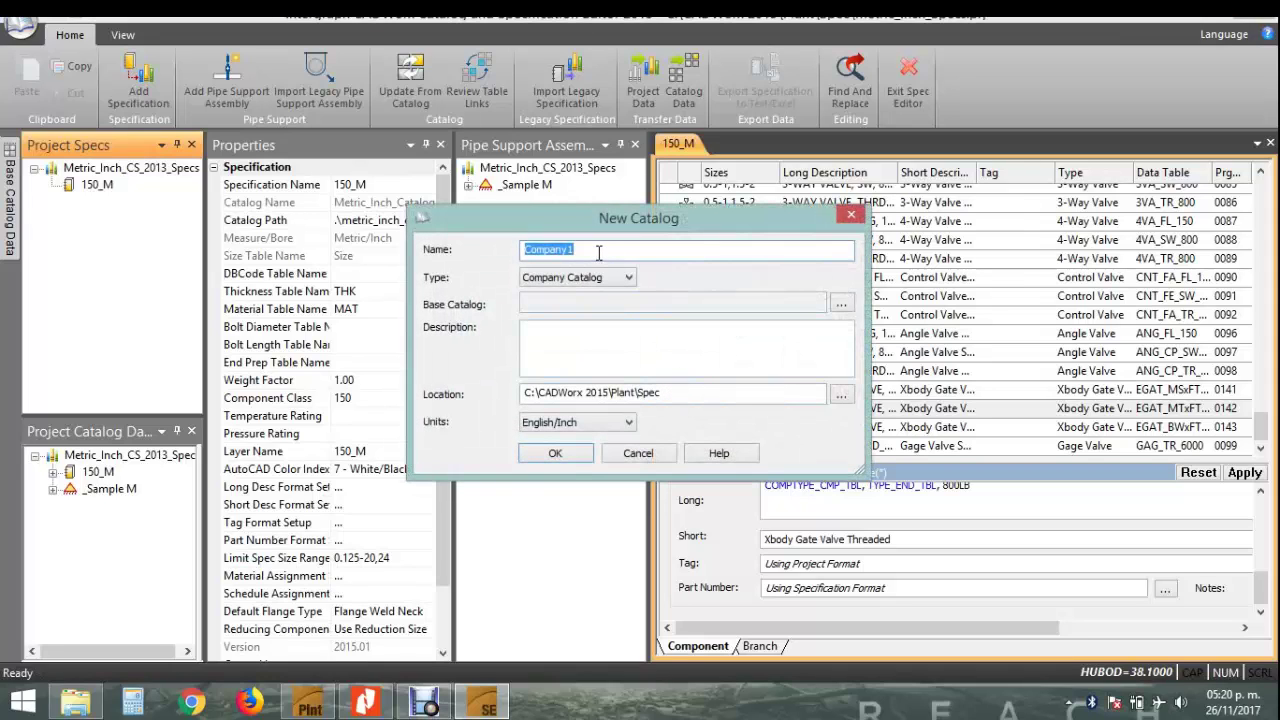
- Keep the name Company1 and the Company Catalog type, and assign Metric_Inch_Catalog.cat as the base catalog
drag(598, 251, 515, 254)
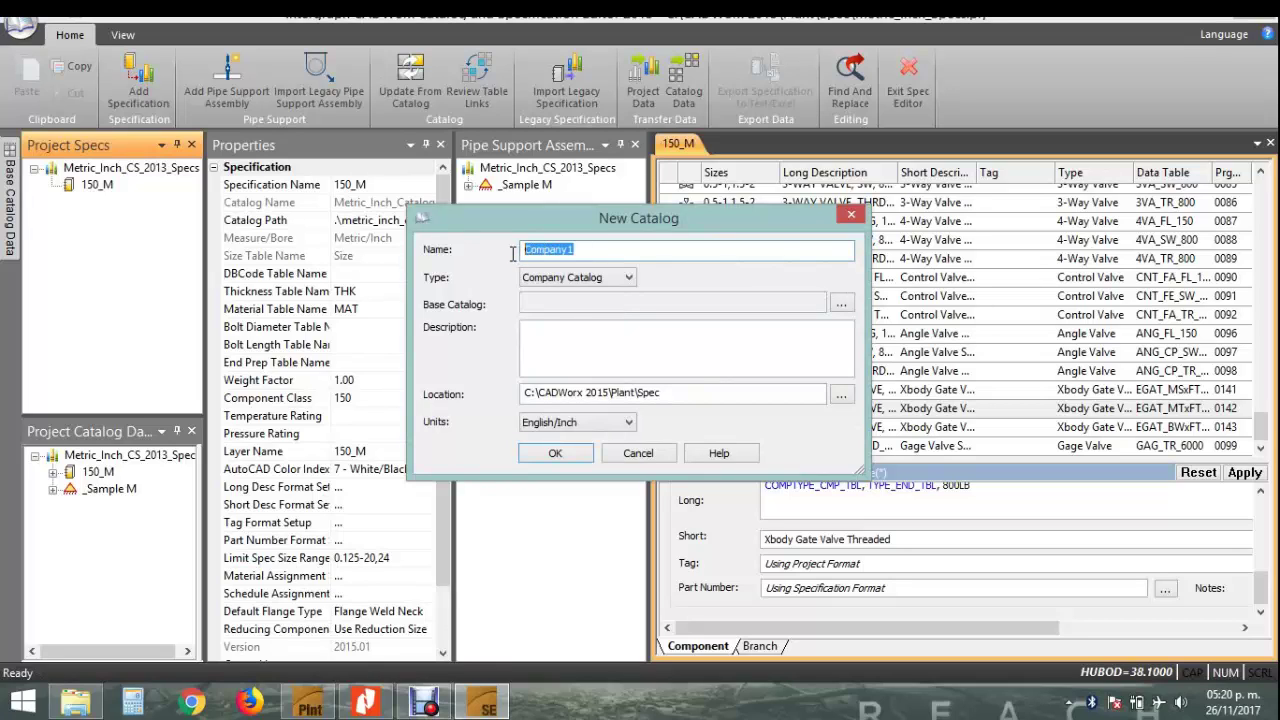
click(597, 280)
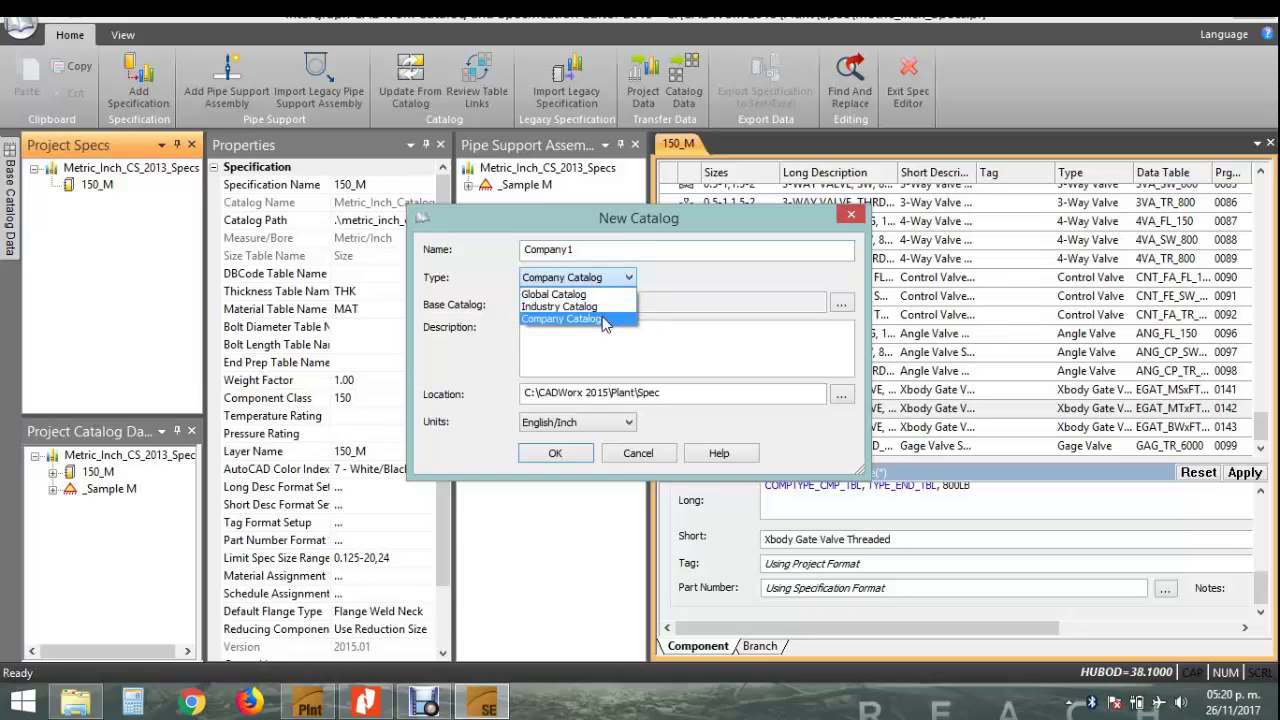
click(582, 319)
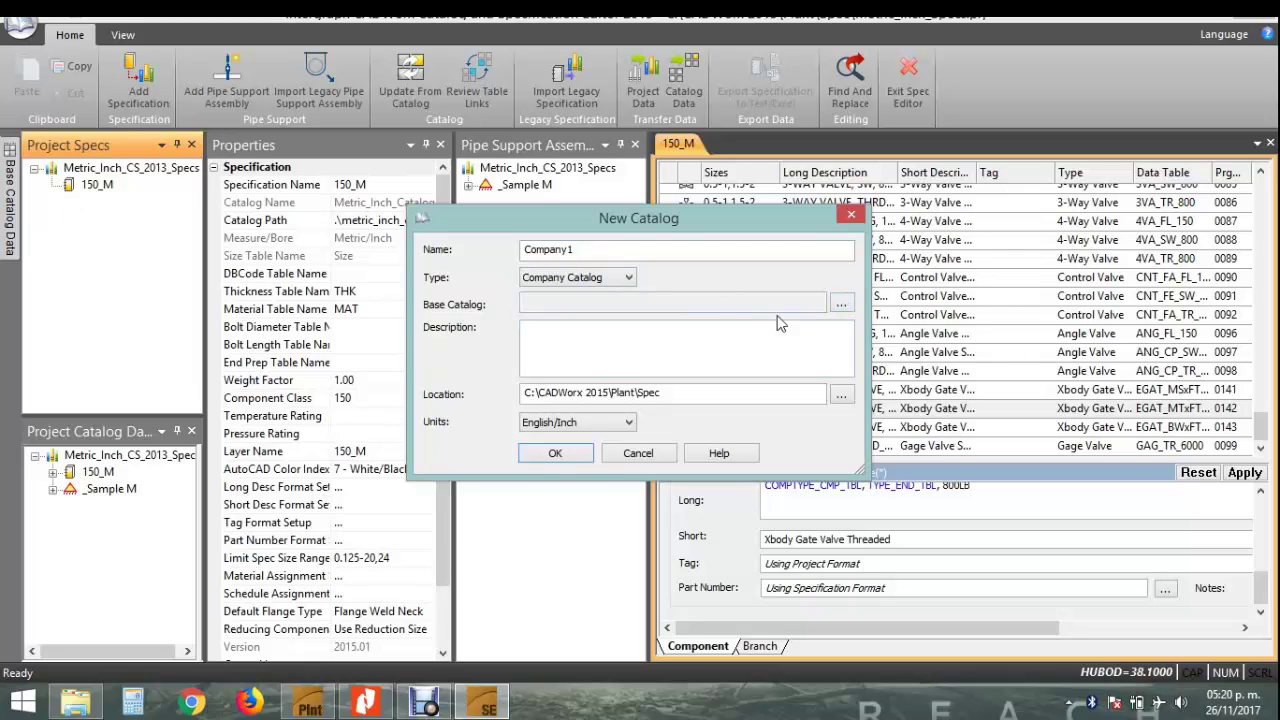
click(841, 303)
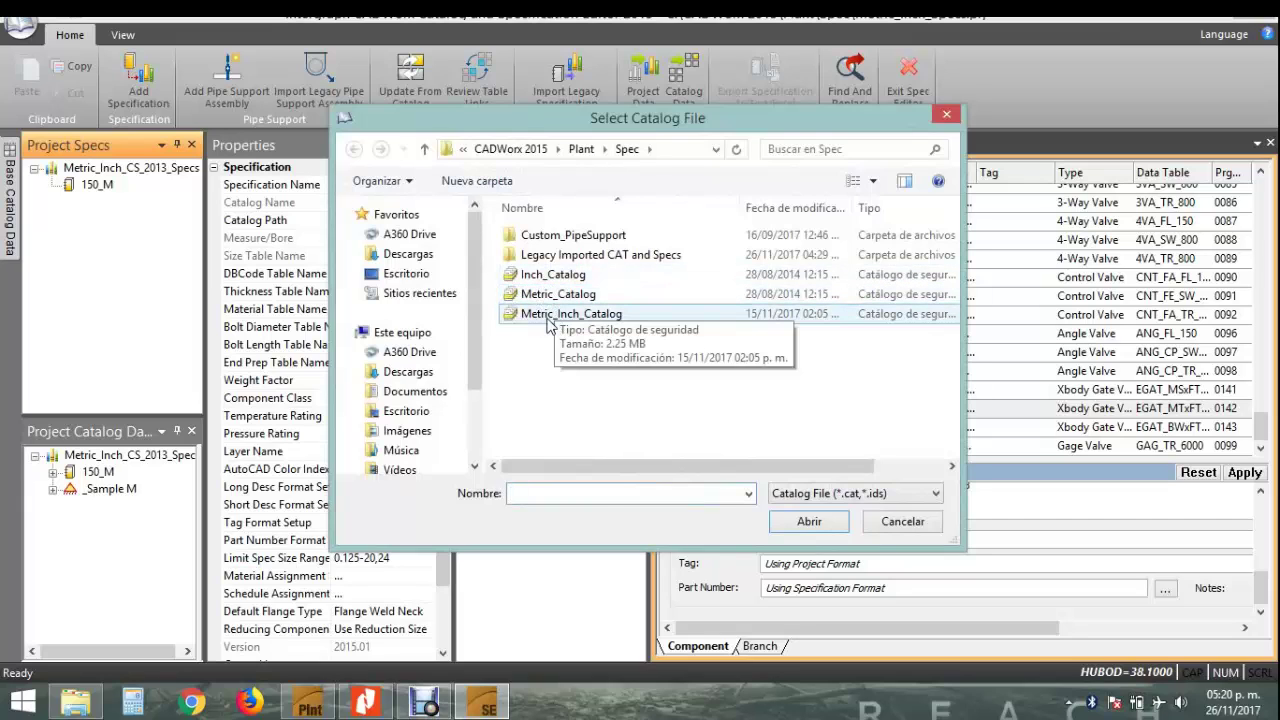
double_click(550, 316)
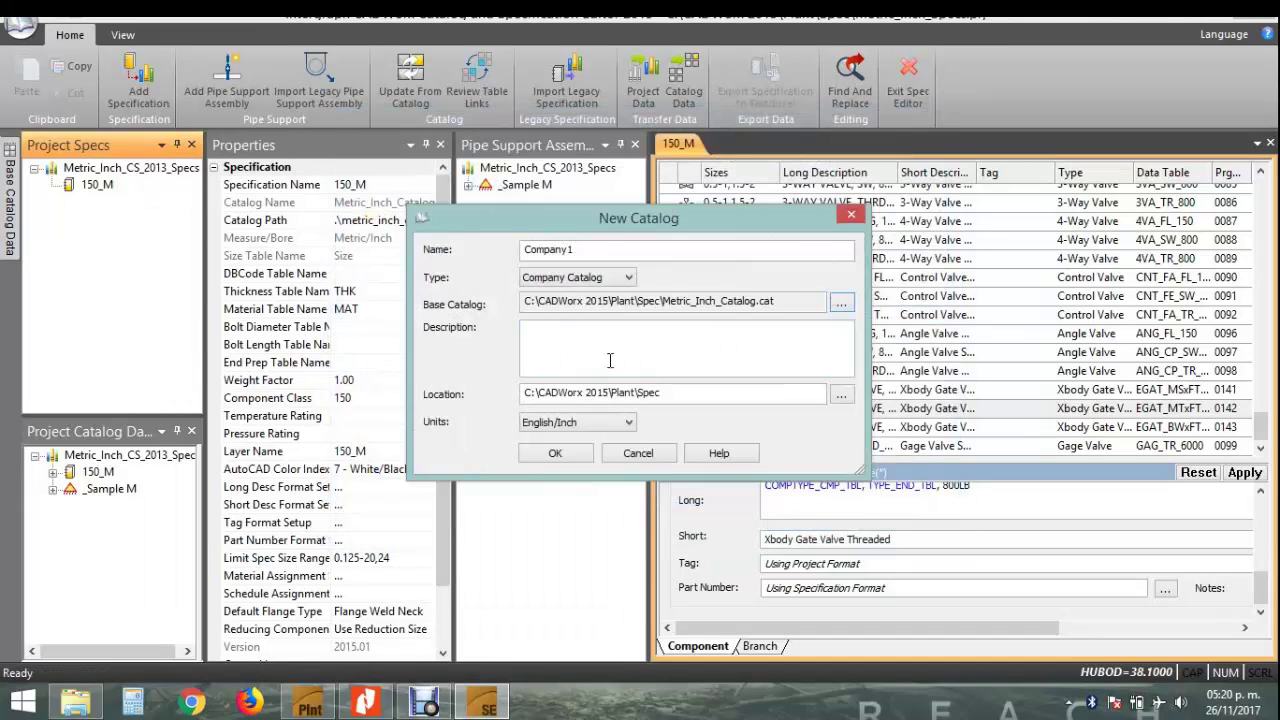
- Set the units to Metric/Inch, leave the description empty, and create the Company1 catalog
click(605, 355)
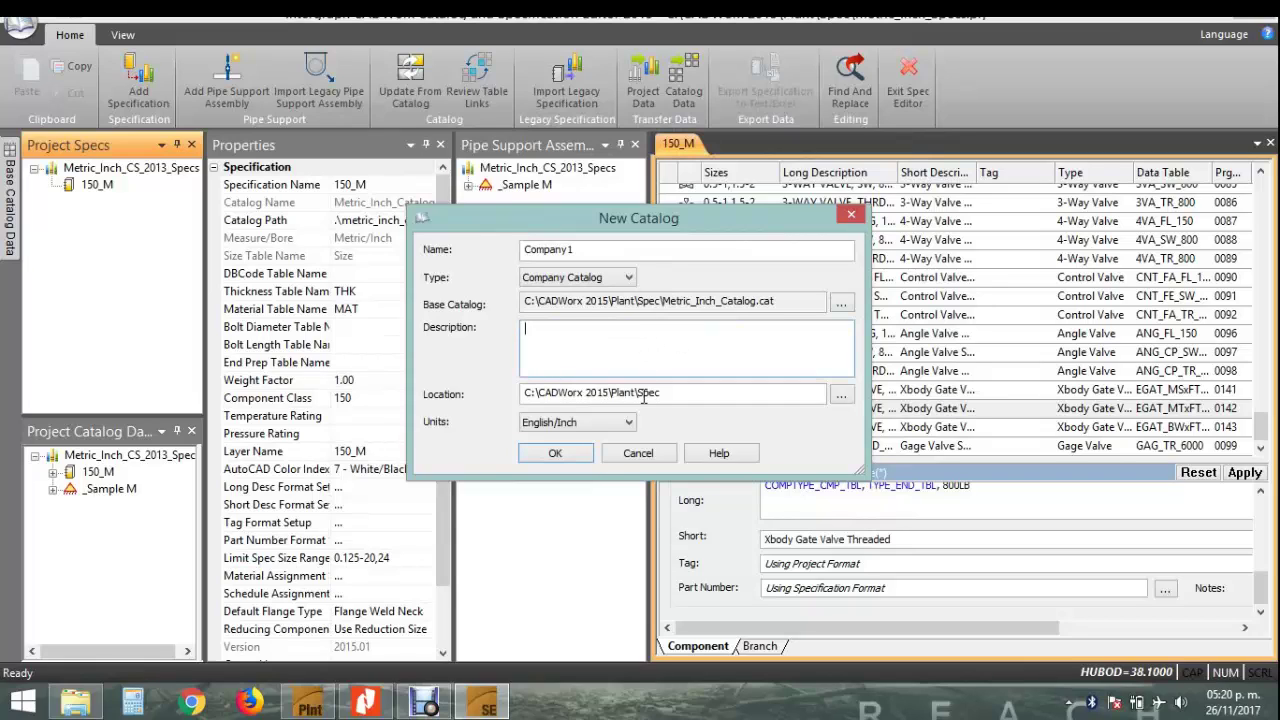
click(624, 425)
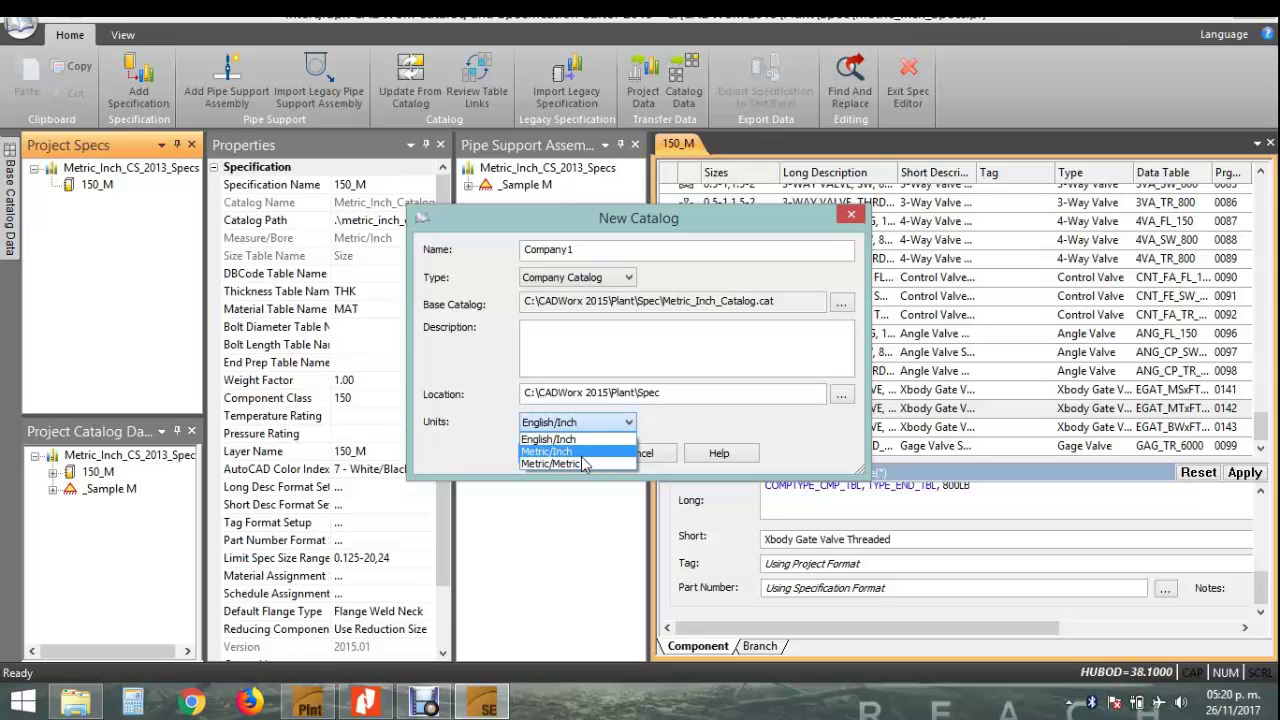
click(580, 451)
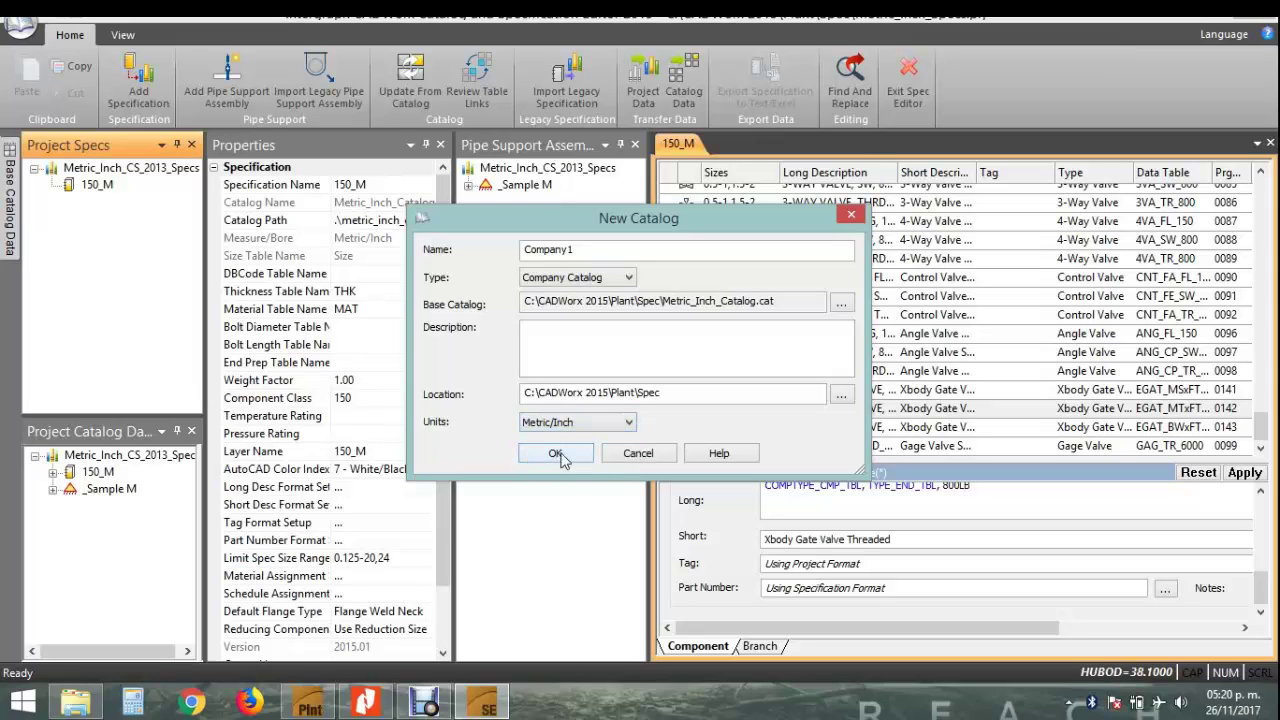
click(558, 454)
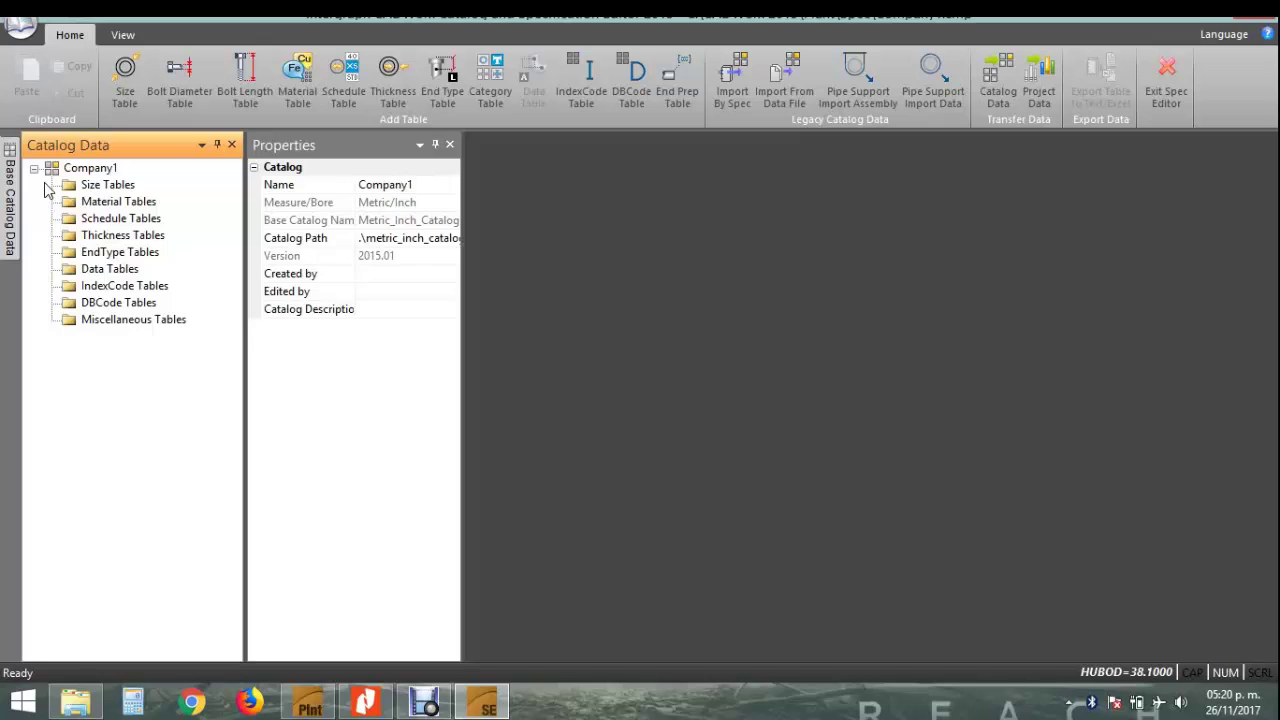
- Add a size table named "tabla de tamaños" to the Company1 catalog, keeping the default part number 001
mouse_move(44, 190)
mouse_down()
mouse_move(90, 226)
mouse_move(123, 335)
mouse_move(124, 289)
mouse_move(46, 196)
mouse_up()
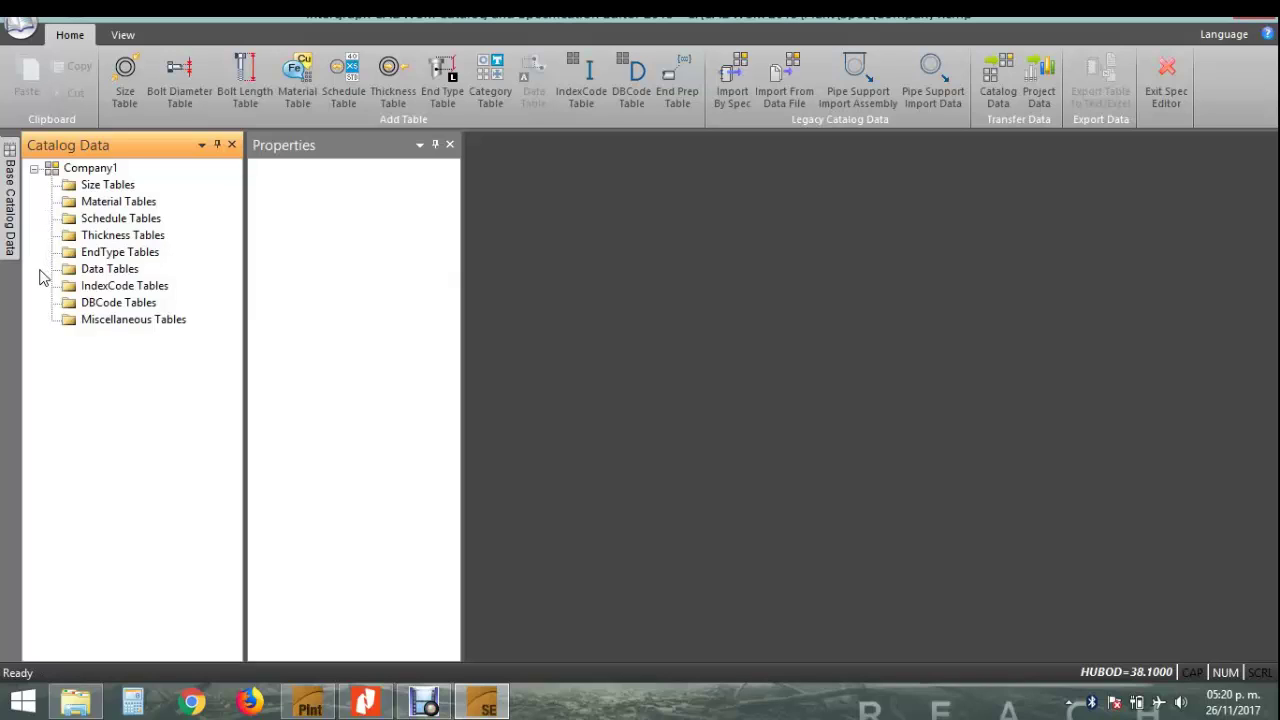
click(112, 187)
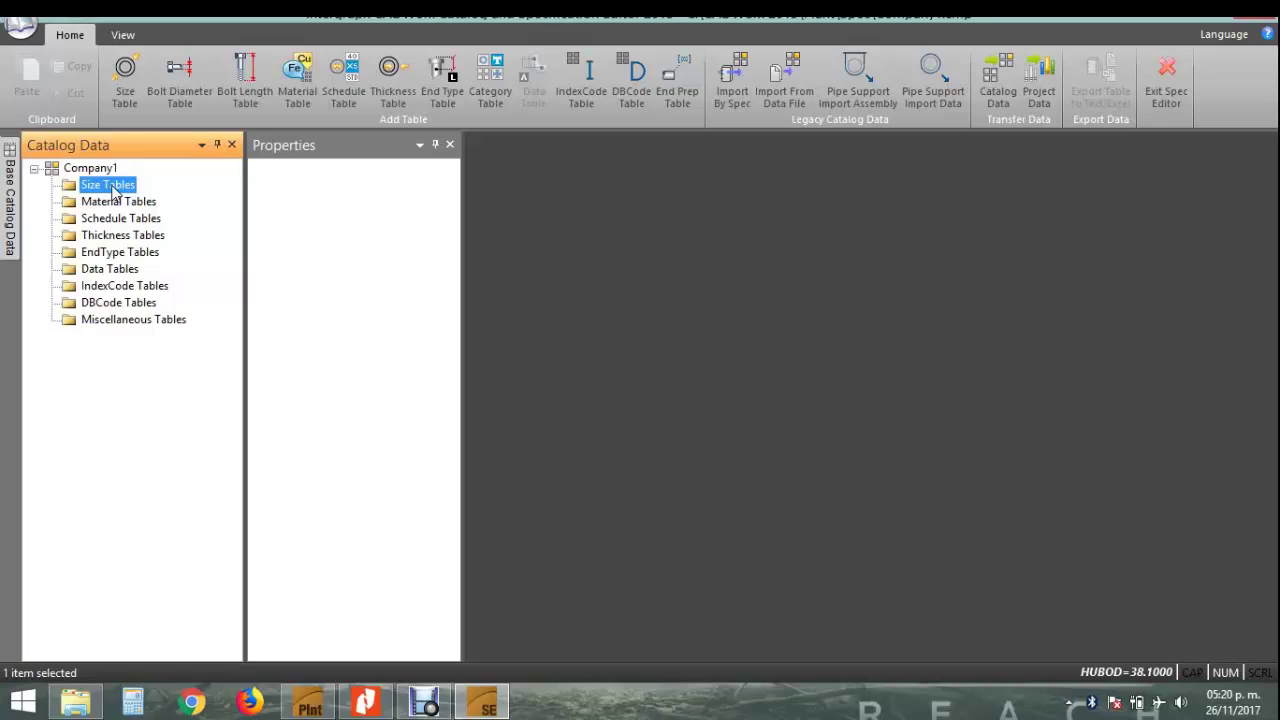
right_click(114, 191)
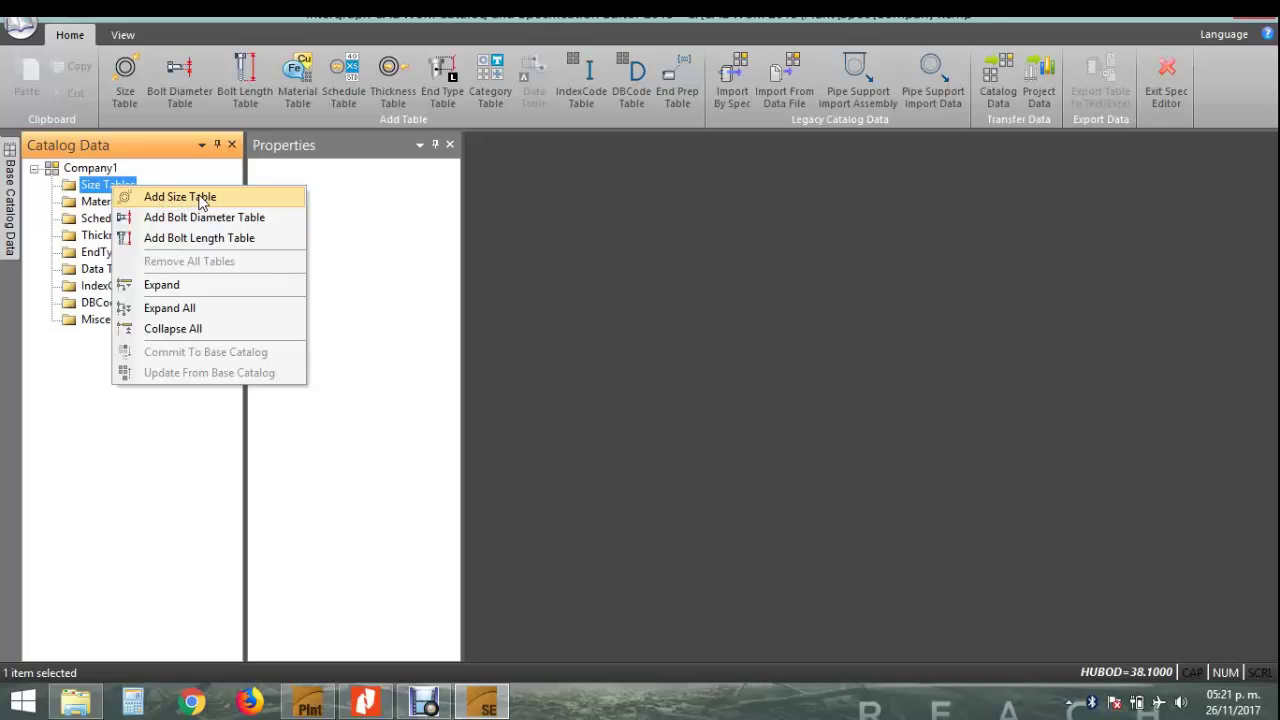
click(180, 197)
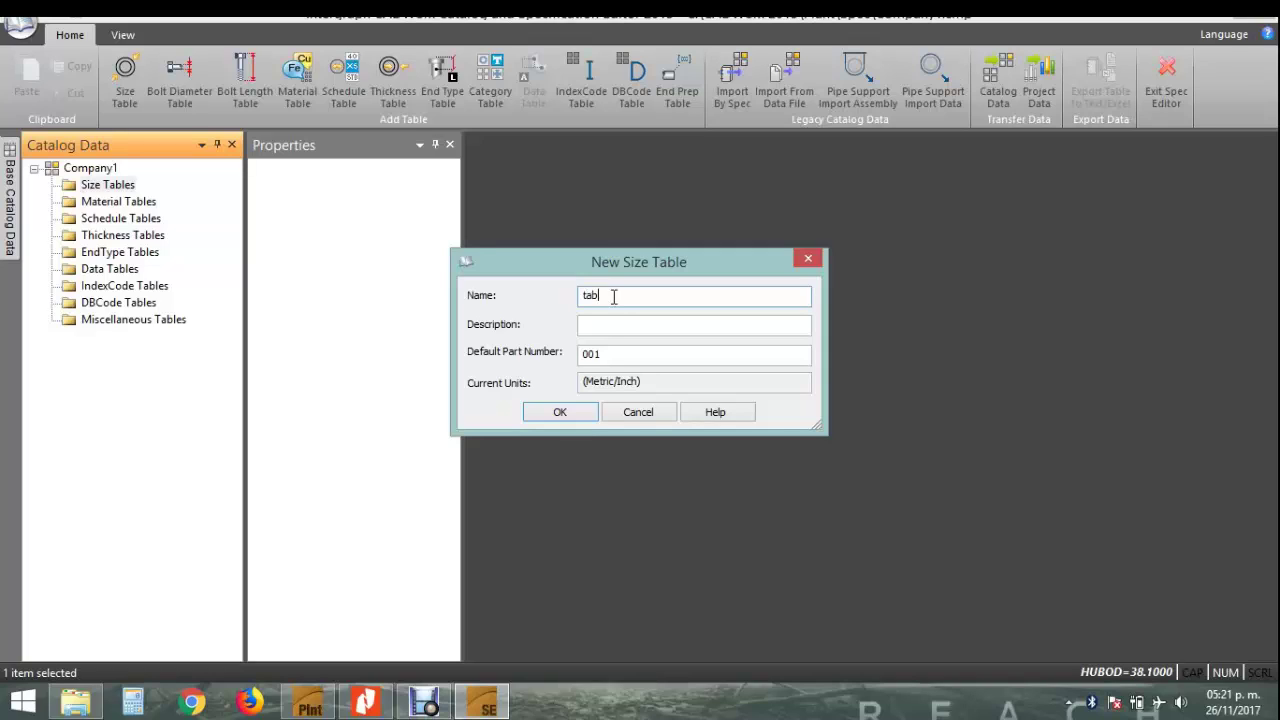
text(tabla de tamaños)
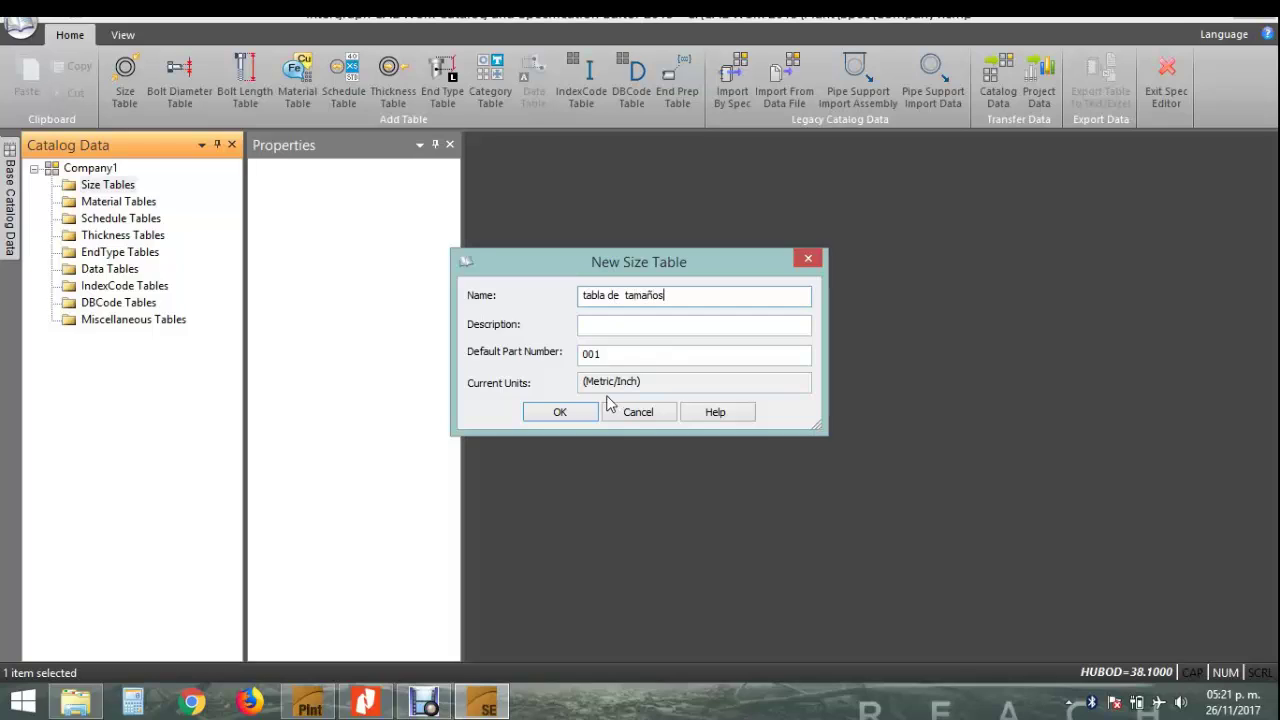
click(560, 414)
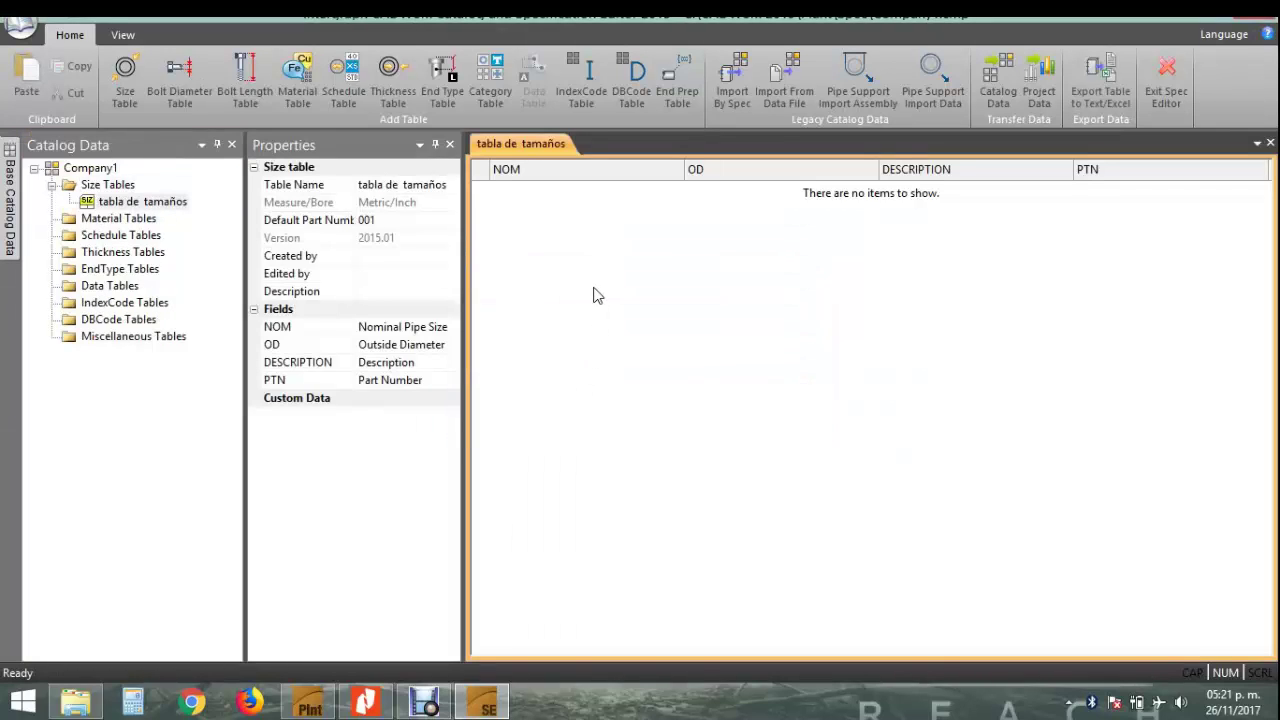
- Add the standard sizes 0.5000, 1.5000, 2.0000, 2.5000 and 5.0000 to the "tabla de tamaños" table
right_click(627, 246)
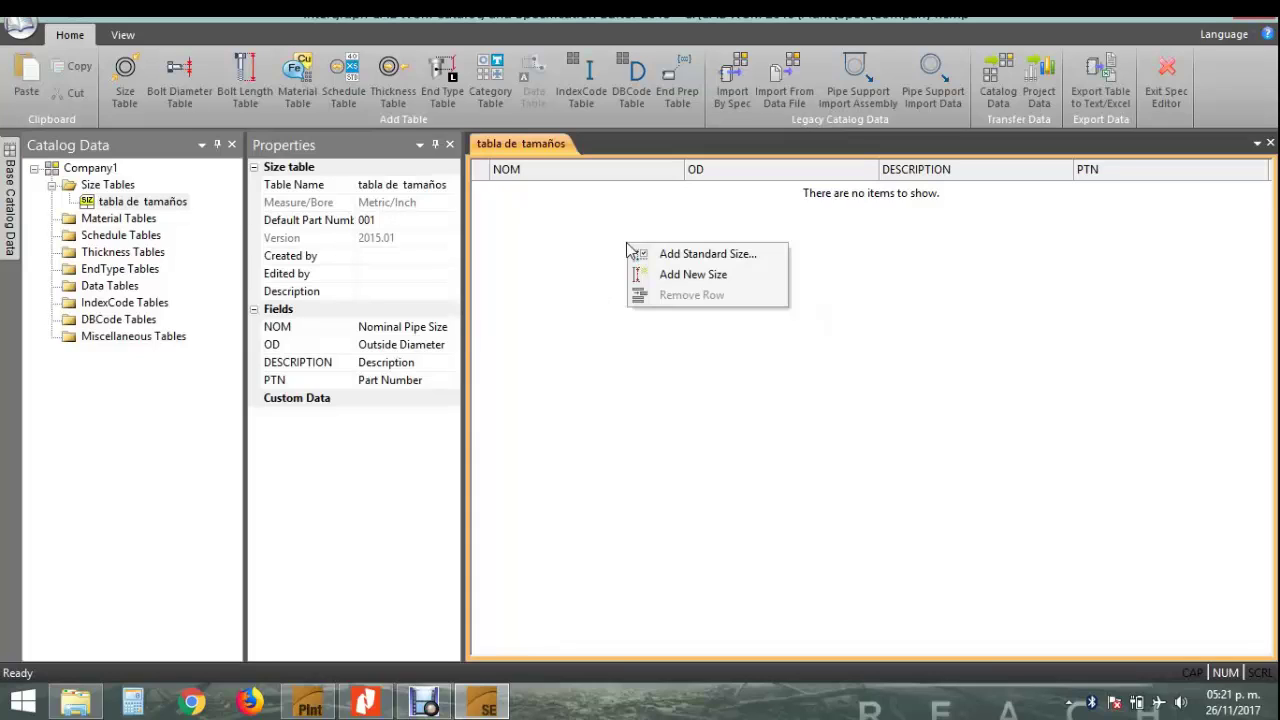
click(710, 256)
click(531, 186)
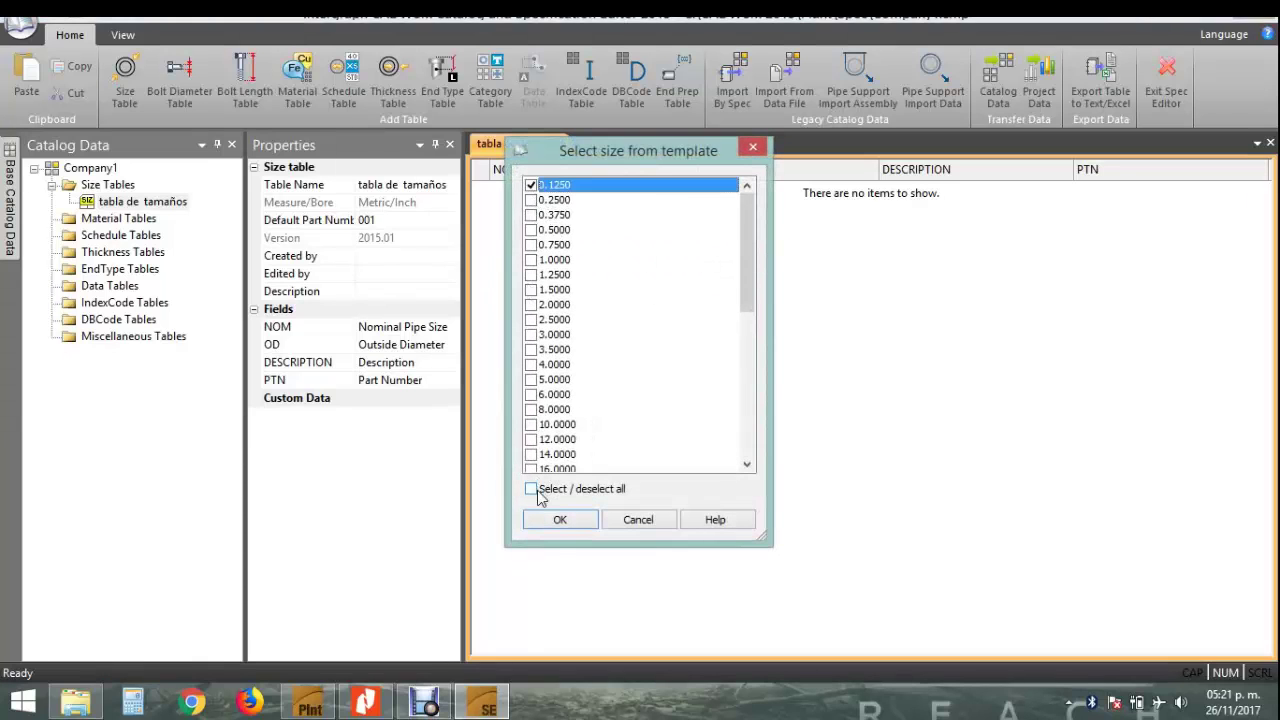
click(531, 489)
click(531, 489)
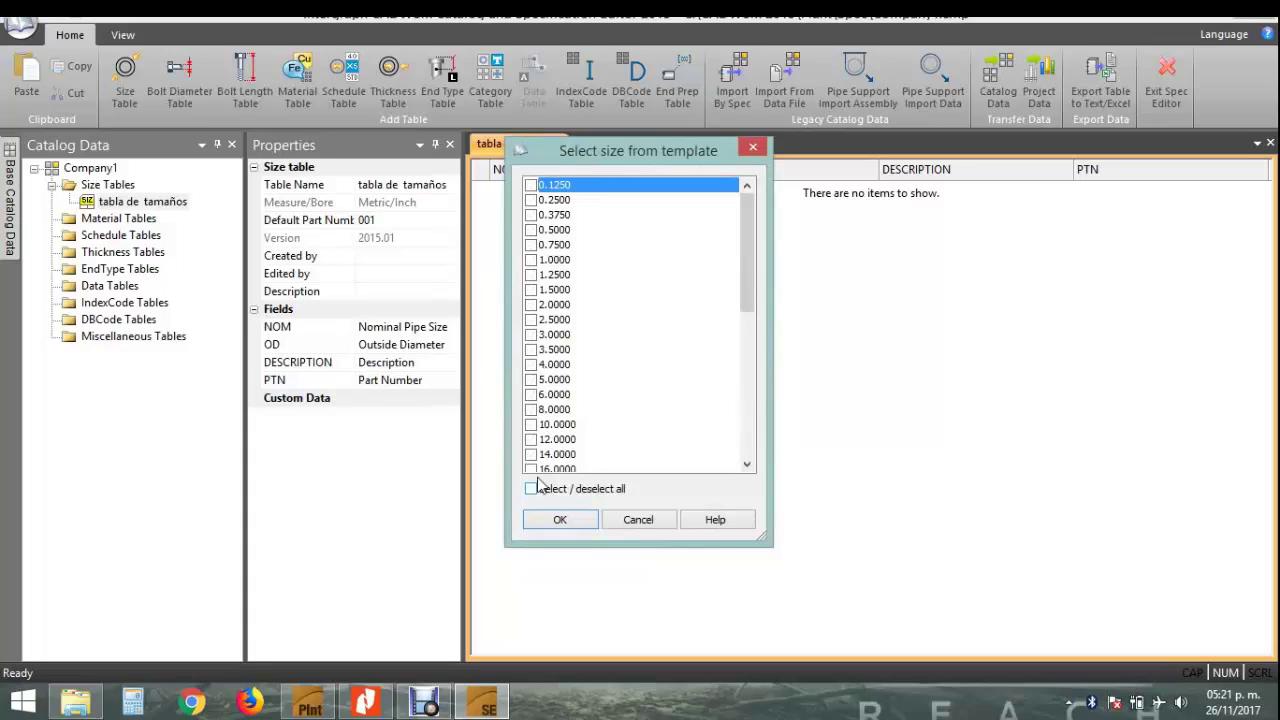
click(531, 230)
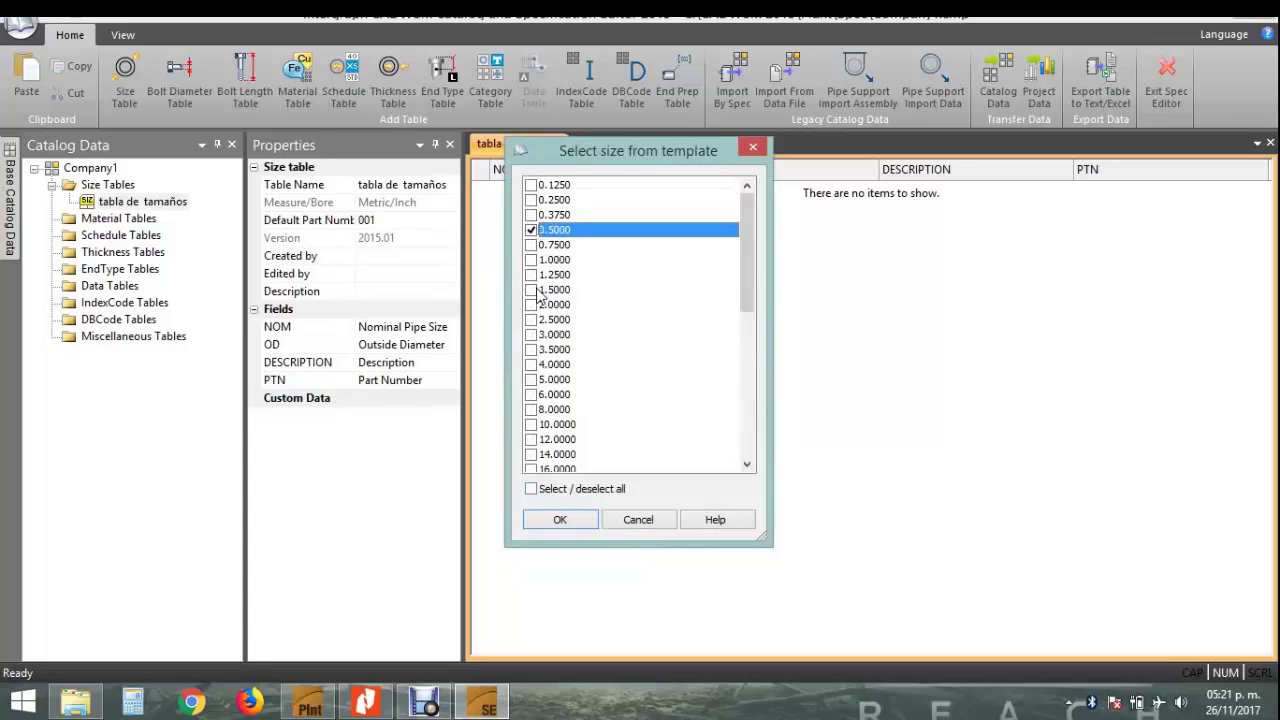
click(531, 290)
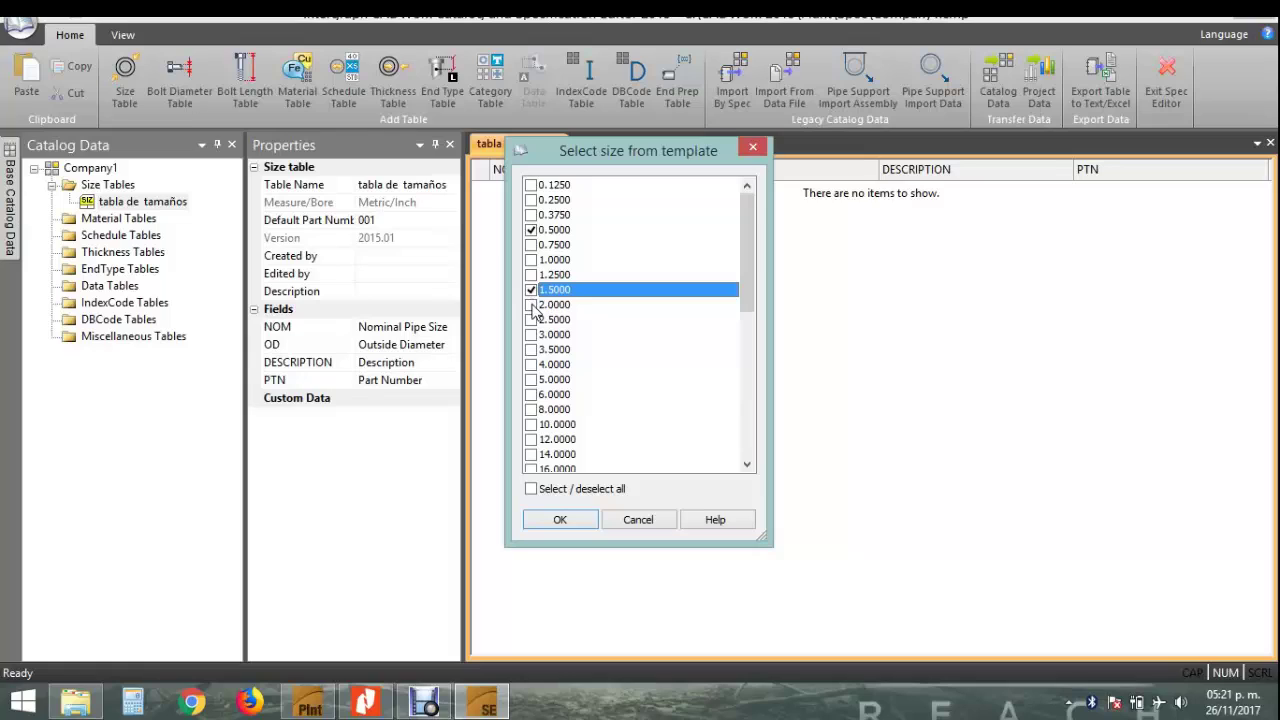
click(531, 305)
click(531, 320)
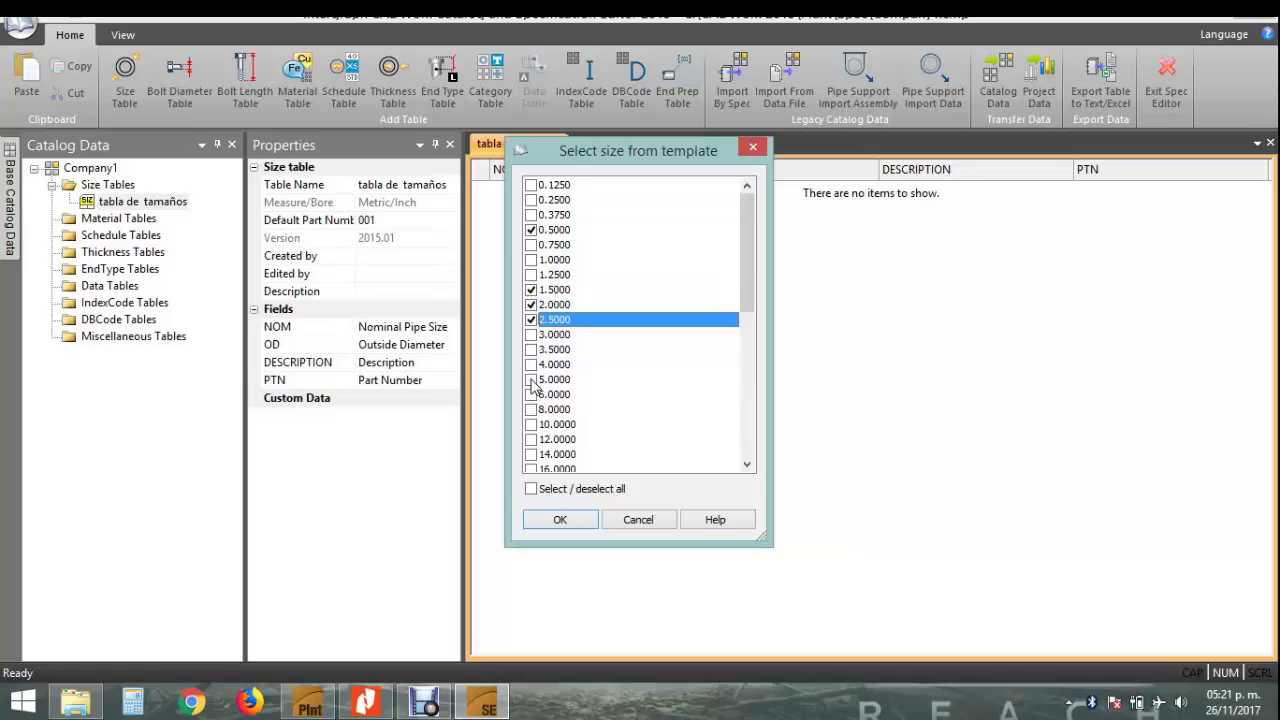
click(531, 380)
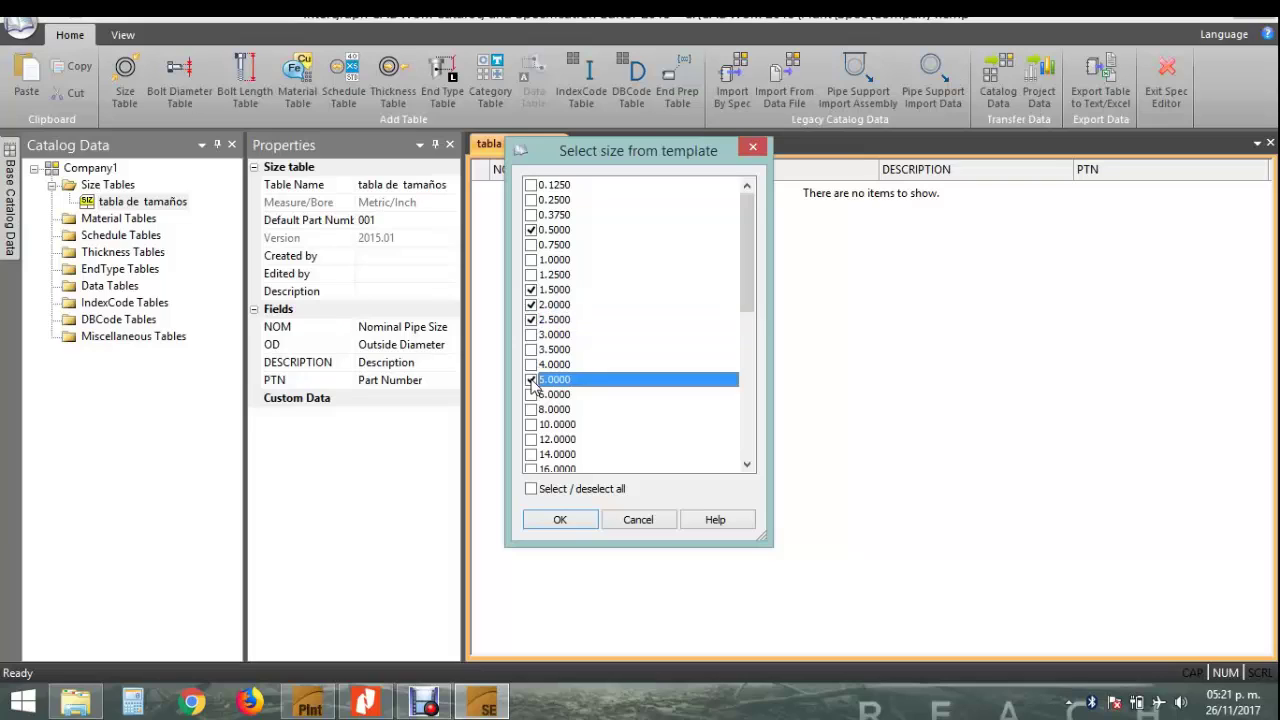
click(564, 519)
- Examine the outside diameters of the added sizes and the row options available in the size table
right_click(612, 265)
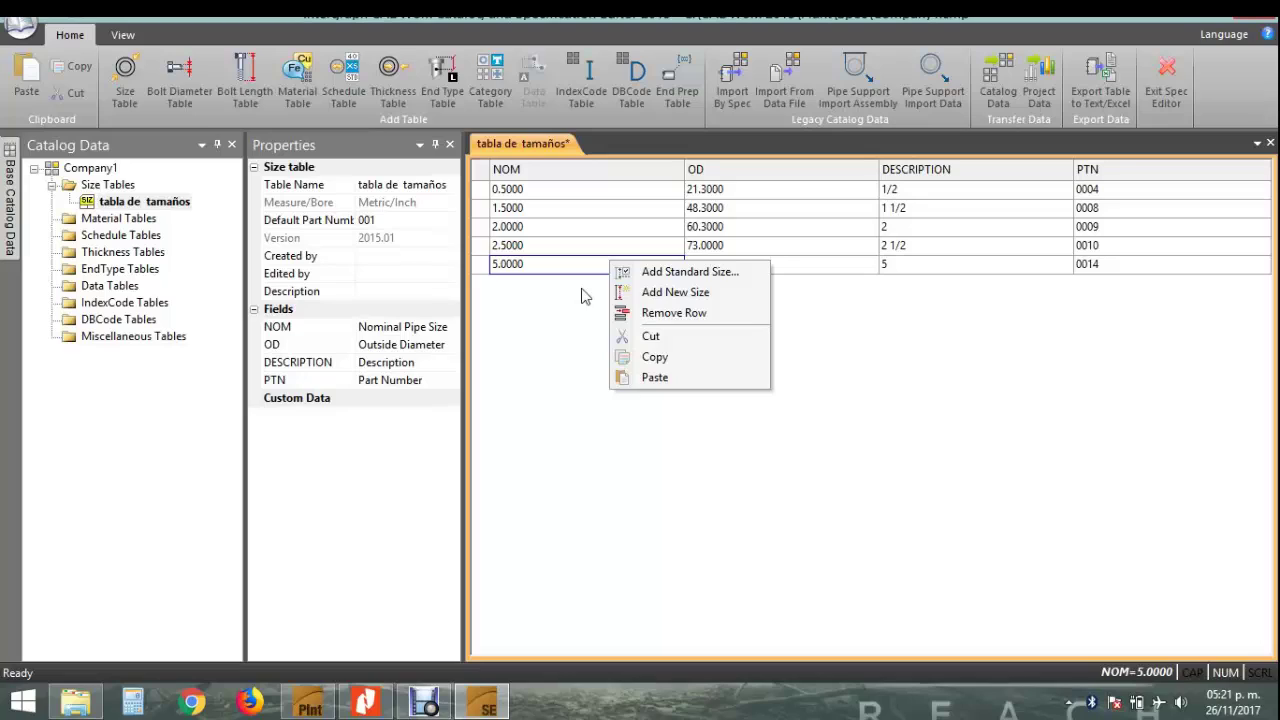
click(586, 295)
click(746, 216)
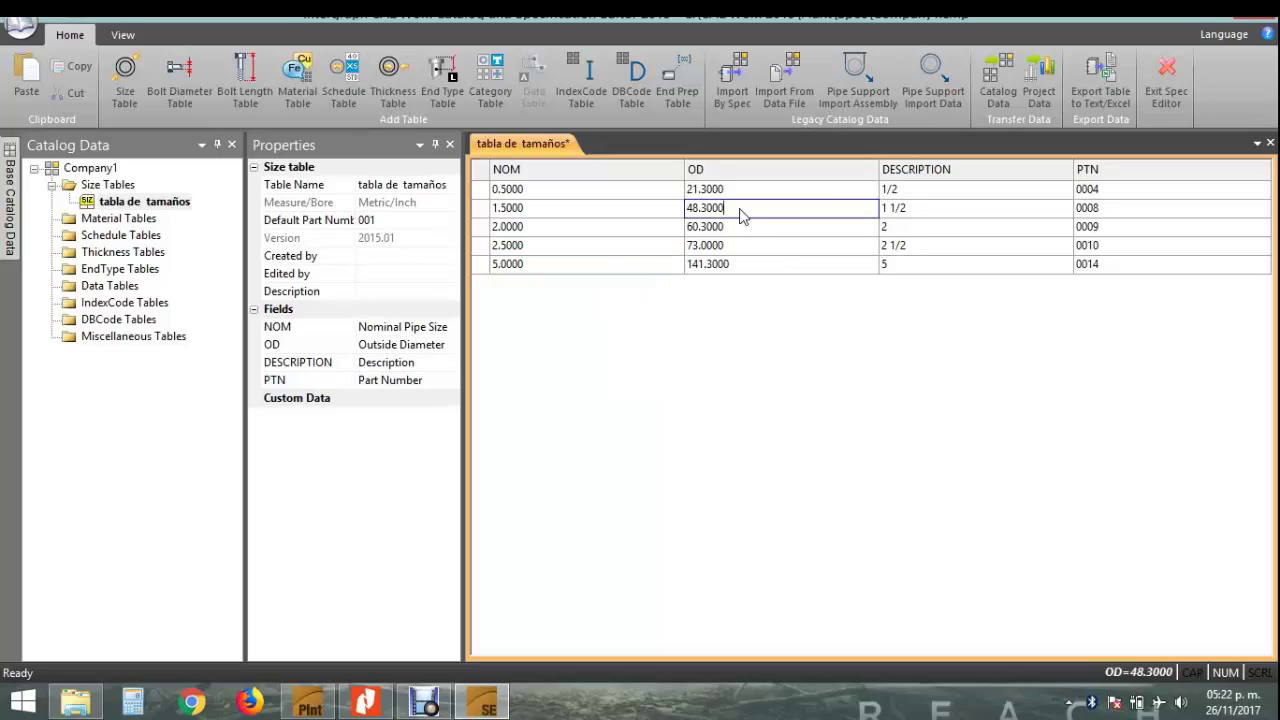
drag(726, 208, 688, 247)
click(733, 227)
click(722, 246)
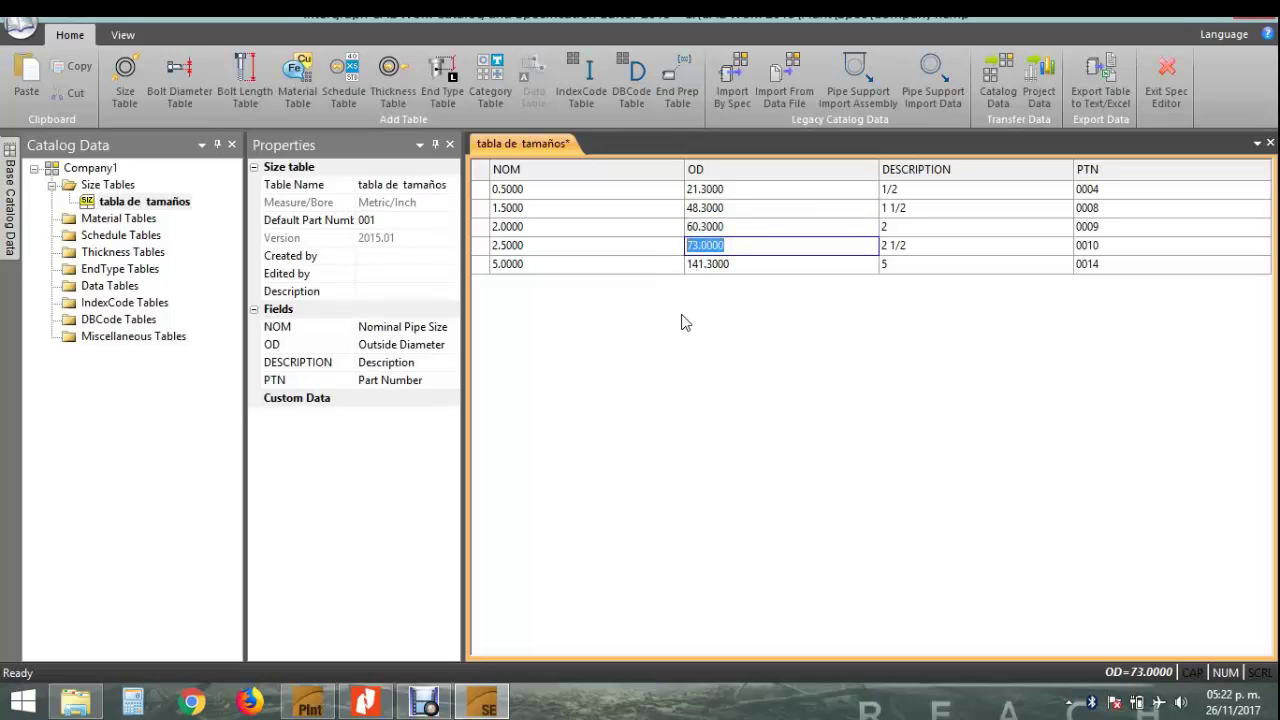
right_click(714, 266)
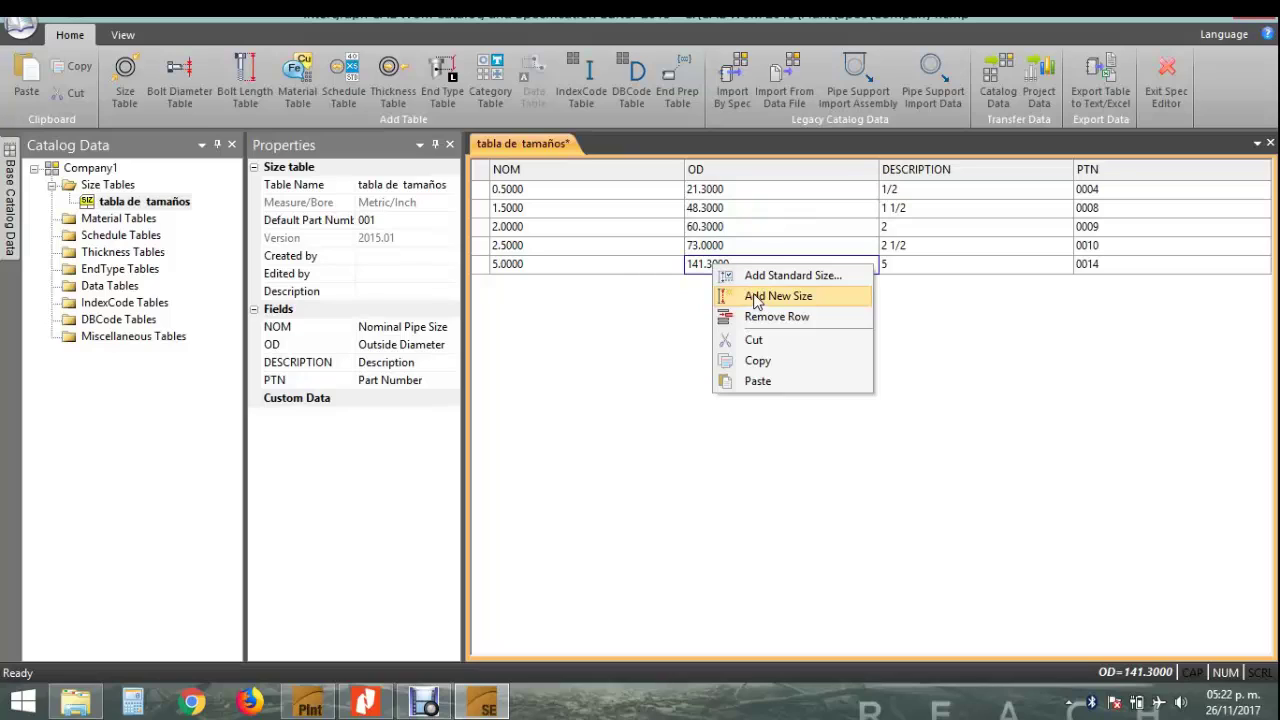
click(575, 343)
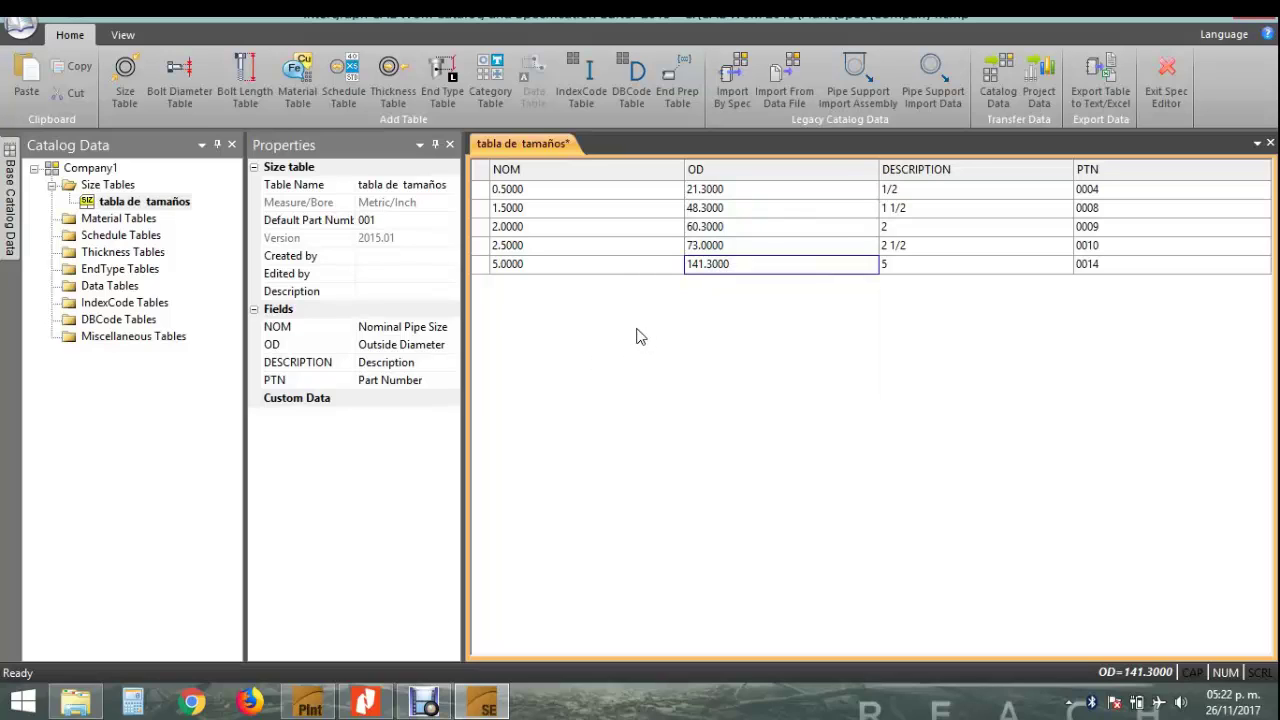
- Add a material table named "tabla de materiales" to the Company1 catalog, leaving its description empty
click(115, 220)
right_click(117, 222)
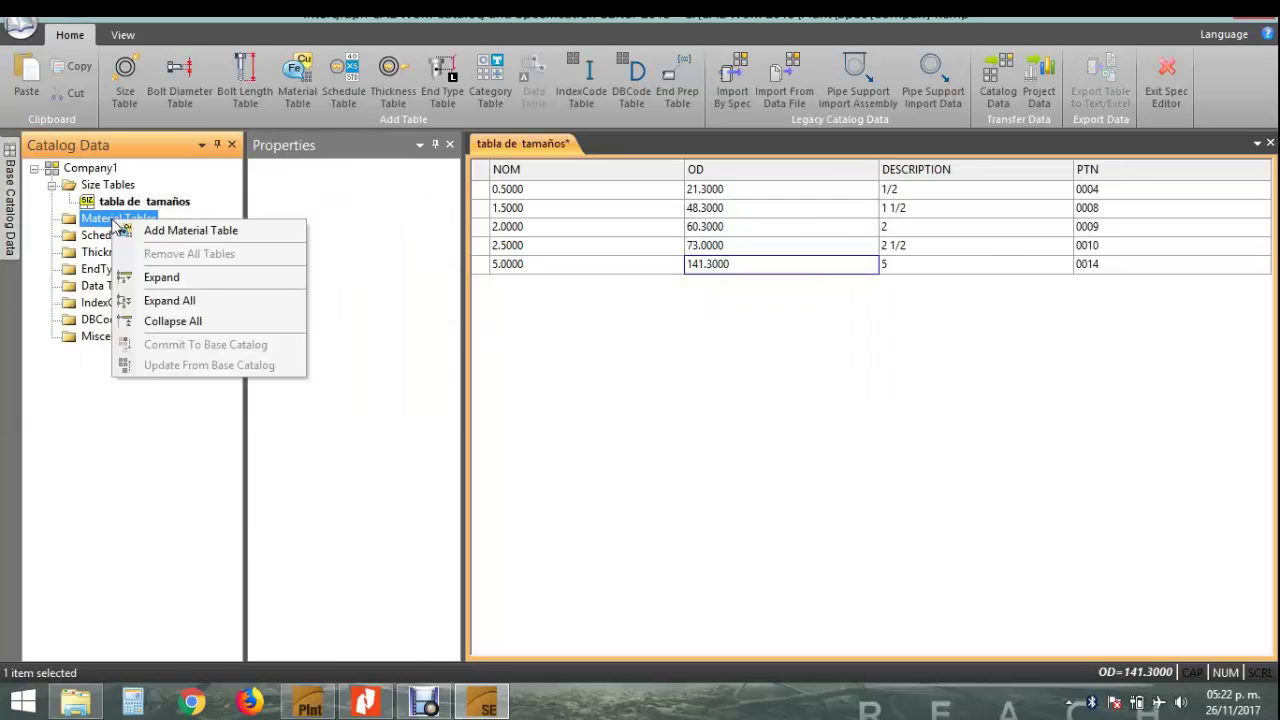
click(178, 232)
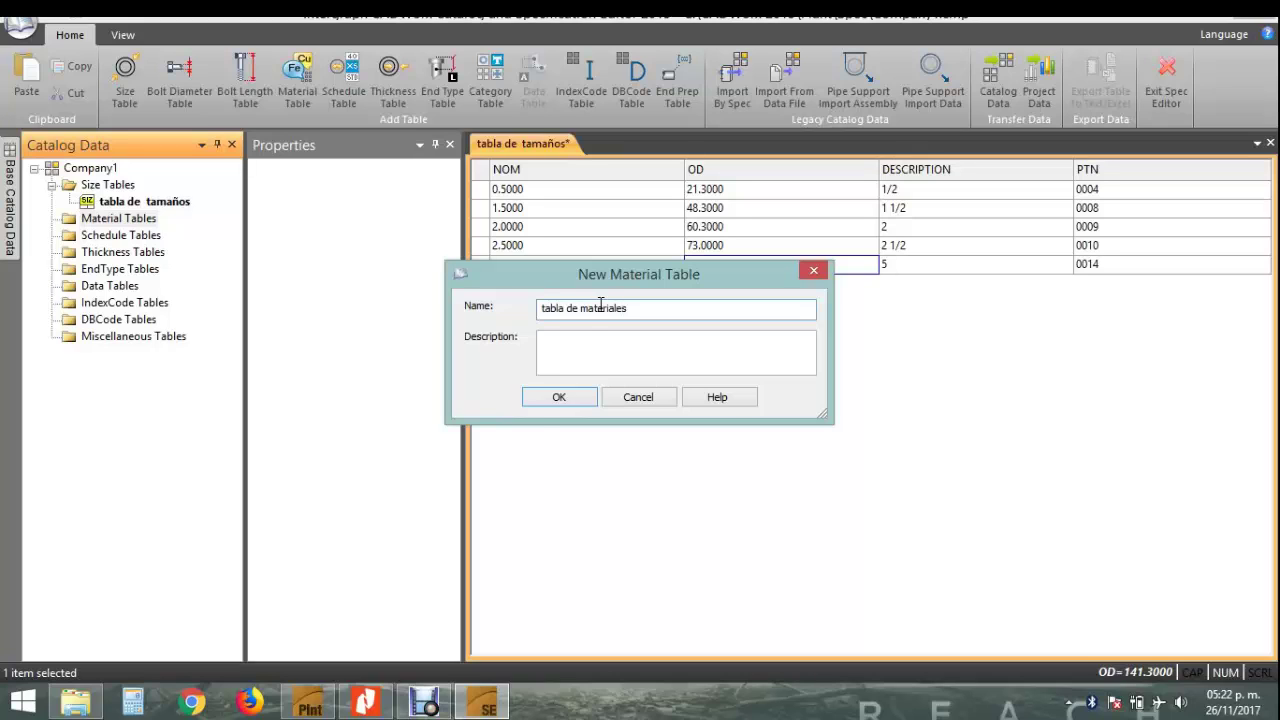
click(543, 402)
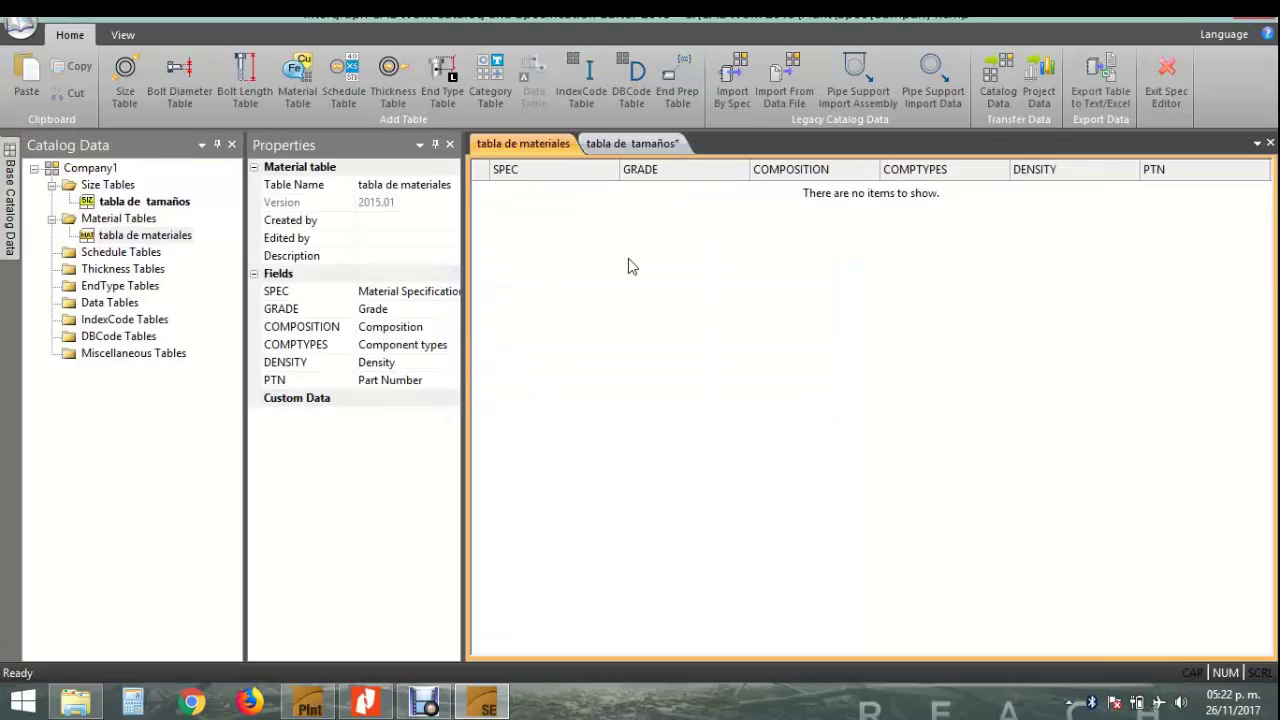
- Insert six blank rows in the "tabla de materiales" table
right_click(631, 266)
click(652, 270)
right_click(649, 265)
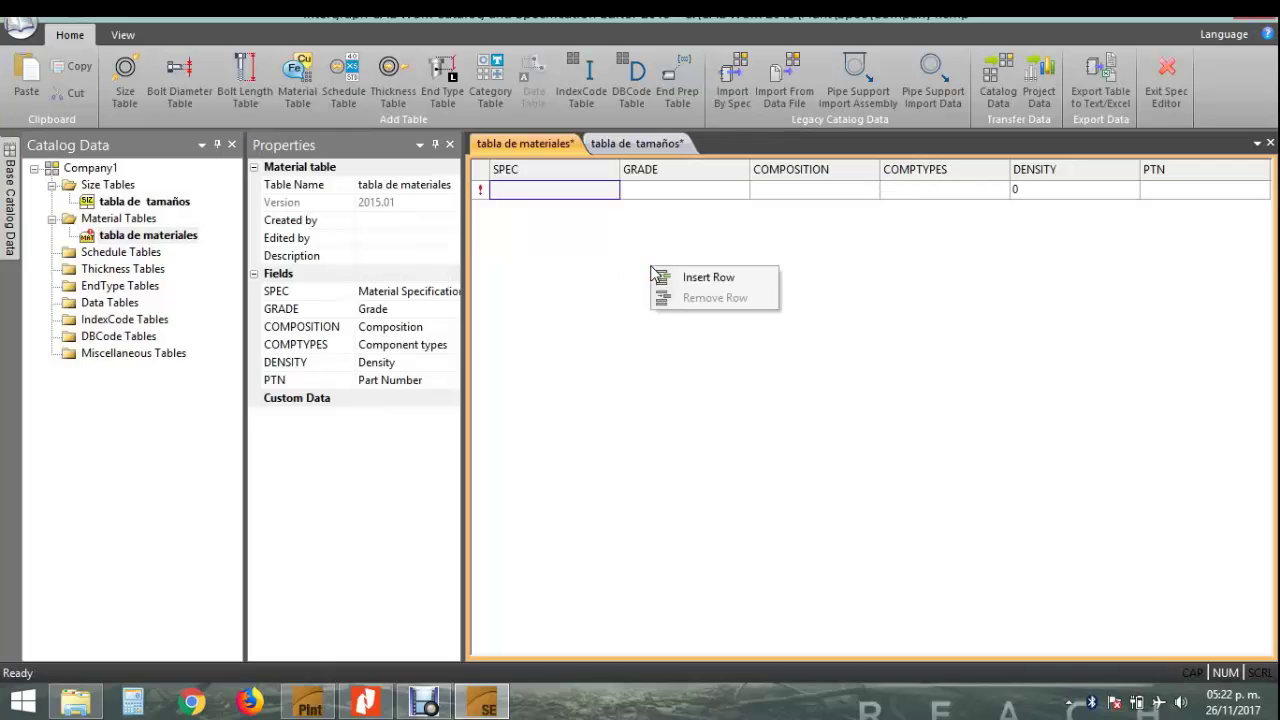
click(666, 277)
right_click(645, 289)
click(654, 306)
right_click(602, 316)
click(640, 326)
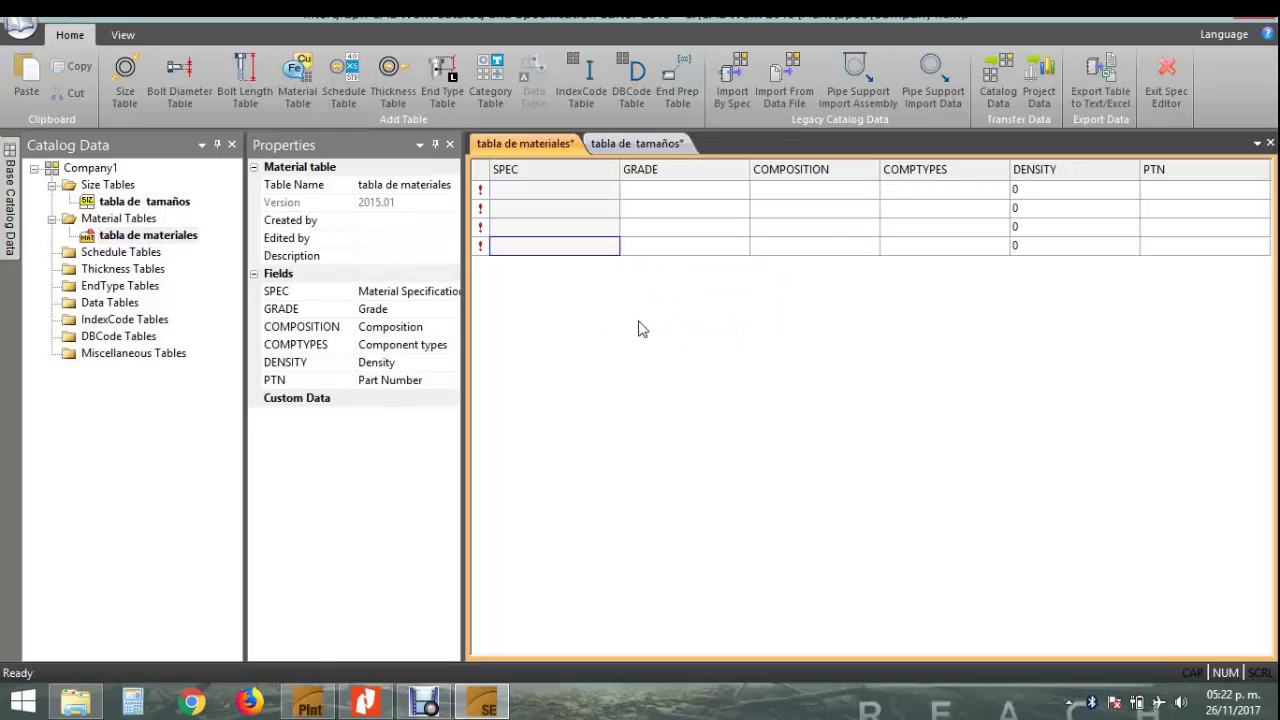
right_click(600, 328)
click(634, 338)
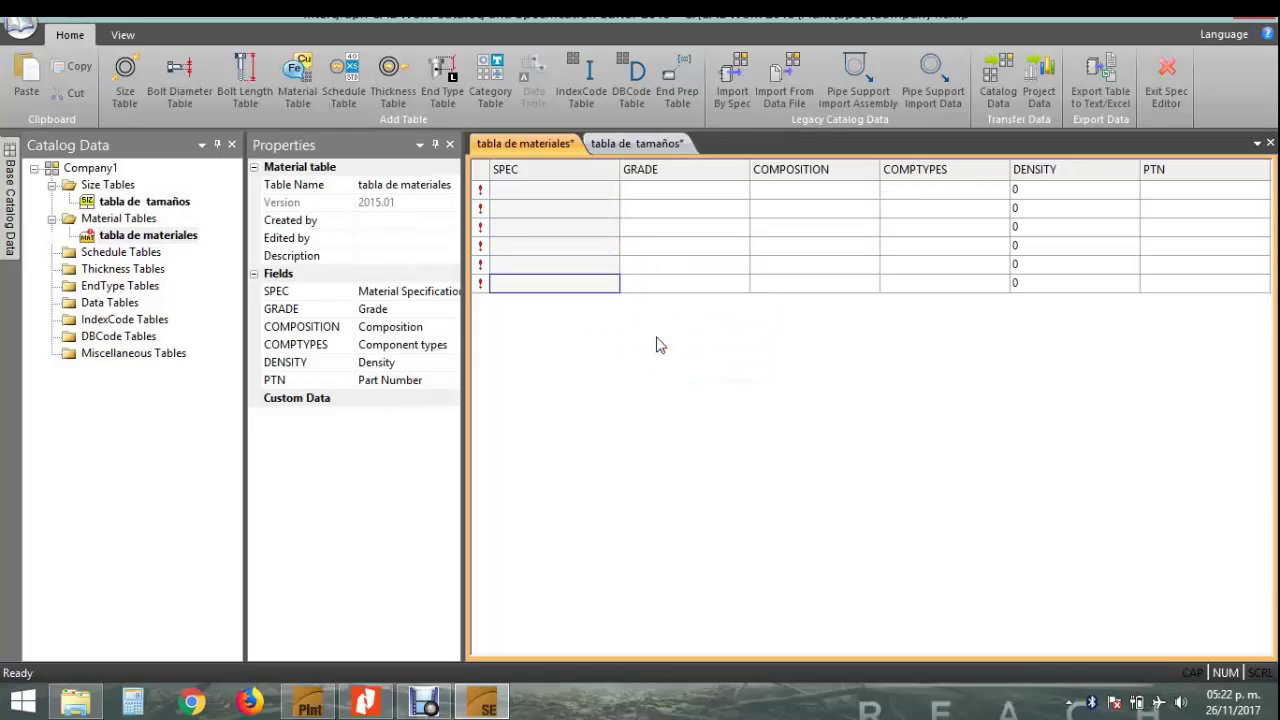
- Examine the remaining table categories of Company1, from Schedule Tables to Miscellaneous Tables, and the options for adding tables to them
click(99, 256)
click(125, 273)
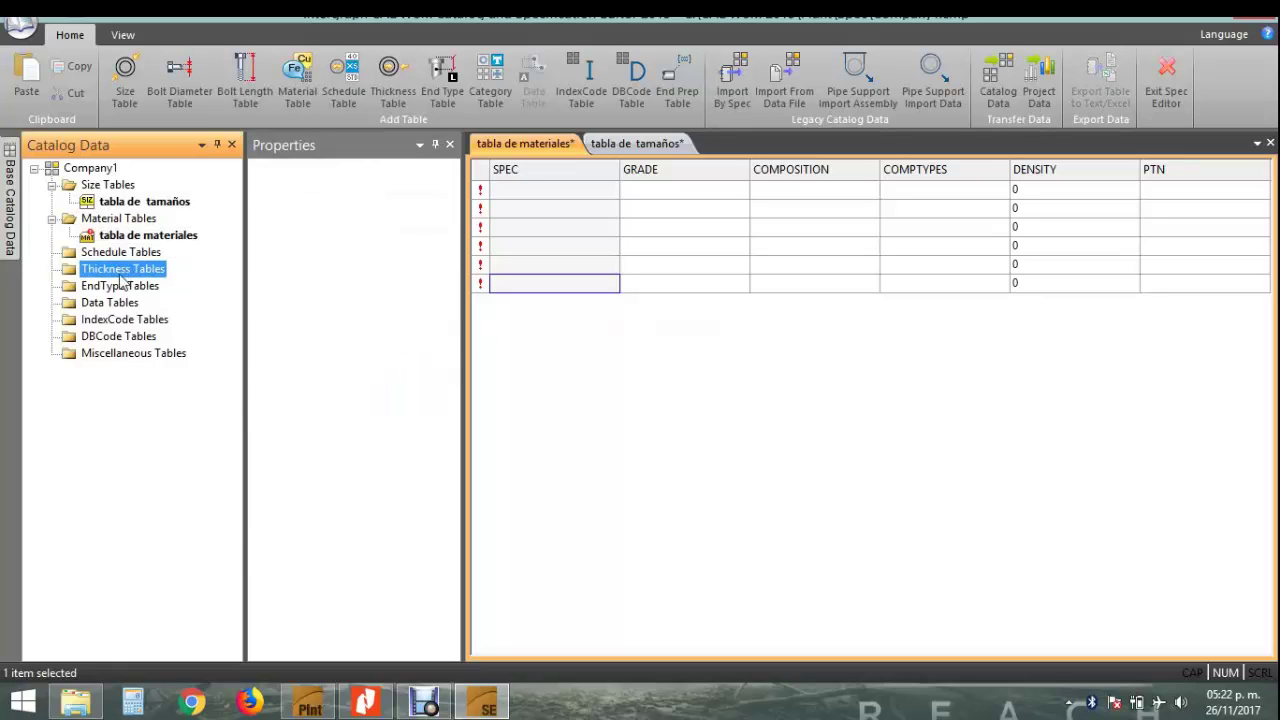
right_click(106, 285)
click(98, 296)
click(99, 302)
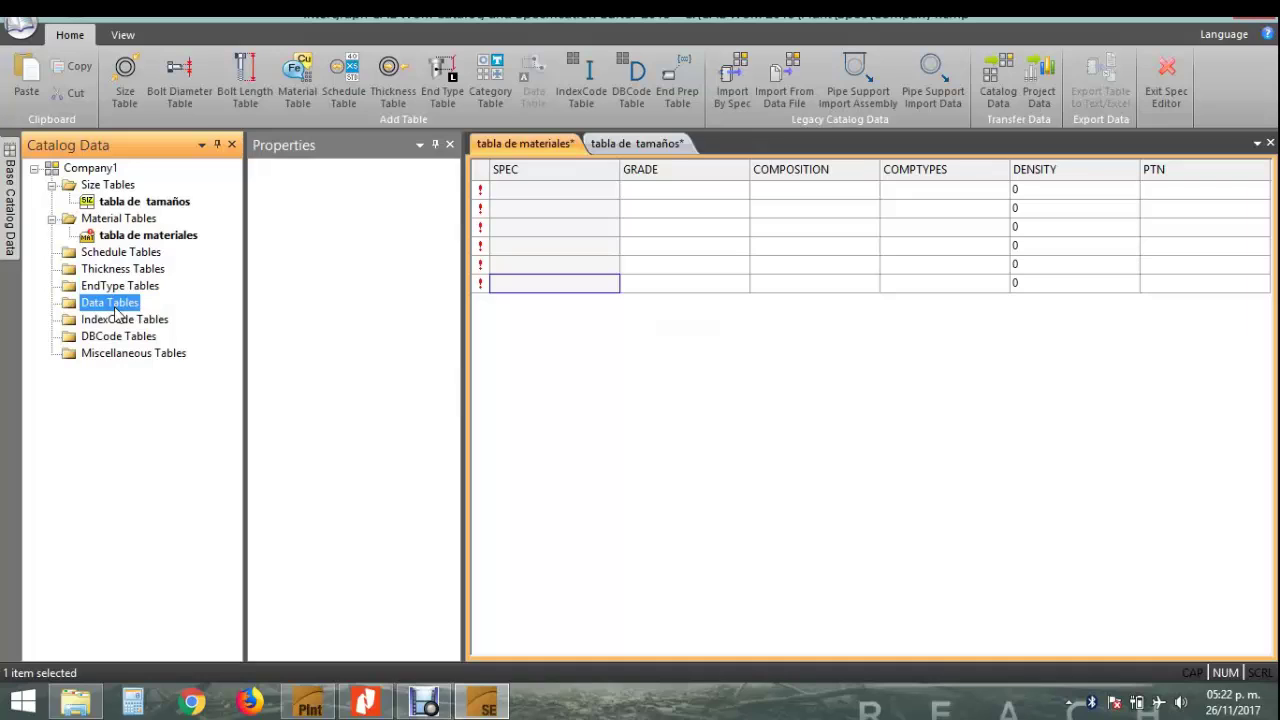
click(116, 320)
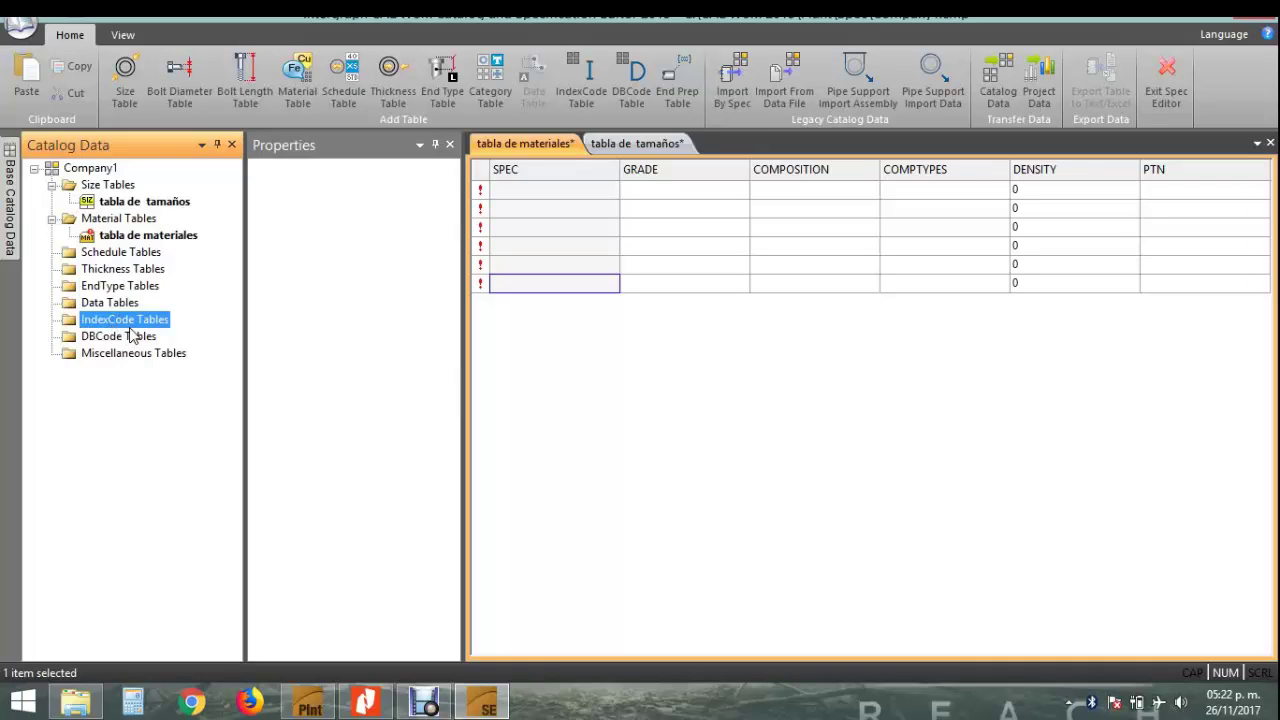
click(118, 337)
right_click(116, 337)
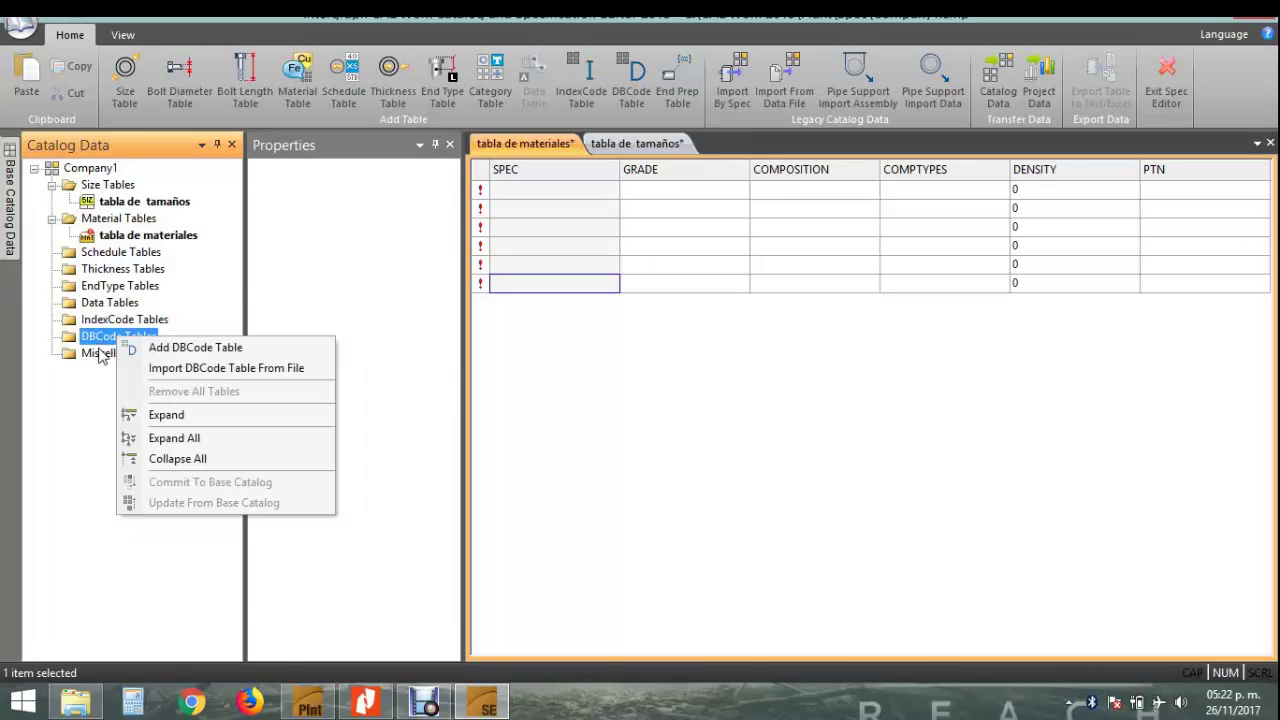
click(104, 353)
right_click(100, 352)
click(55, 416)
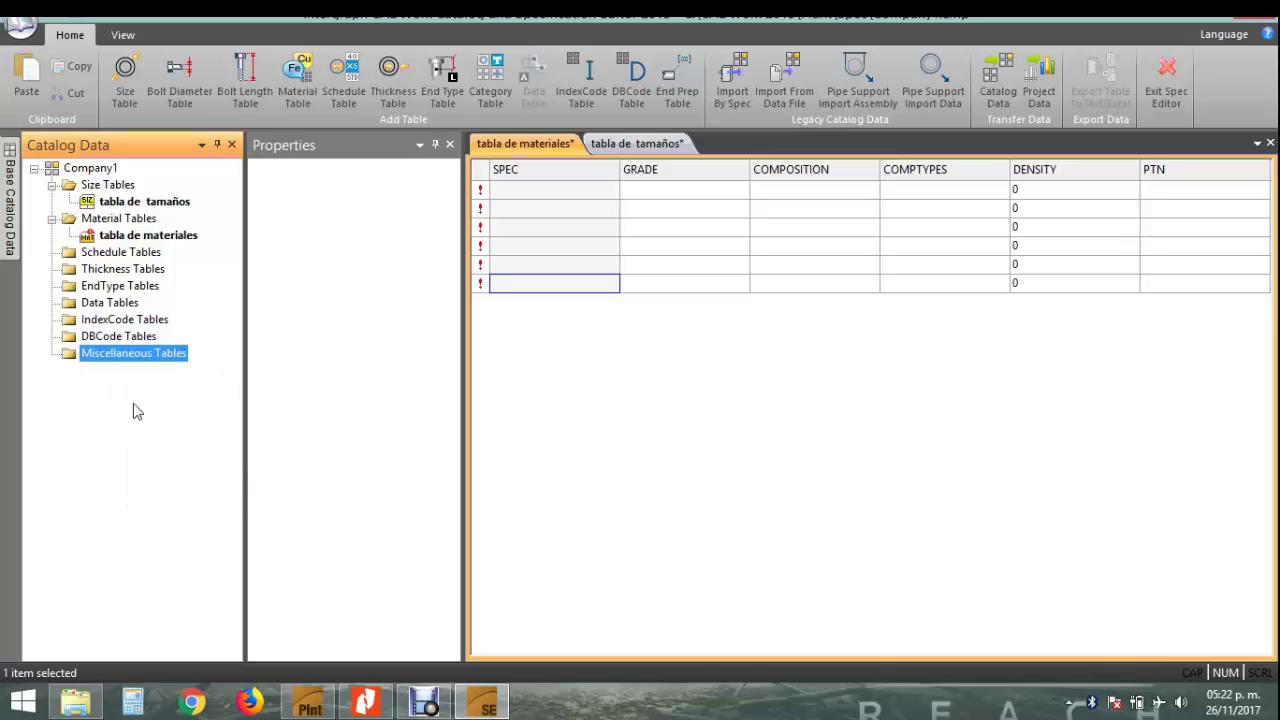
click(630, 362)
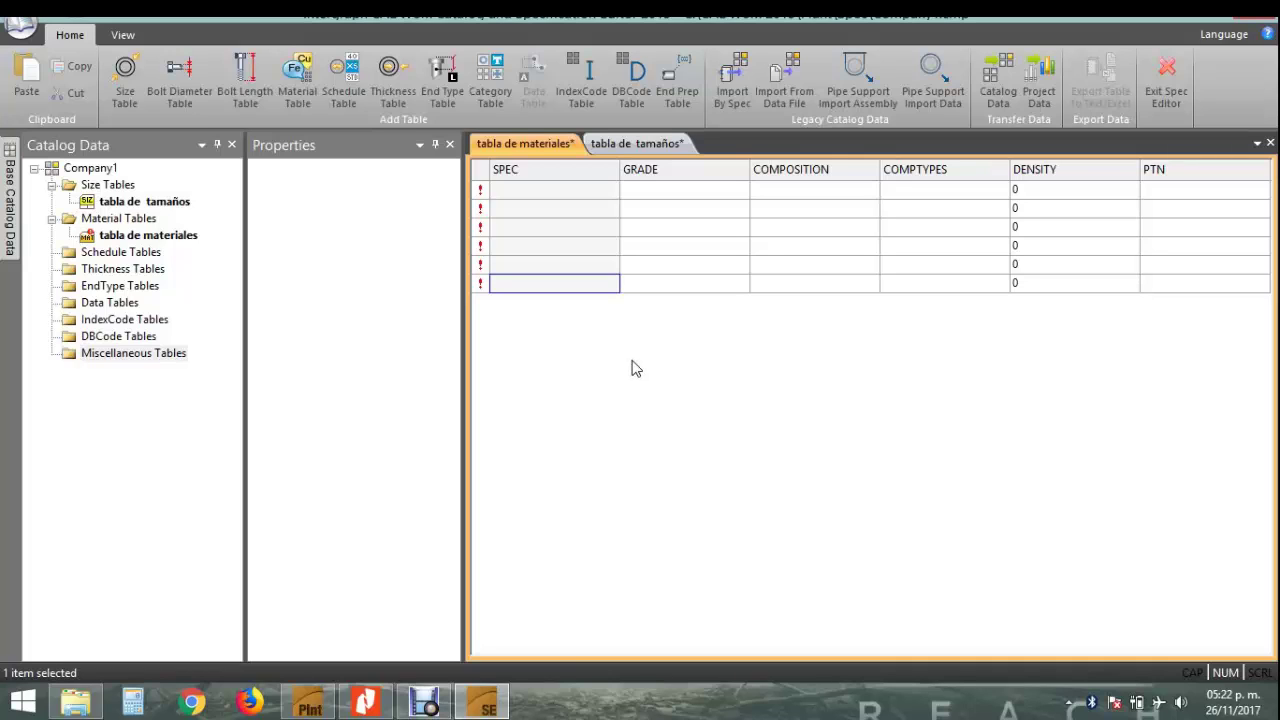
- Start a new project without saving the changes to Company1.cmp
click(23, 24)
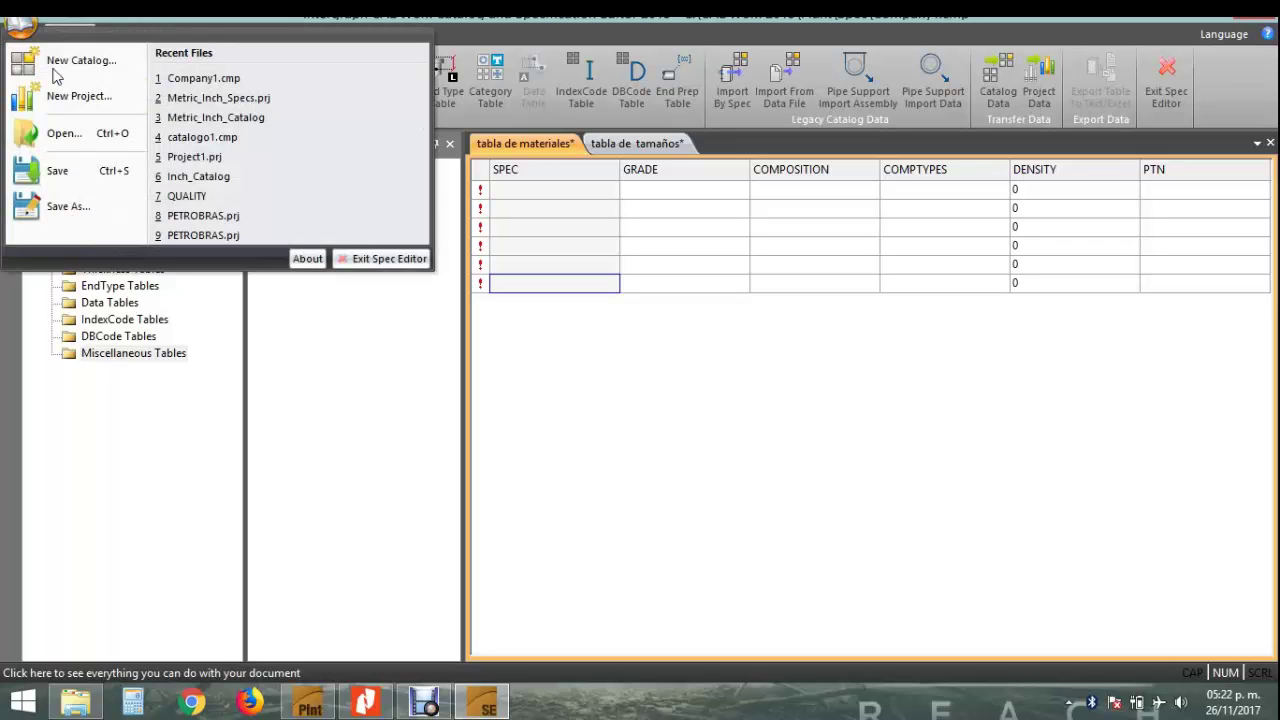
click(92, 99)
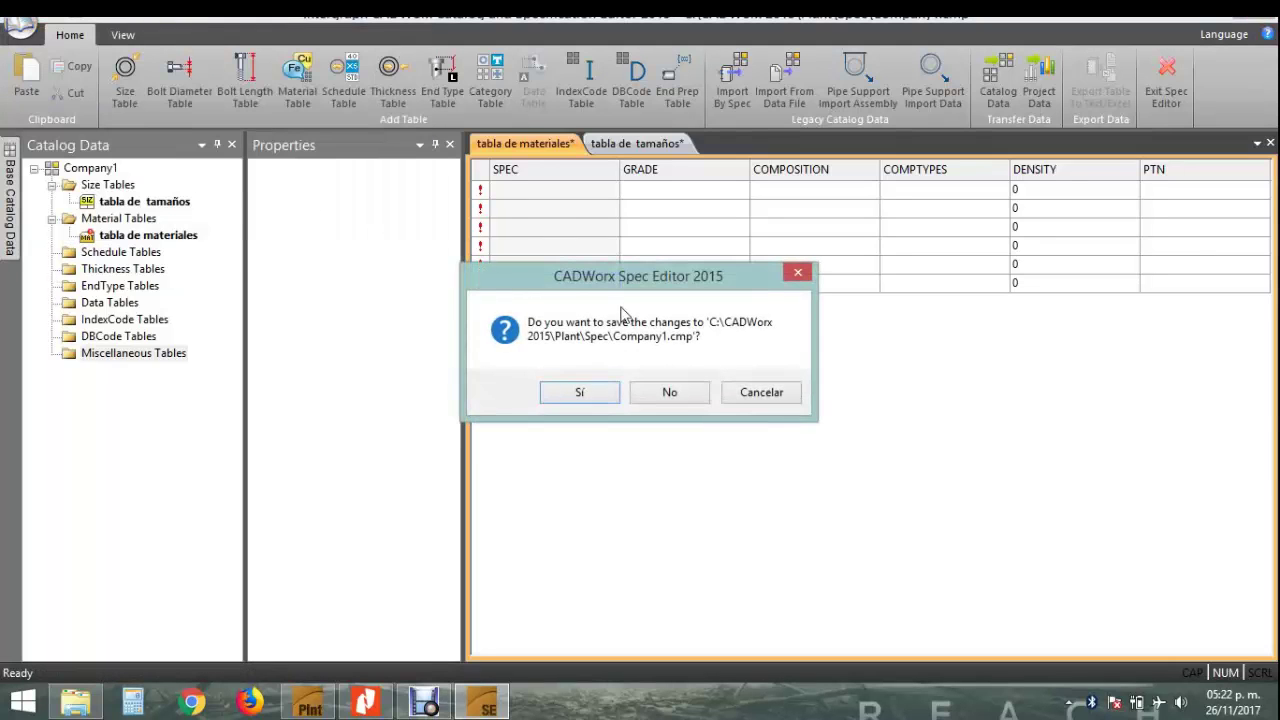
click(669, 394)
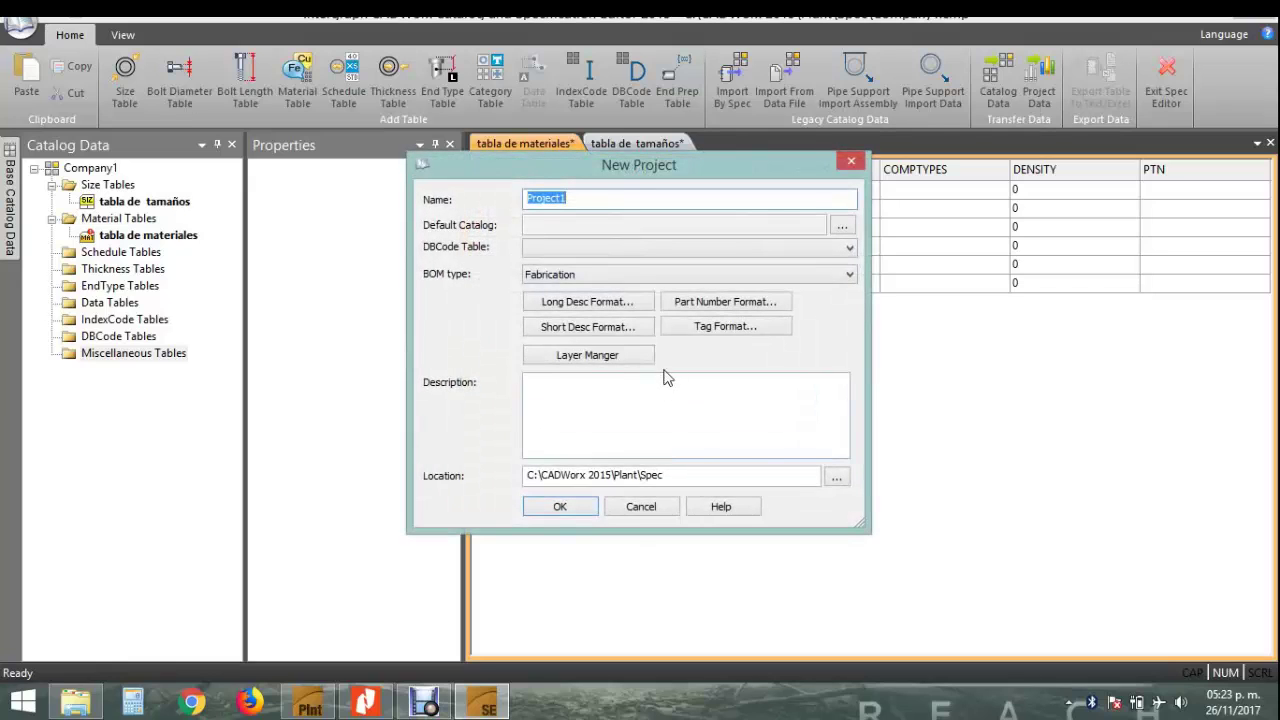
- Create the project Project1 with Metric_Inch_Catalog as its default catalog, leaving the DBCode table empty and the BOM type as Fabrication
click(578, 200)
double_click(580, 200)
click(641, 226)
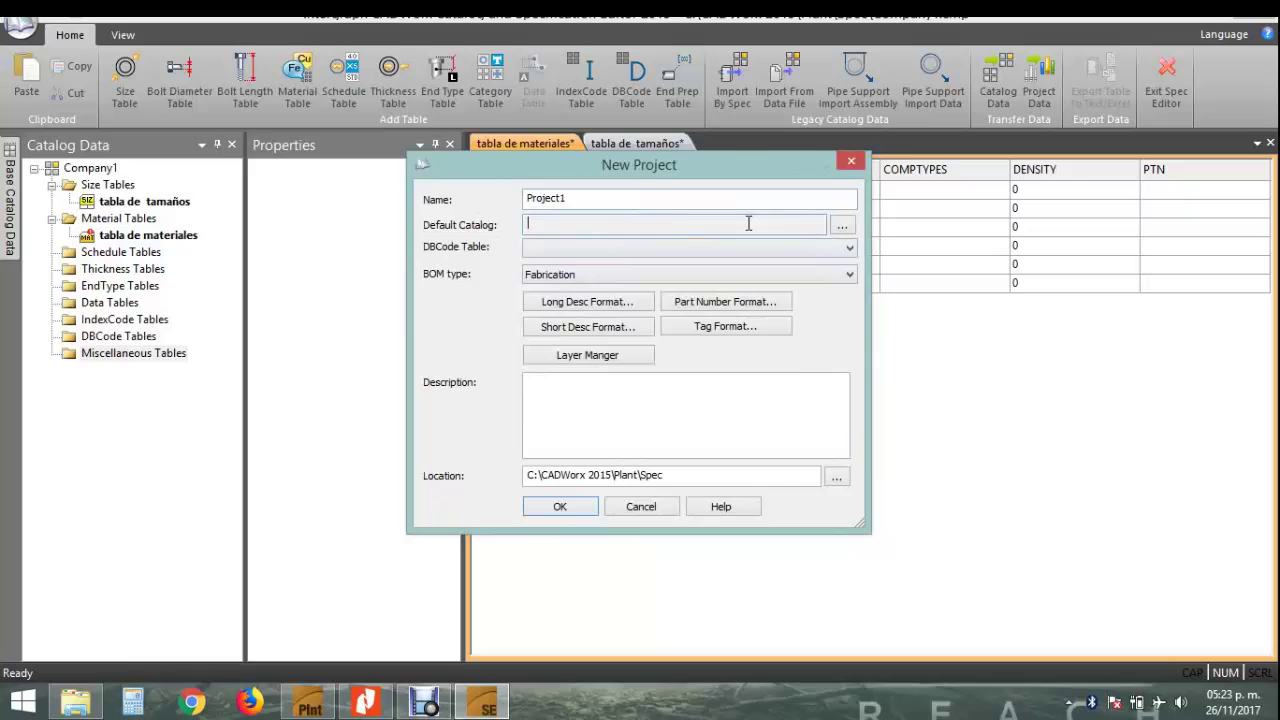
click(842, 226)
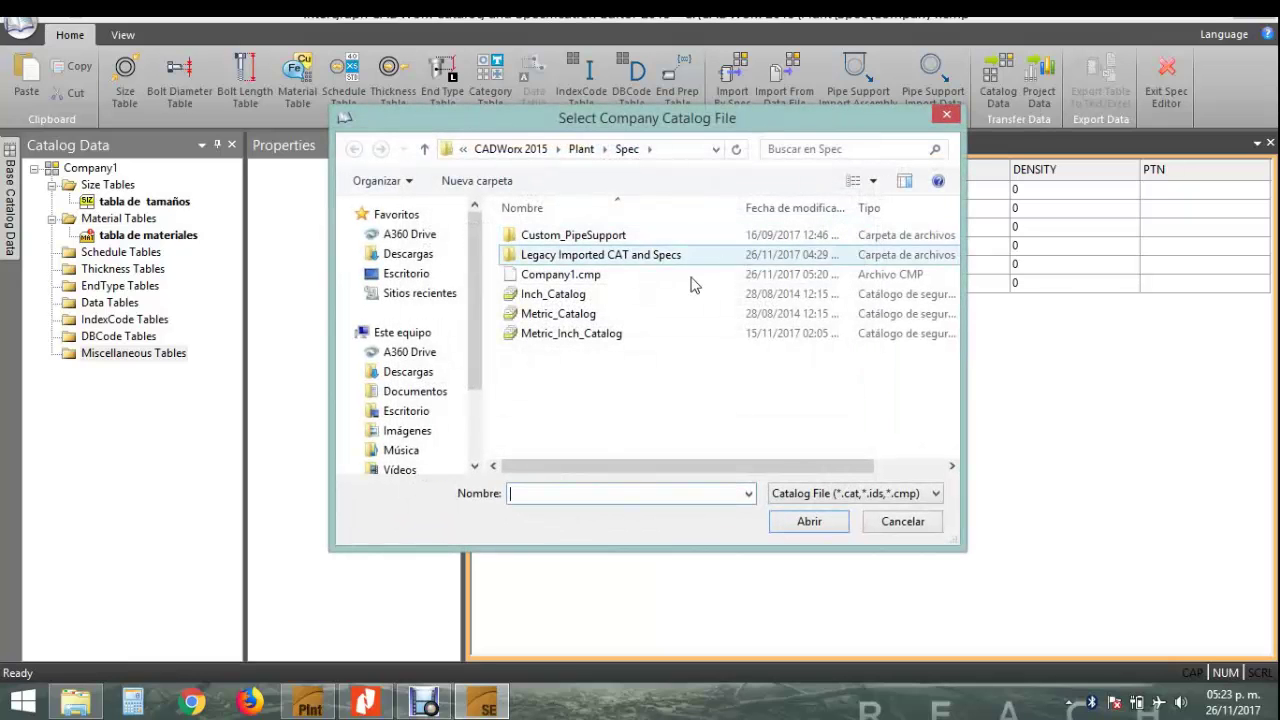
click(575, 333)
double_click(590, 333)
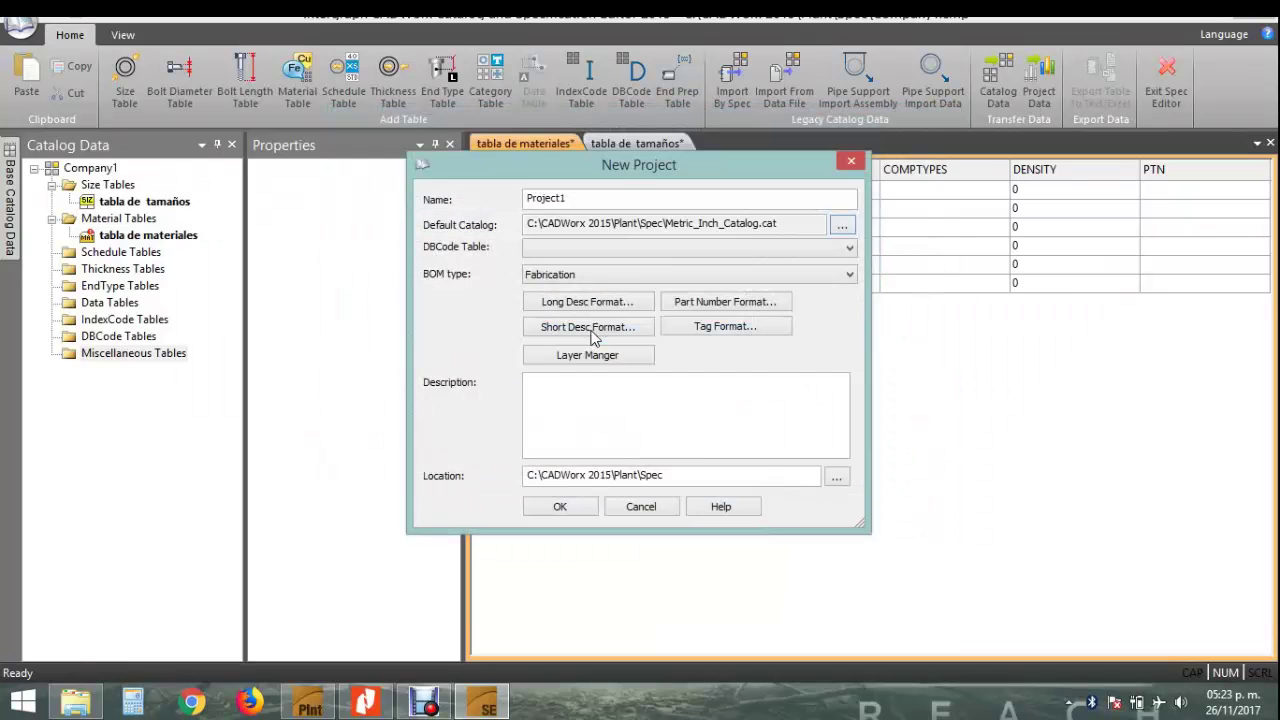
click(579, 252)
click(583, 248)
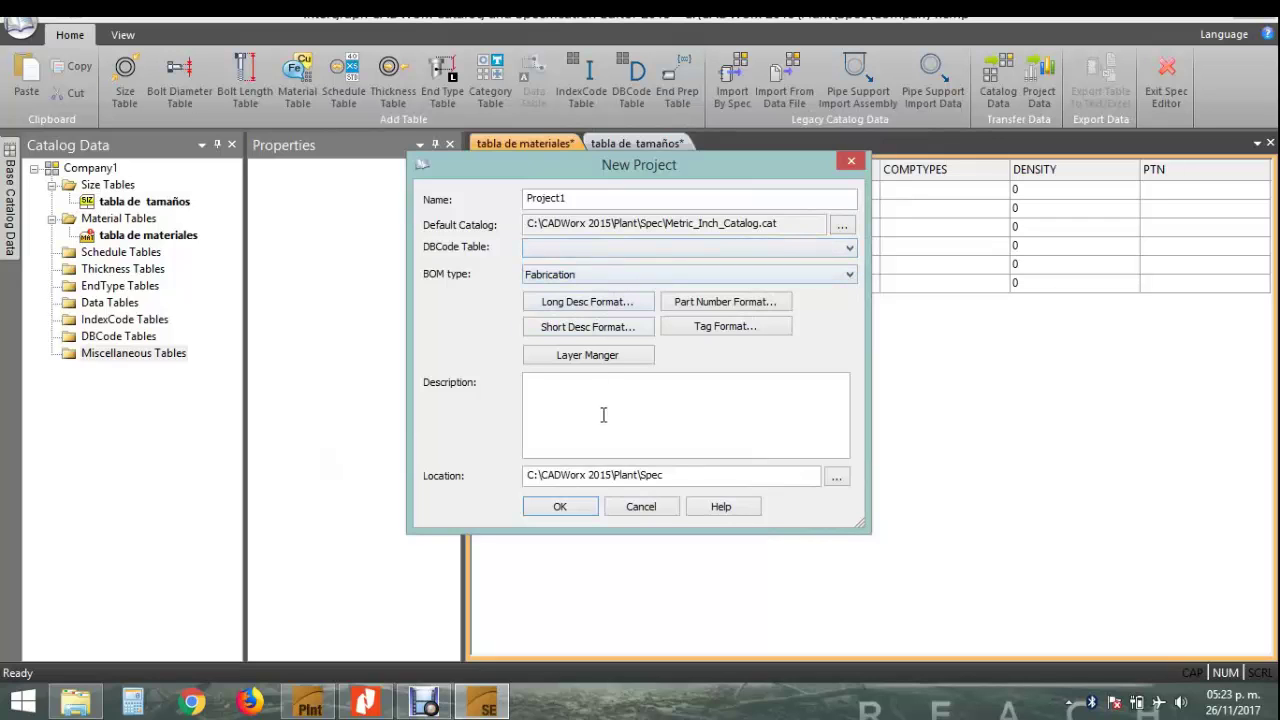
click(560, 507)
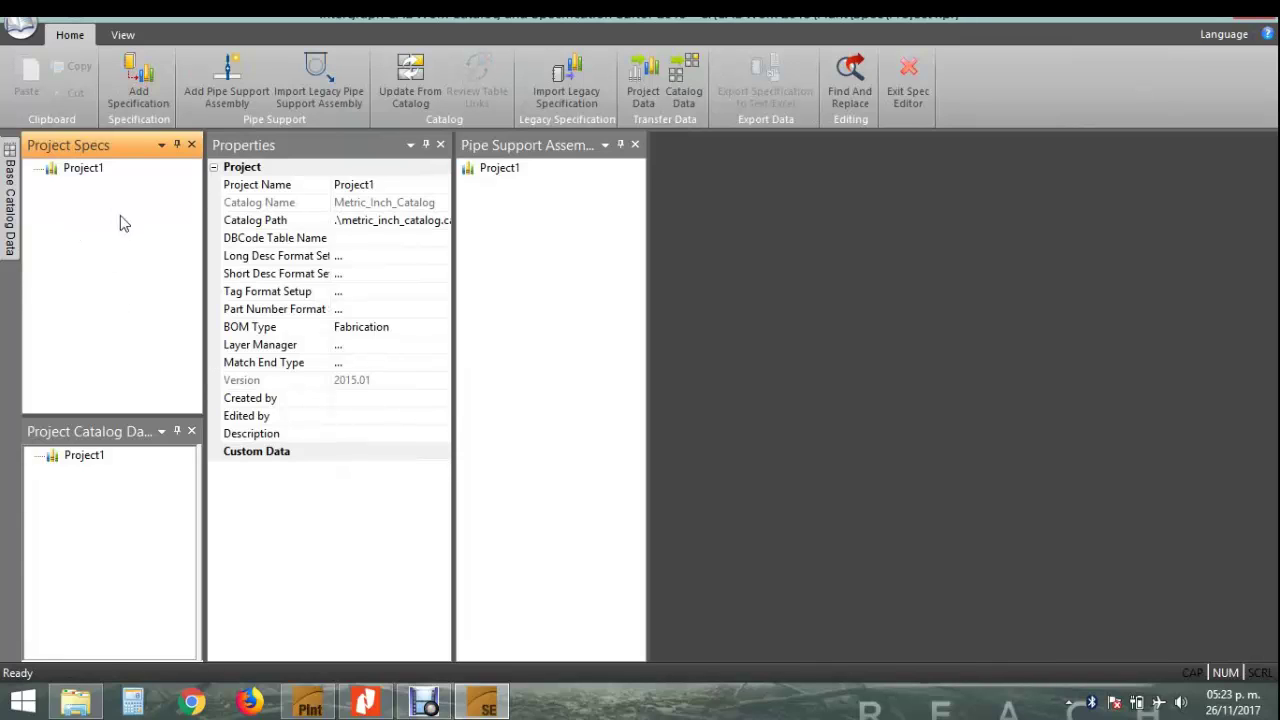
- Examine the options for adding and importing specifications in Project1
click(94, 170)
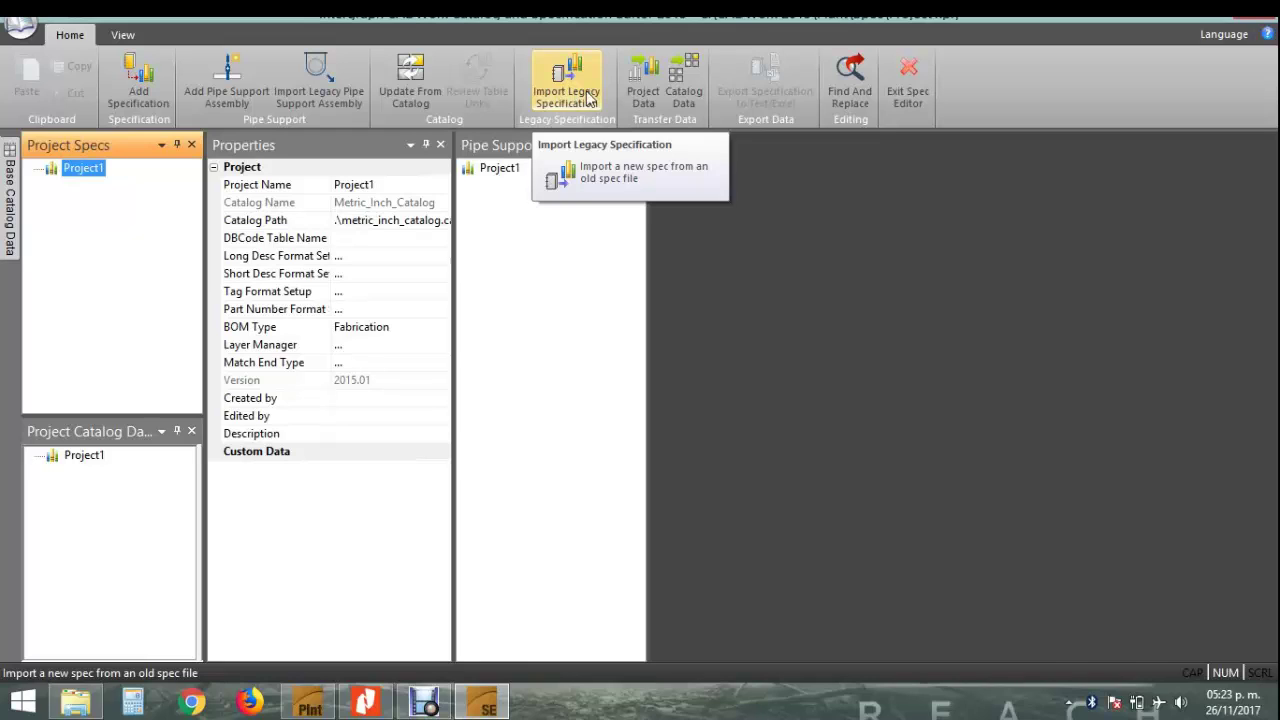
right_click(86, 172)
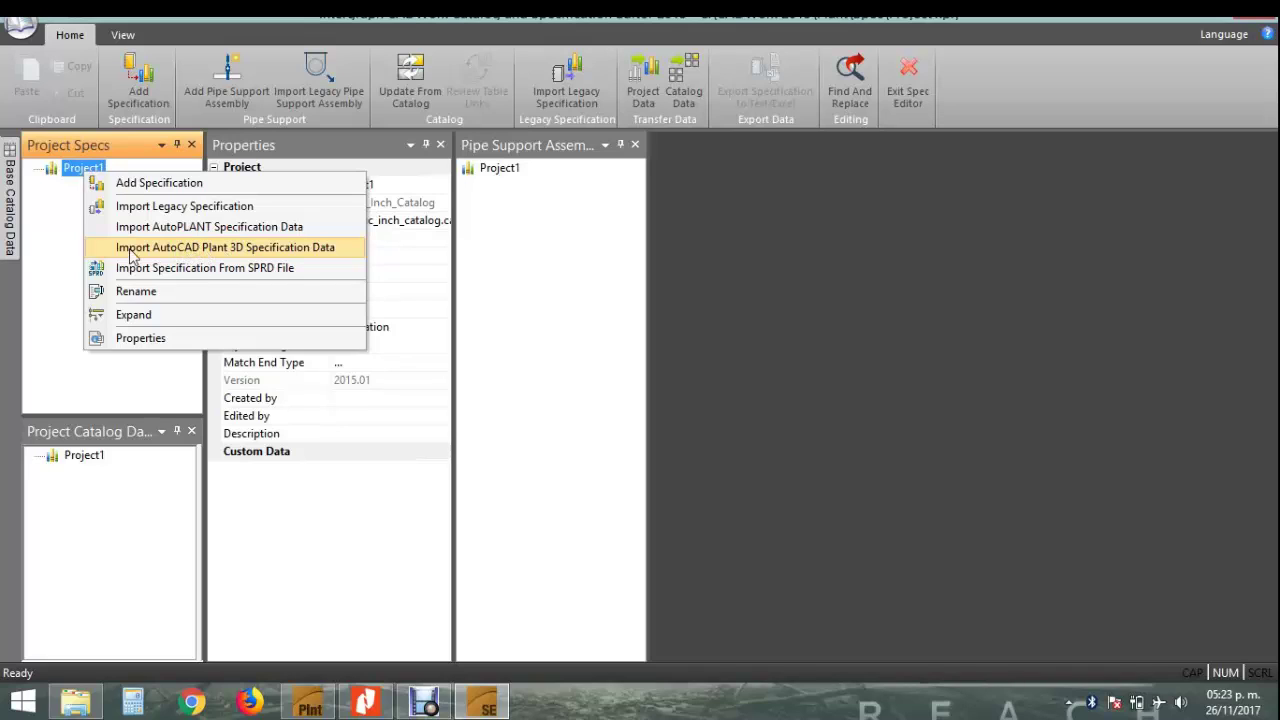
click(64, 256)
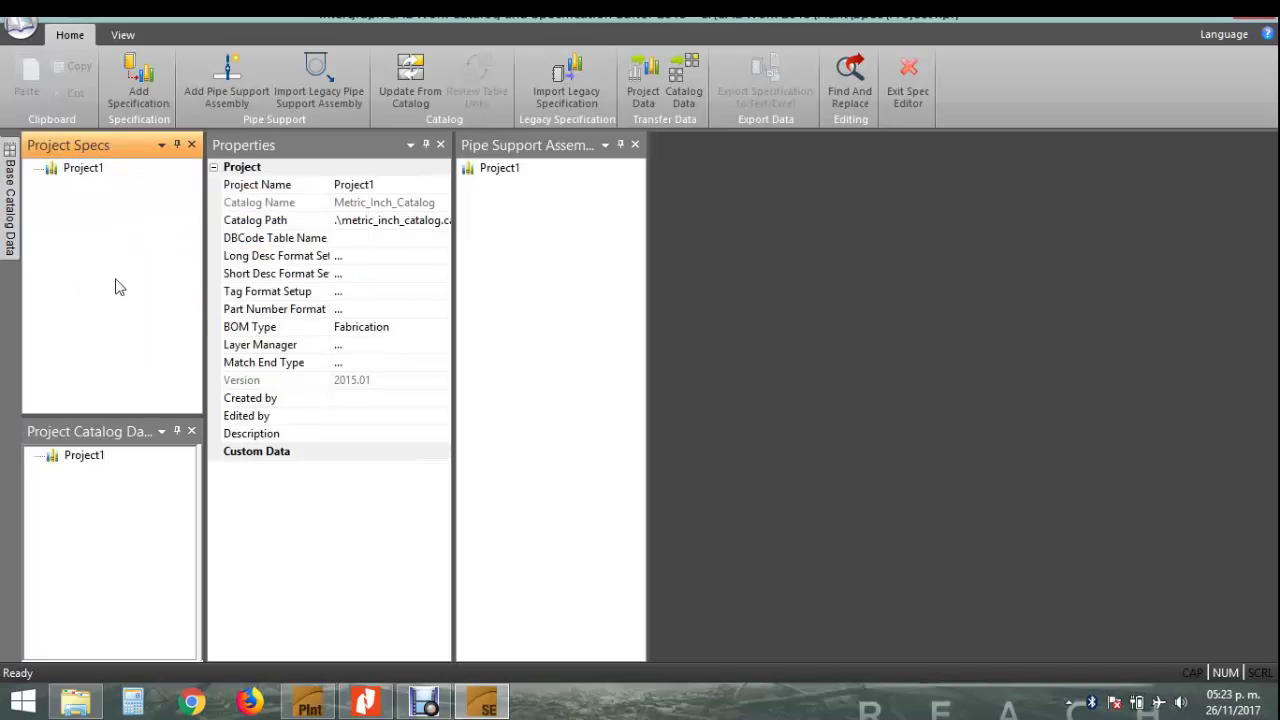